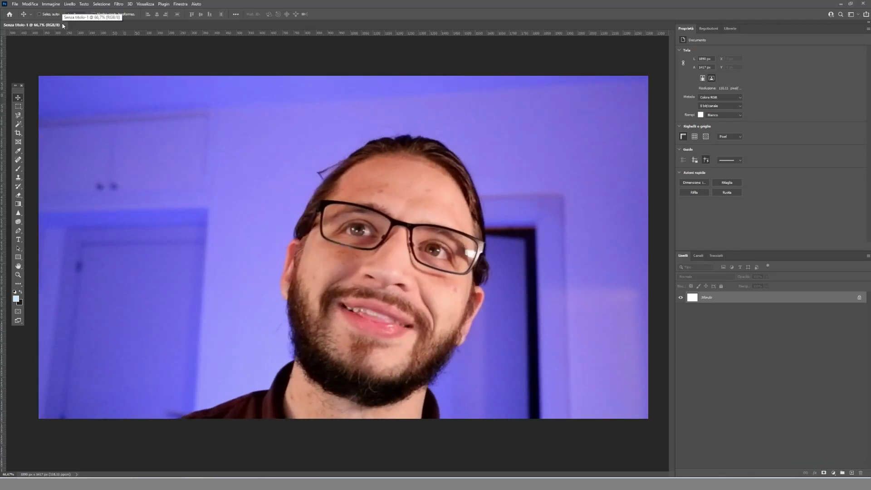
Step: Close the 'Senza titolo-1' document tab so no document remains open
left_click(64, 25)
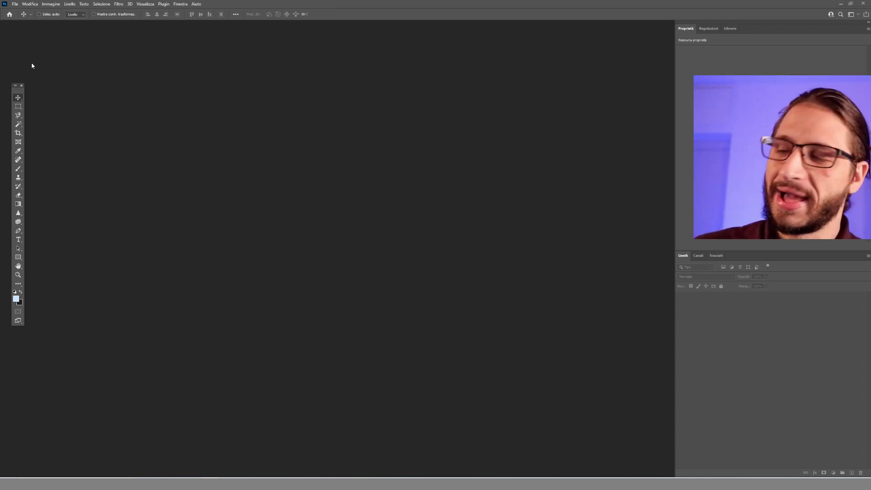
Step: Start a new document and browse the Salvato, Recenti and Film e video presets
left_click(15, 4)
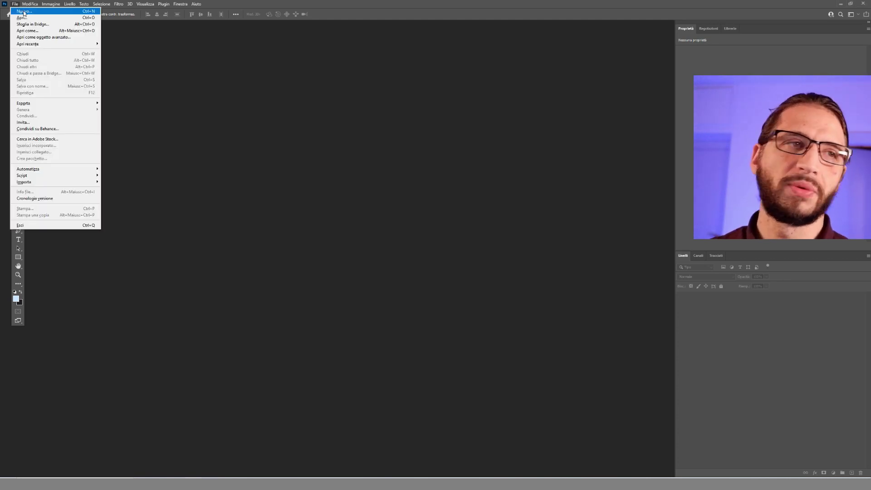
left_click(20, 10)
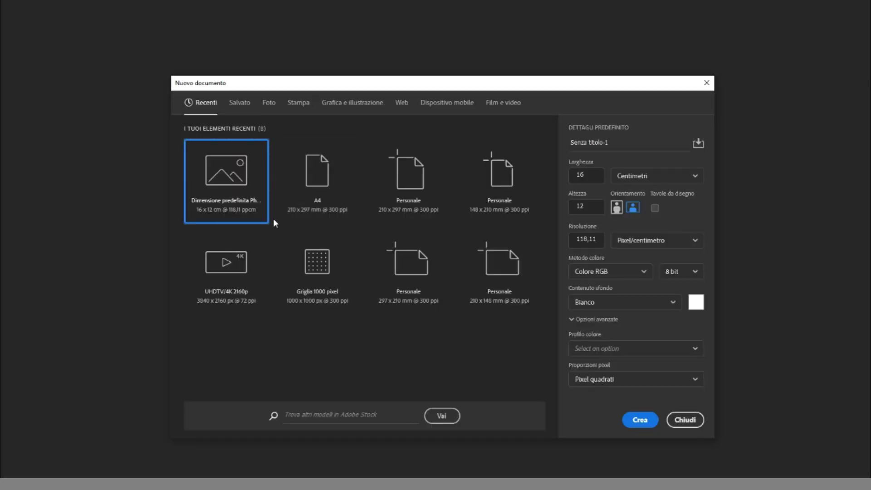
left_click(245, 104)
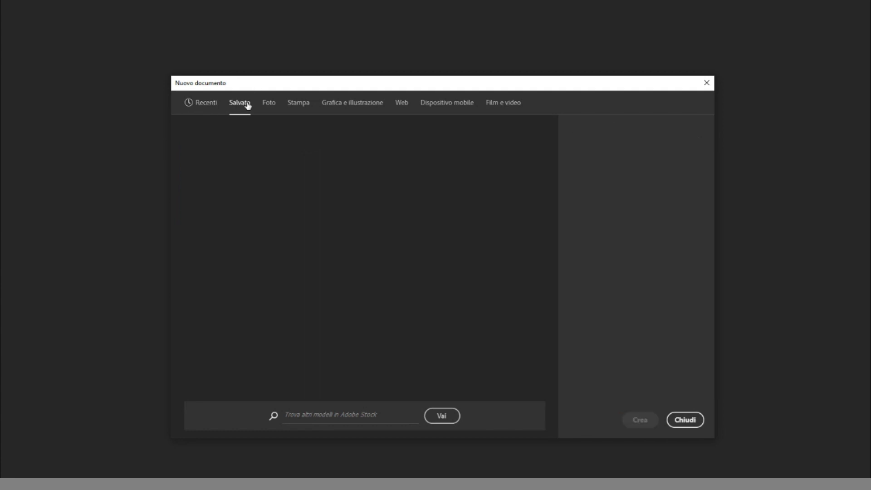
left_click(208, 105)
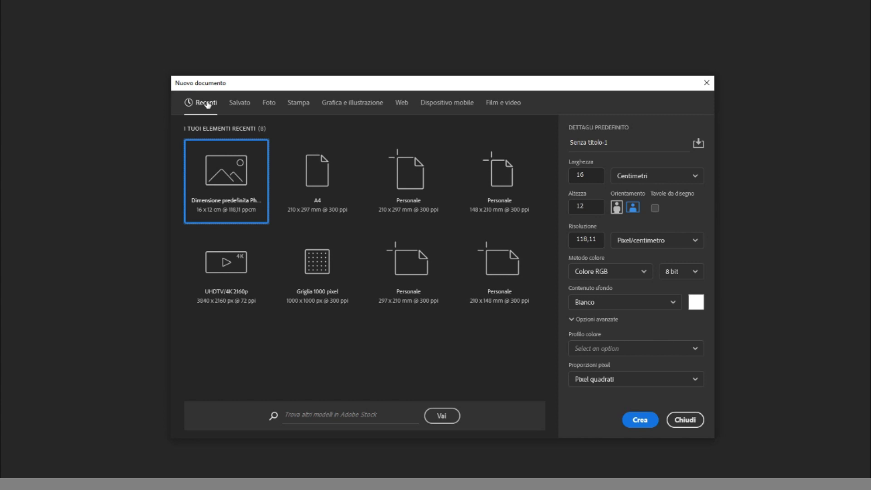
left_click(513, 103)
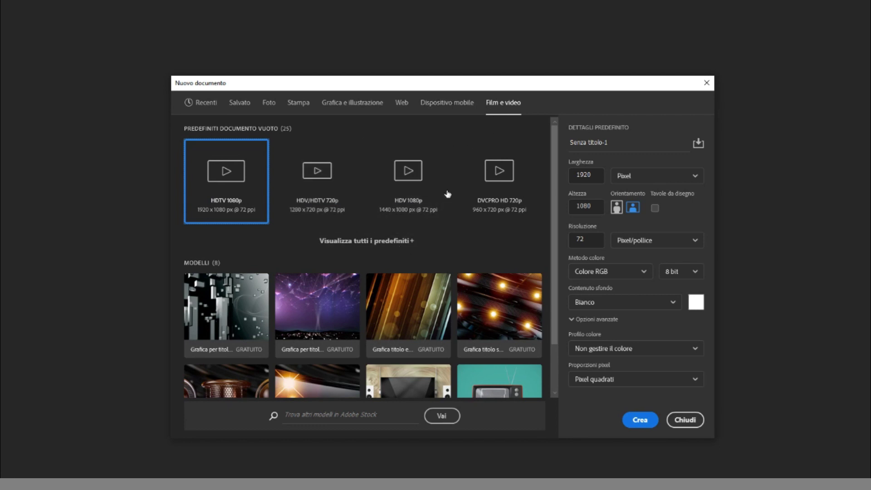
left_click(422, 245)
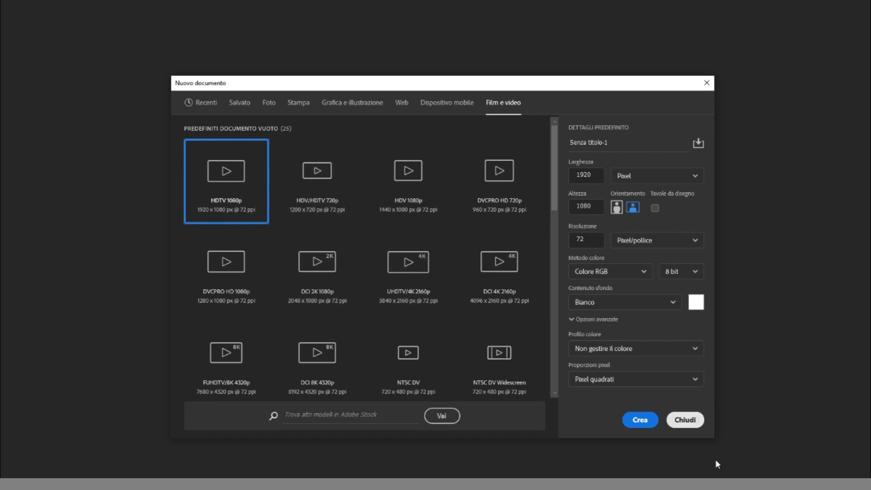
Step: Create a blank white document from the default Foto preset (16 × 12 cm)
left_click(328, 172)
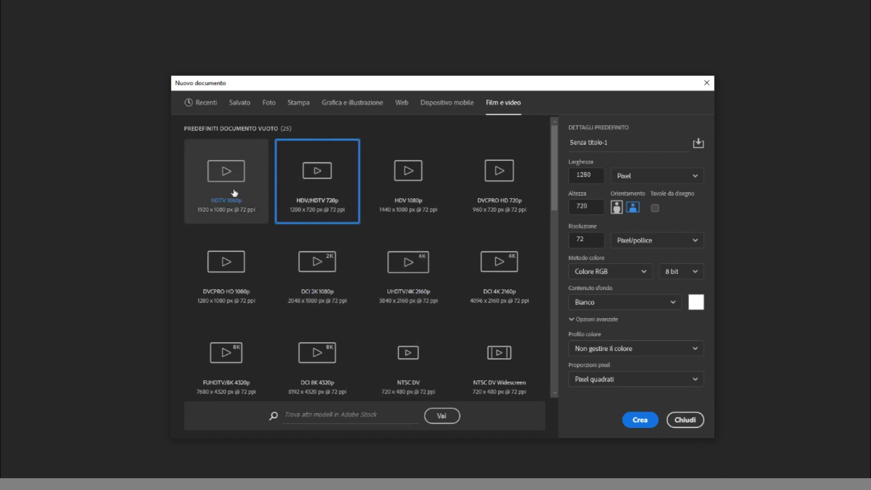
left_click(237, 108)
left_click(272, 103)
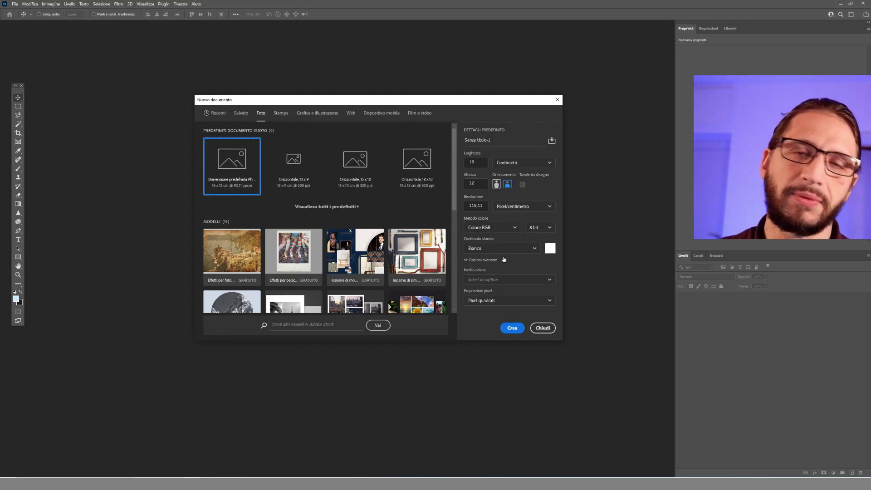
left_click(512, 328)
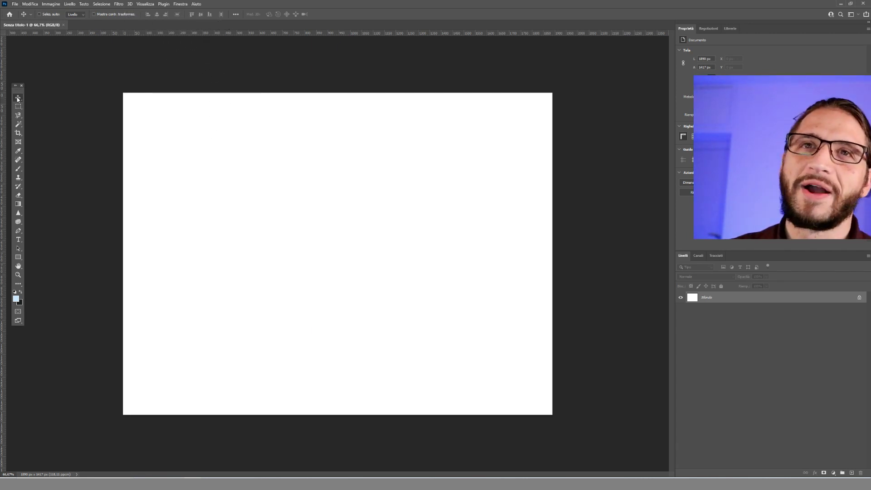
Step: Undock the Tools panel and float it just left of the canvas
left_click_drag(19, 94, 86, 109)
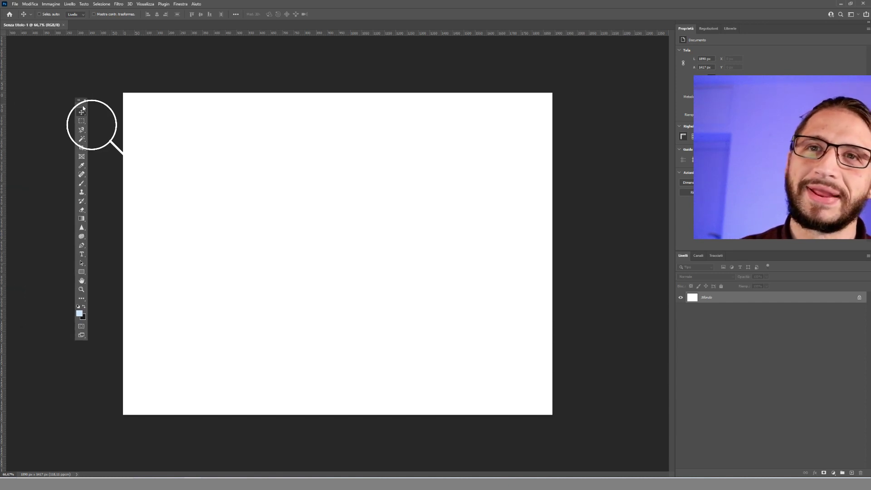
mouse_move(85, 109)
left_mouse_down()
mouse_move(79, 116)
mouse_move(88, 114)
left_mouse_up()
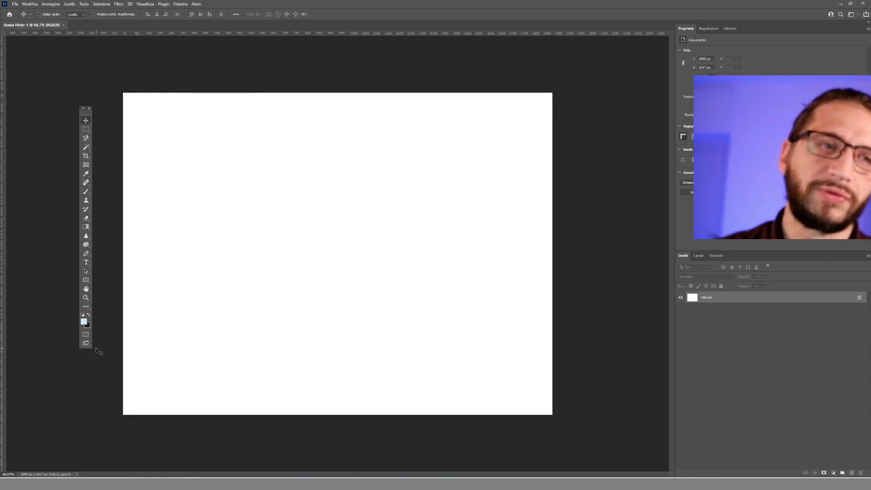
left_click_drag(88, 116, 86, 122)
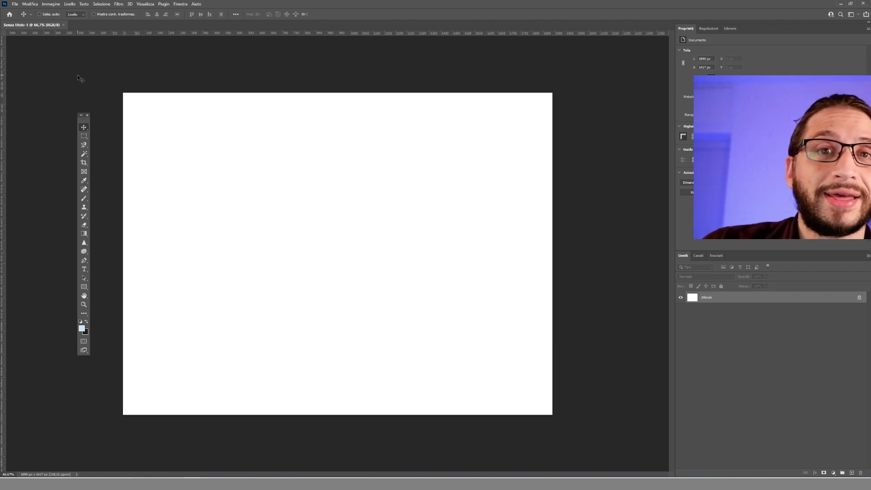
left_click_drag(87, 121, 90, 121)
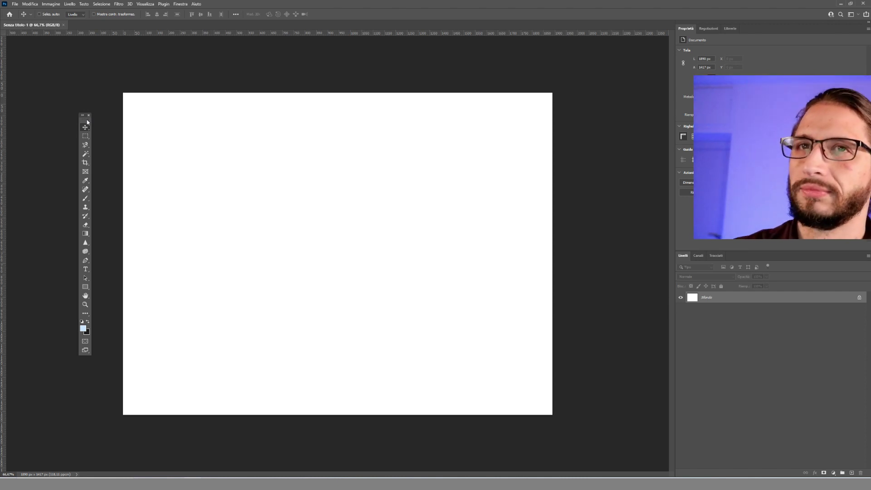
left_click_drag(90, 117, 89, 118)
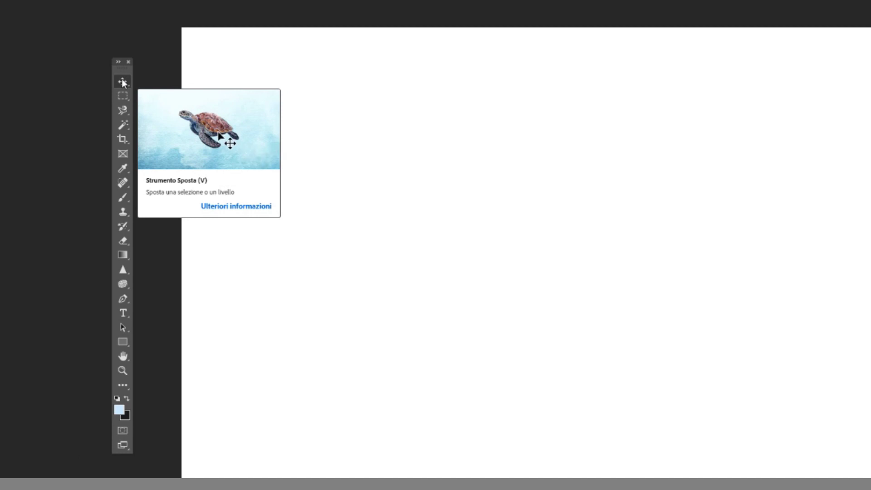
left_click(122, 80)
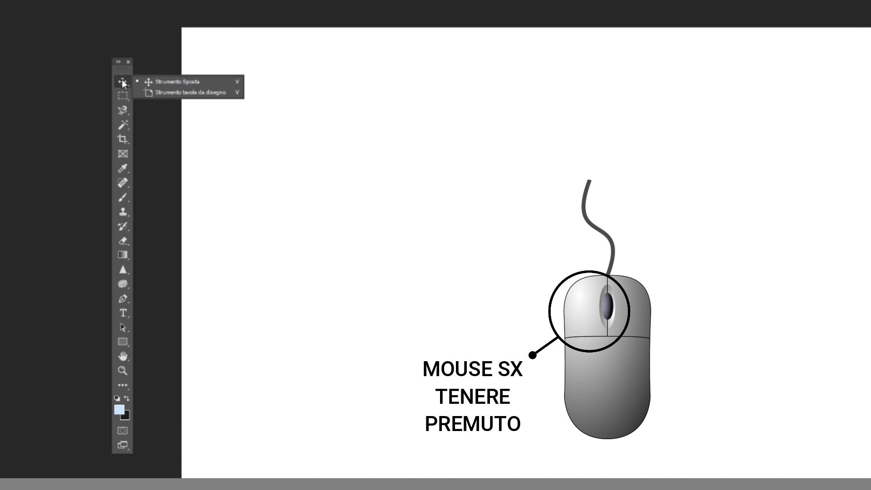
left_click(122, 82)
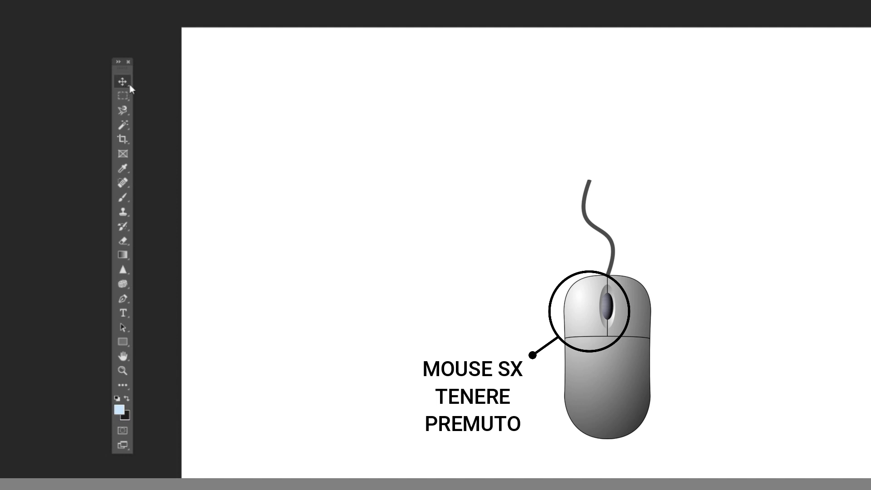
left_click(124, 81)
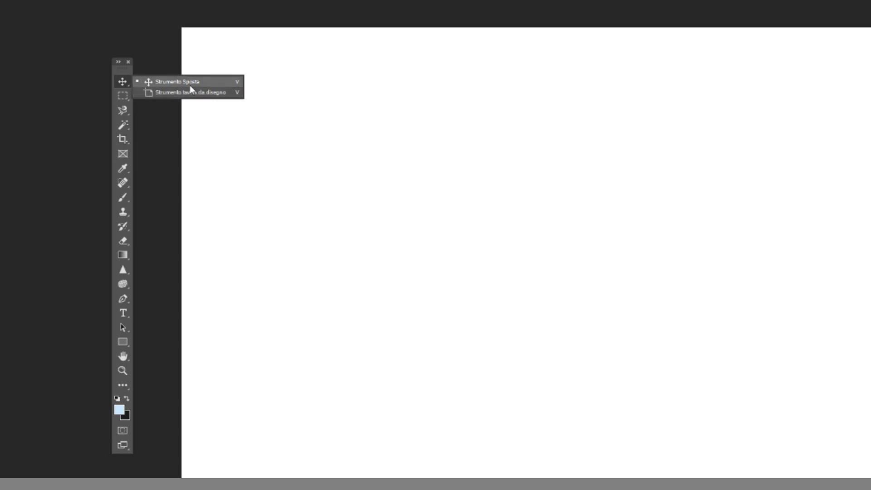
left_click(189, 82)
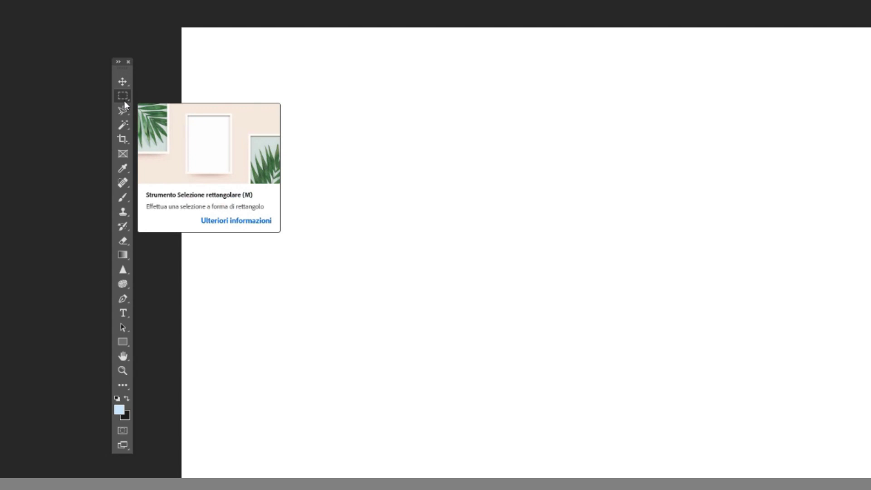
Step: Show the marquee flyout listing rectangular, elliptical, single row and single column tools
right_click(126, 95)
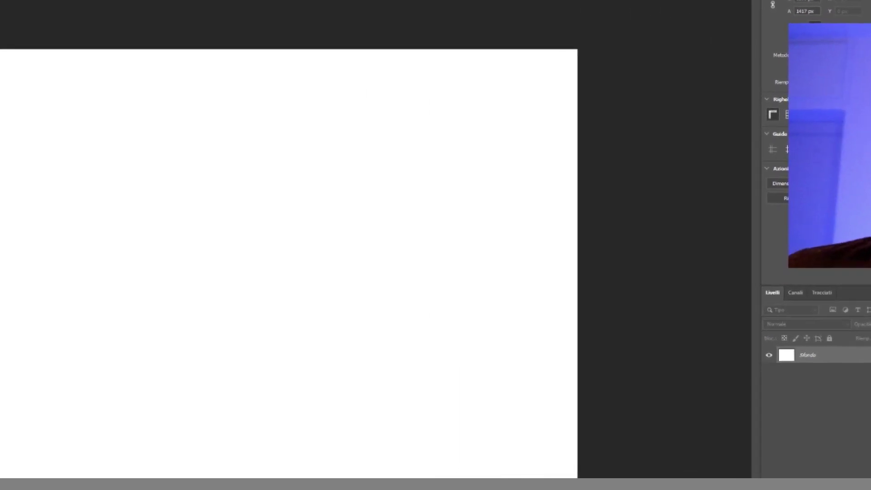
right_click(109, 77)
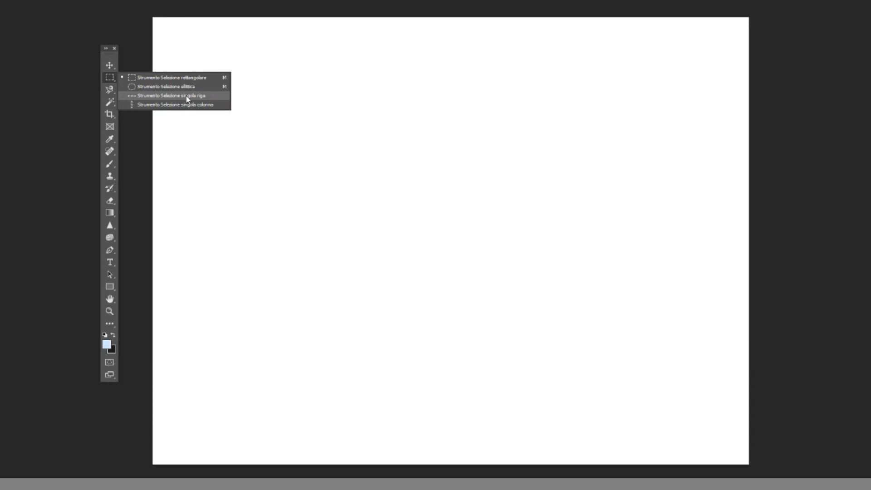
Step: Choose Strumento Selezione rettangolare and select a large rectangle across the canvas middle
left_click(186, 79)
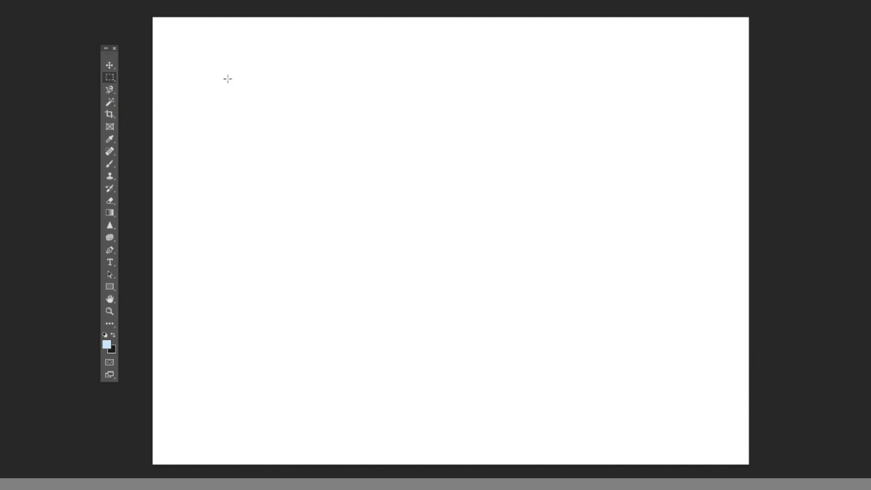
mouse_move(228, 78)
left_mouse_down()
mouse_move(656, 364)
mouse_move(188, 171)
mouse_move(220, 96)
mouse_move(250, 105)
left_mouse_up()
left_click_drag(226, 68, 595, 329)
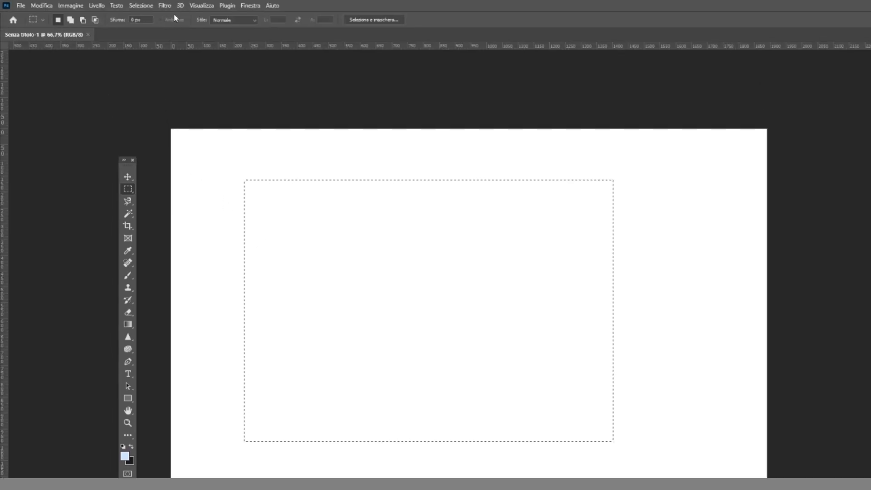
Step: Select the Brush tool with black as the painting colour, undoing the soft test dabs
left_click(127, 275)
left_click(131, 447)
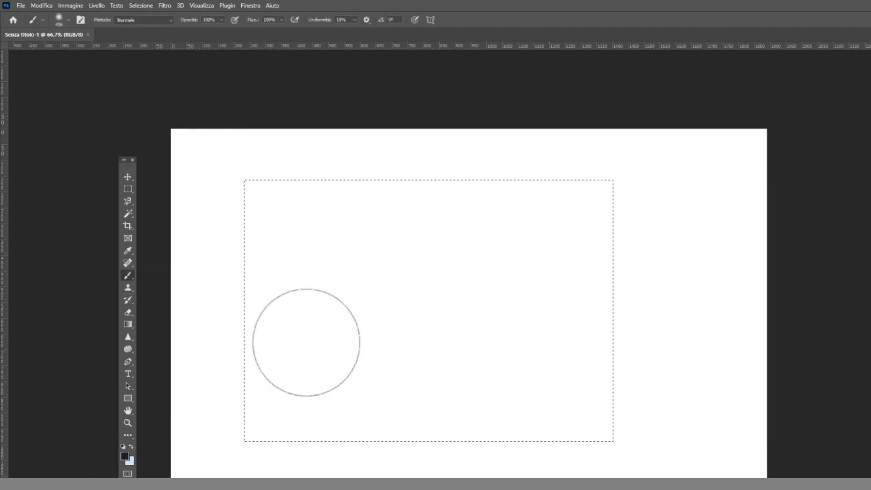
left_click(303, 342)
left_click(632, 259)
key("ctrl+z")
key("ctrl+z")
Step: Set brush Durezza to 100% and paint black circles, keeping only the left and top ones
right_click(433, 325)
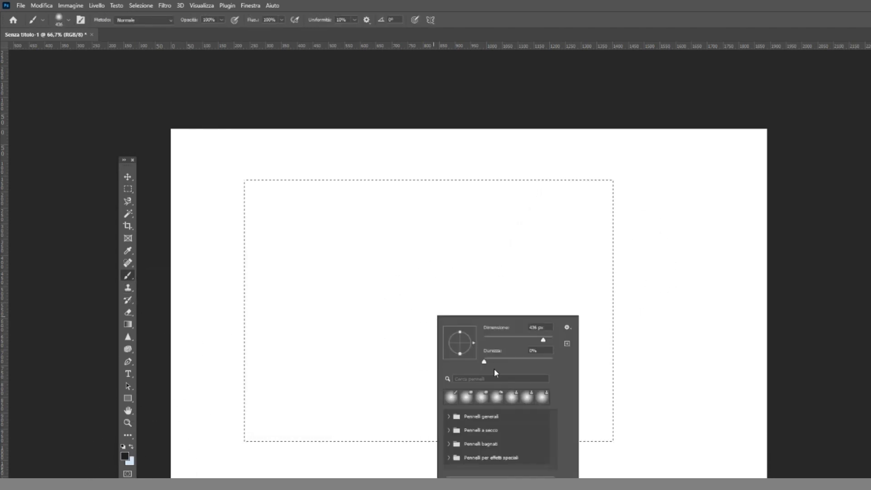
left_click_drag(484, 362, 552, 361)
left_click(300, 306)
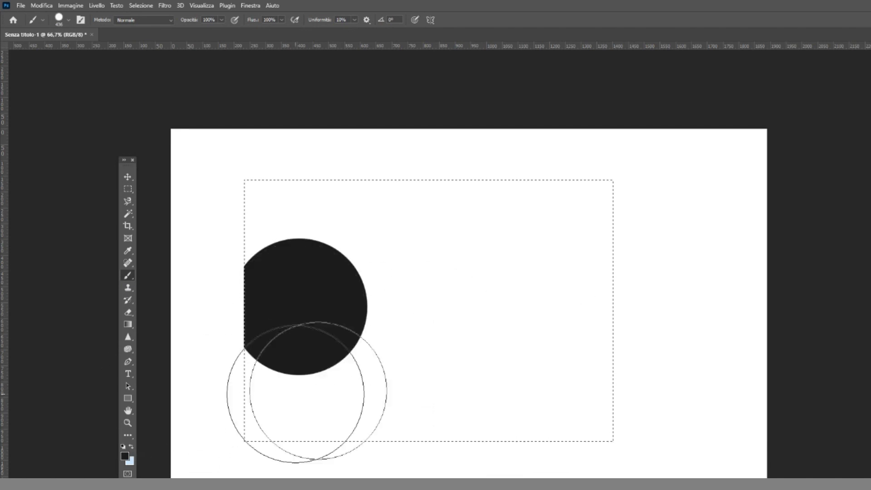
left_click(581, 353)
left_click(432, 432)
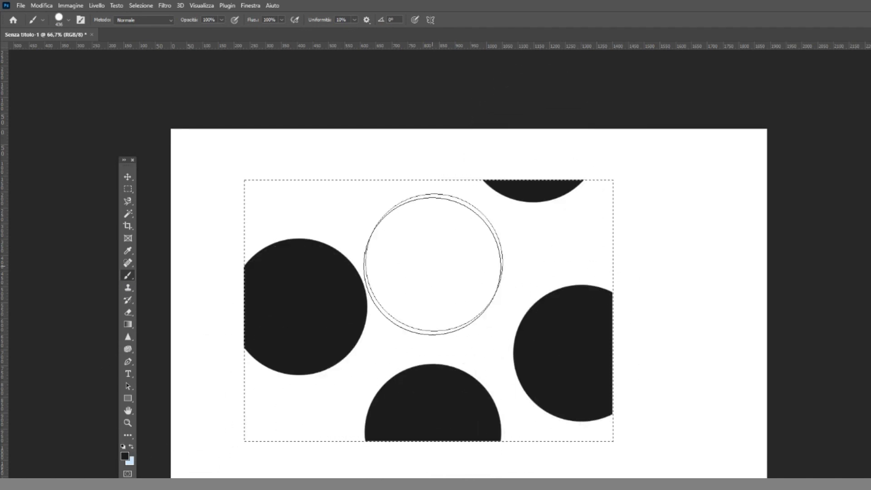
left_click(434, 263)
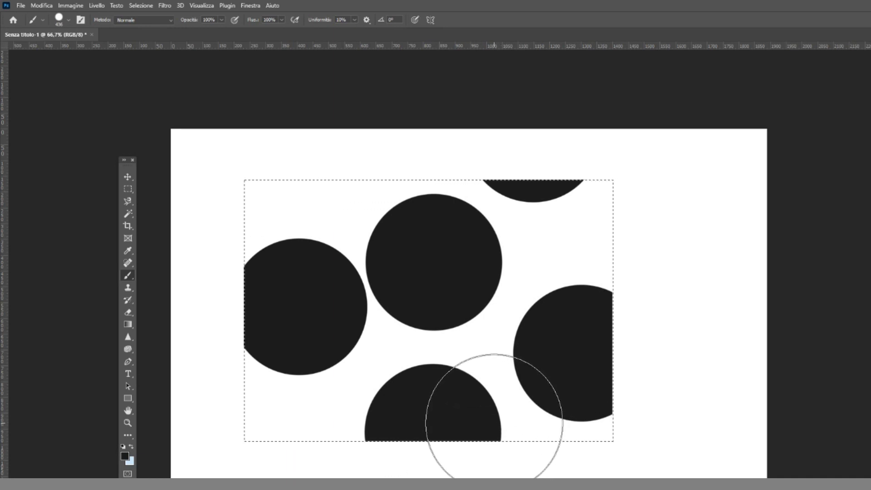
key("ctrl+z")
key("ctrl+z")
key("ctrl+z")
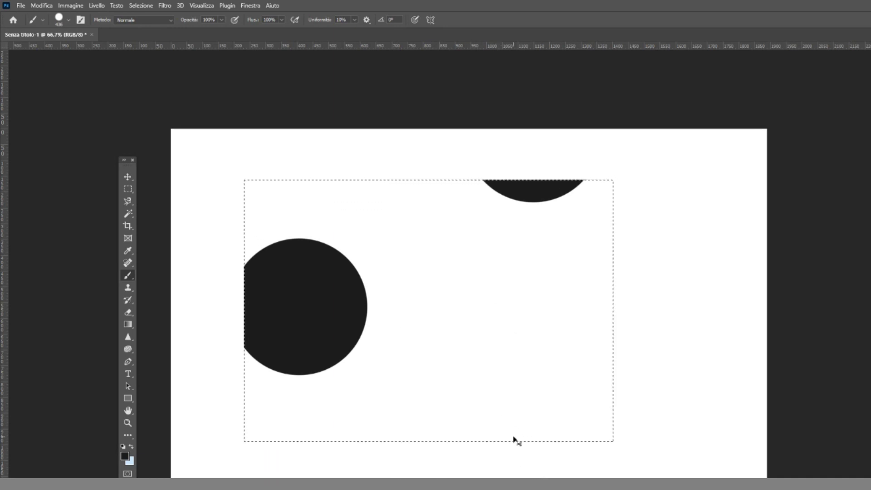
key("ctrl+z")
key("ctrl+z")
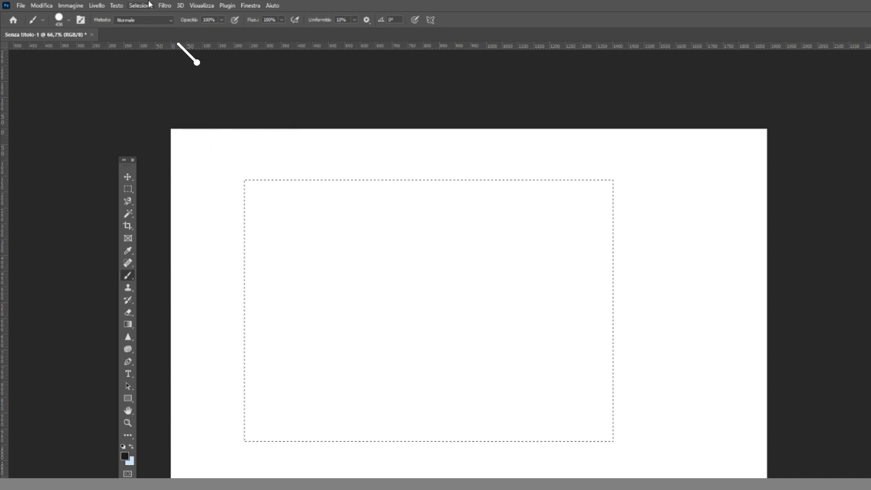
Step: Invert the rectangular selection with Selezione > Inversa
left_click(146, 5)
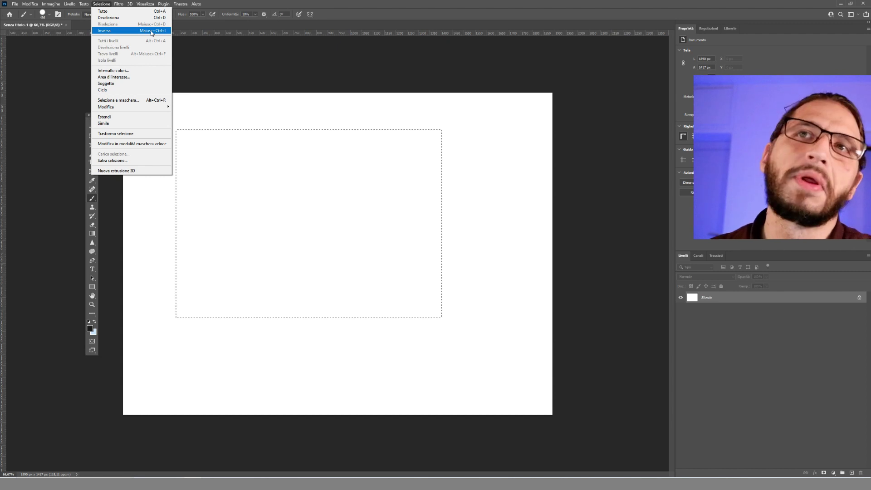
left_click(151, 33)
left_click(102, 4)
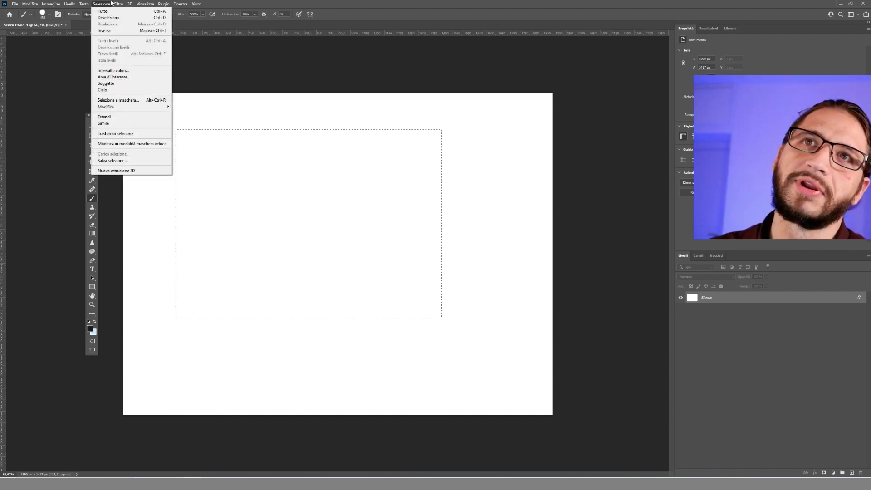
left_click(149, 30)
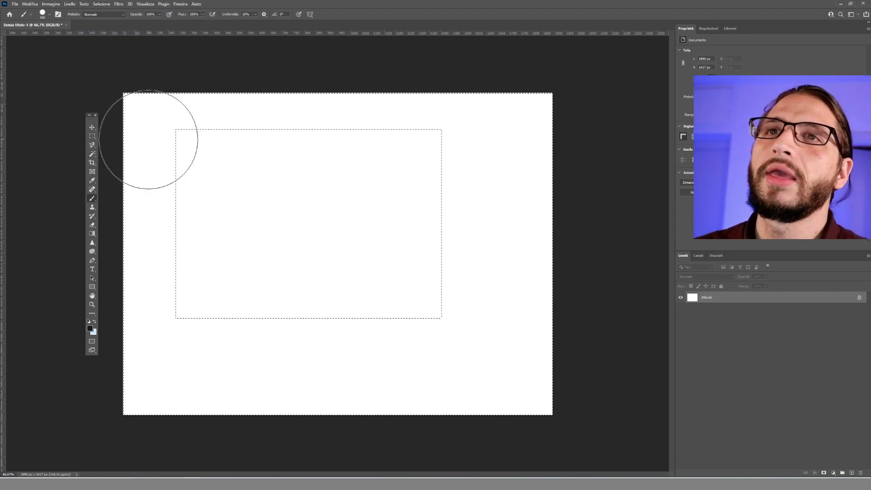
Step: Stamp black brush dots all around the canvas outside the protected white rectangle
left_click(160, 170)
left_click(131, 358)
left_click(325, 274)
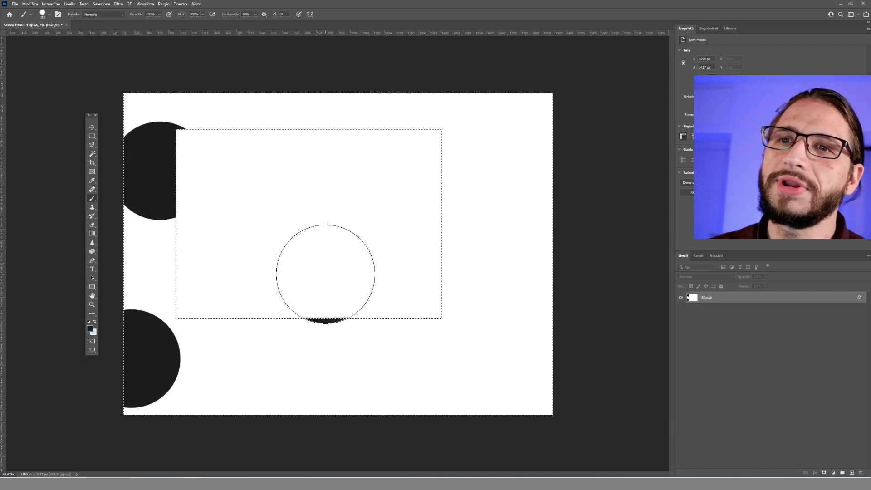
left_click(238, 354)
left_click(467, 378)
left_click(460, 264)
left_click(553, 173)
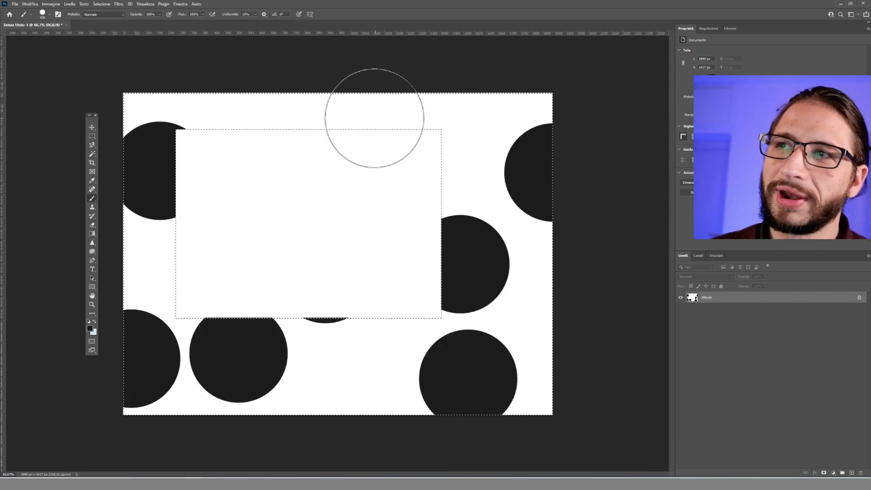
left_click(374, 113)
left_click(475, 71)
left_click(259, 89)
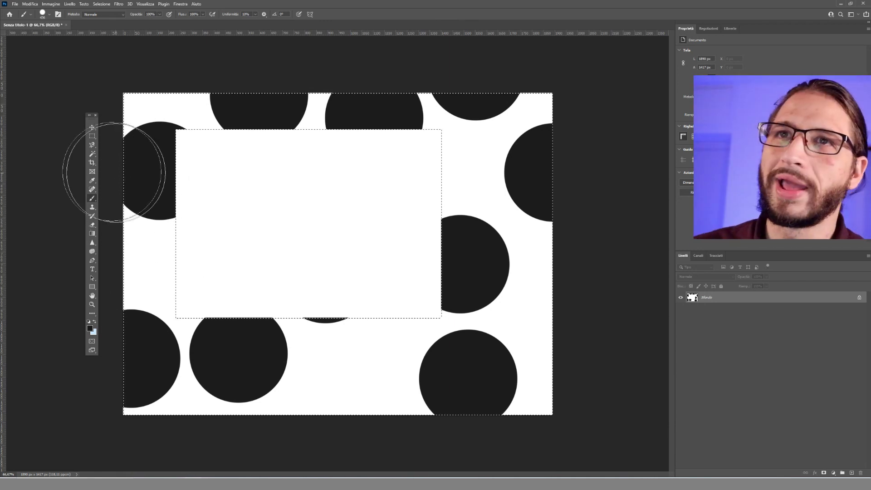
Step: Deselect, switch to the Elliptical Marquee and drag a circular selection in the canvas middle
left_click(94, 134)
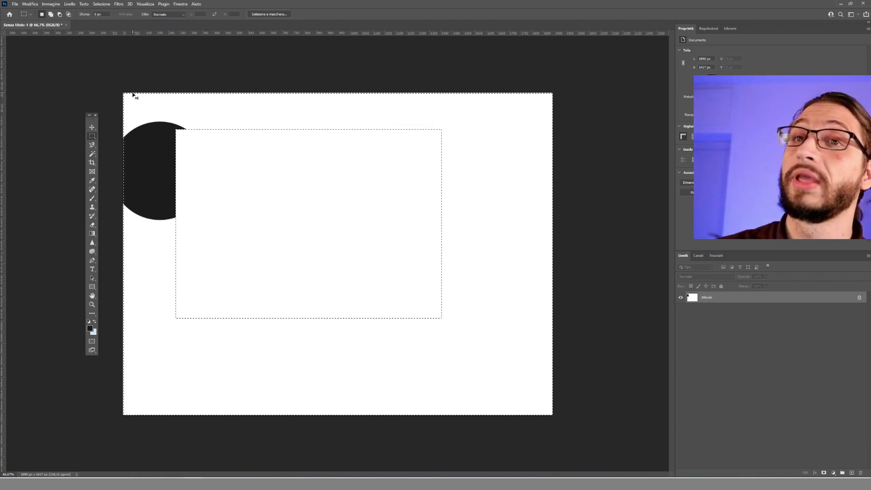
left_click(90, 111)
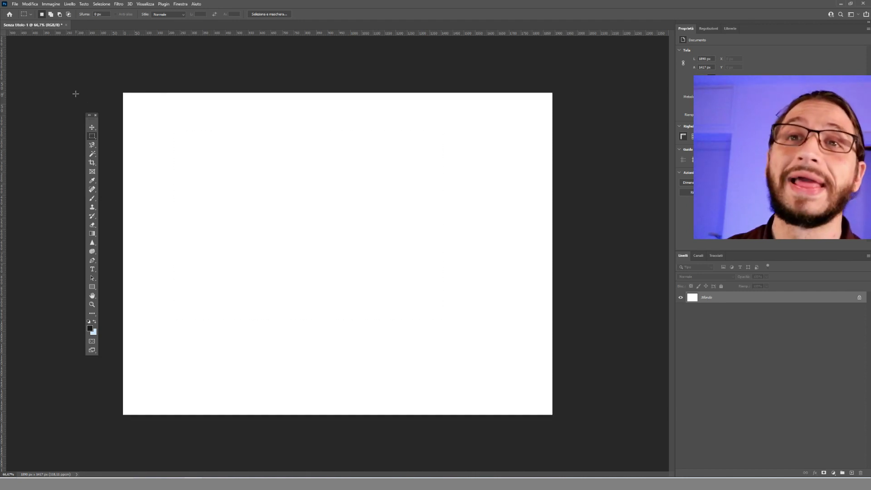
right_click(91, 139)
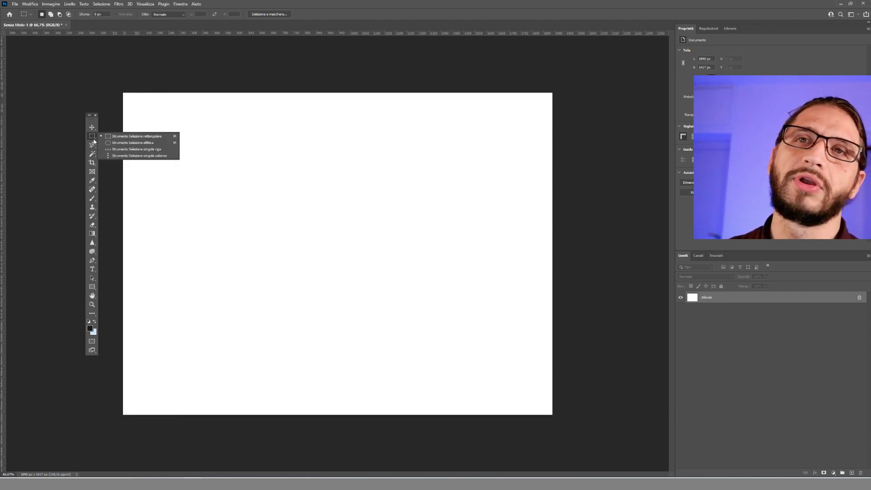
left_click(113, 142)
left_click_drag(233, 151, 409, 337)
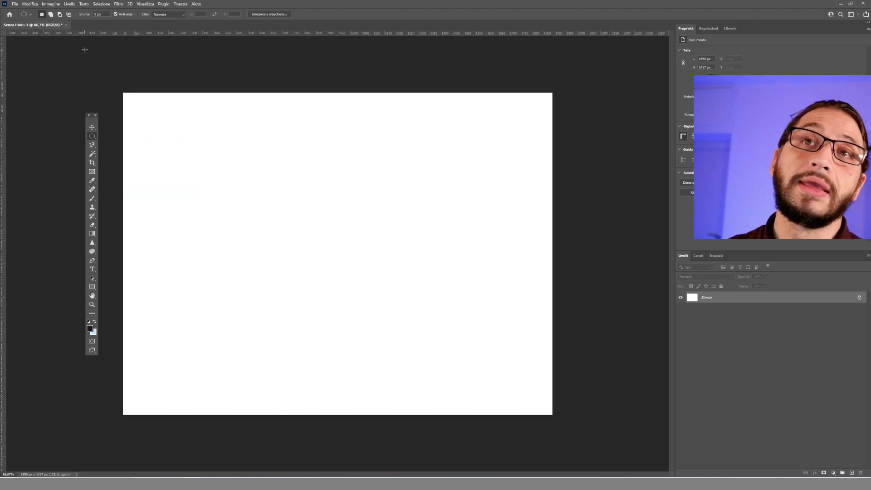
Step: Switch back to the Rectangular Marquee, draw trial rectangle selections, then clear them
right_click(92, 136)
left_click(108, 137)
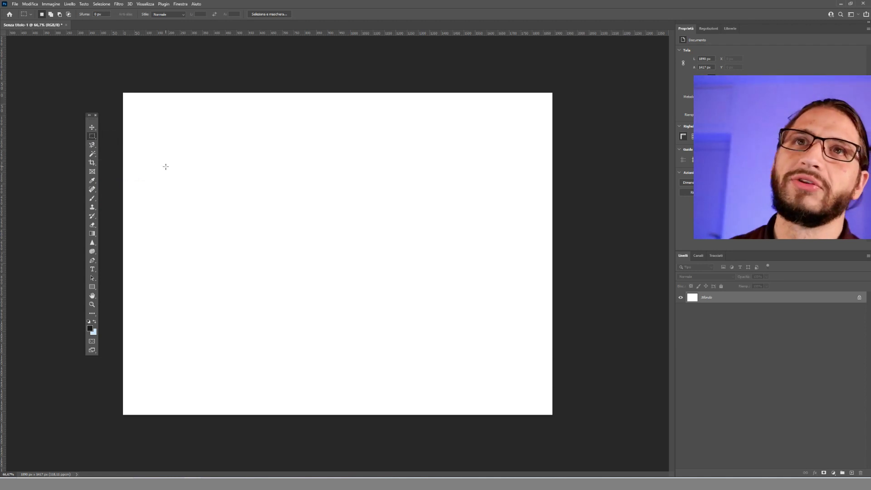
left_click_drag(192, 152, 233, 182)
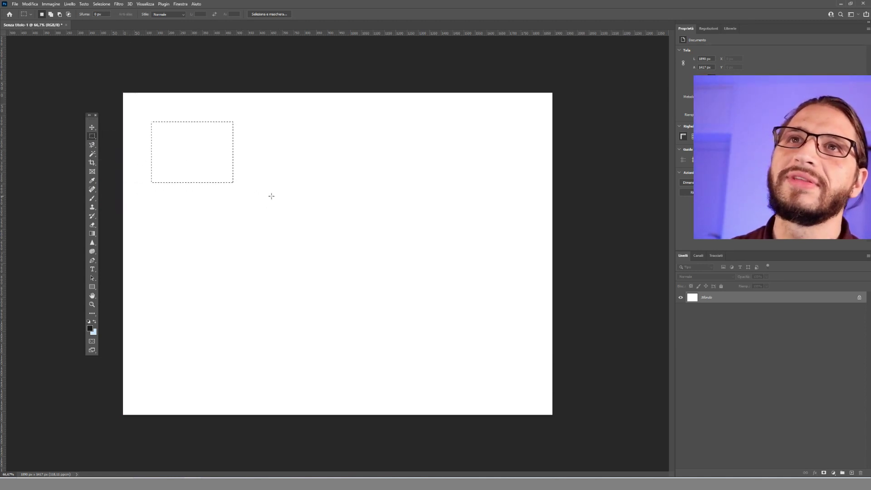
left_click_drag(204, 143, 299, 108)
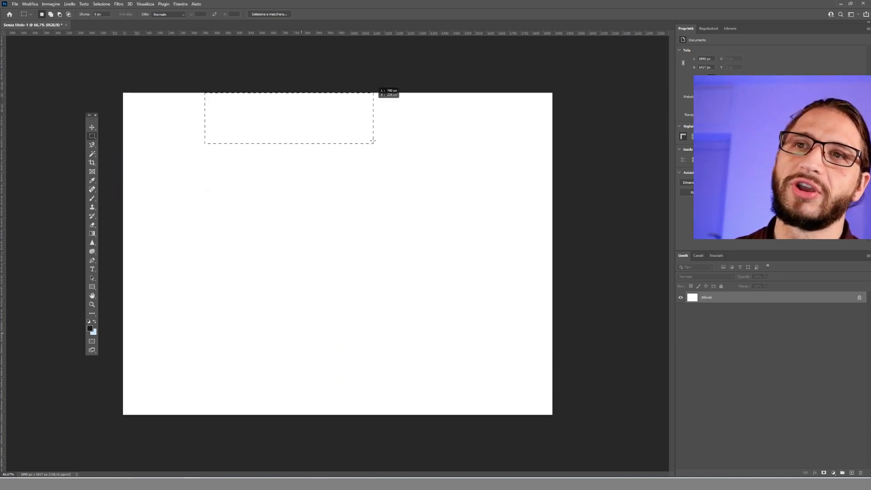
left_click_drag(299, 109, 315, 181)
left_click(375, 182)
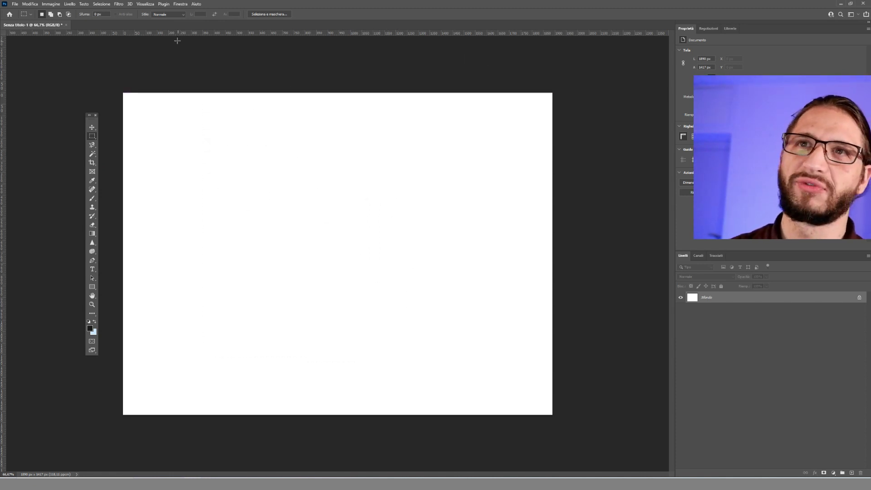
Step: Set the selection Stile to fixed proportions, draw a square selection, then remove it
left_click(168, 14)
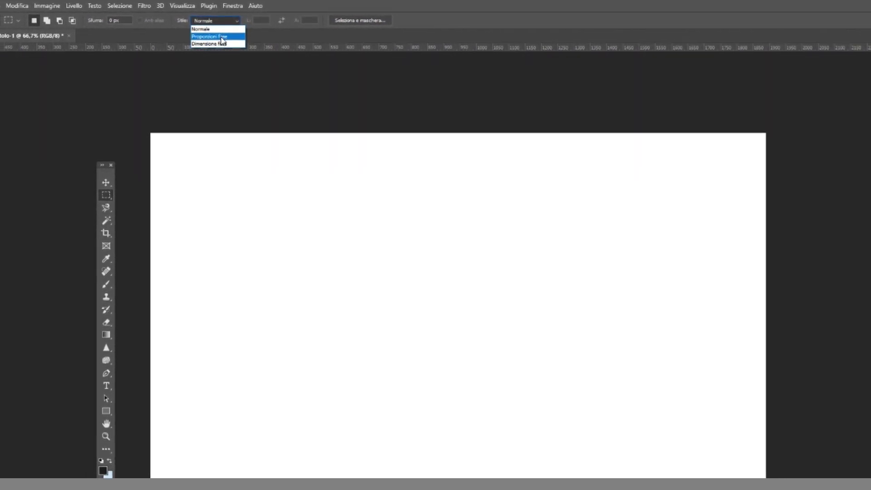
left_click(222, 37)
mouse_move(298, 232)
left_mouse_down()
mouse_move(509, 438)
mouse_move(317, 353)
mouse_move(516, 373)
mouse_move(454, 299)
left_mouse_up()
key("ctrl+d")
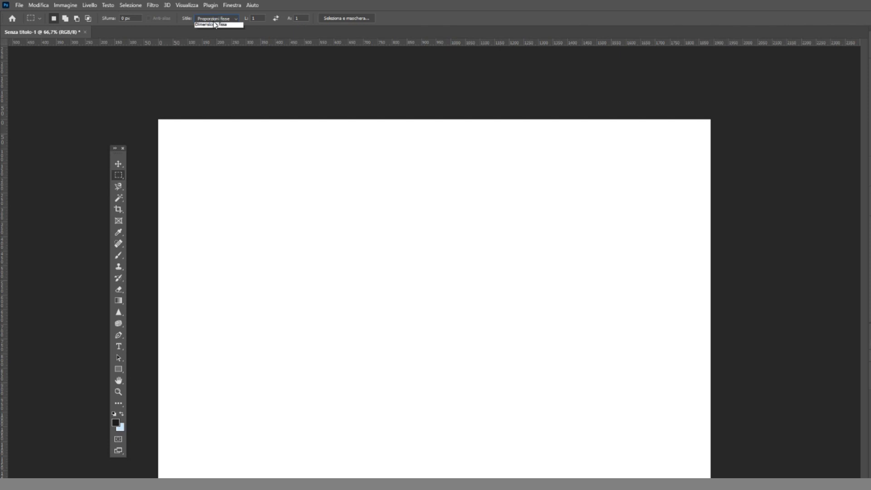
Step: Set Stile to Dimensione fissa at L 2 cm, A 3 cm and place the selection
left_click(219, 39)
type("2")
type("3")
left_click(277, 162)
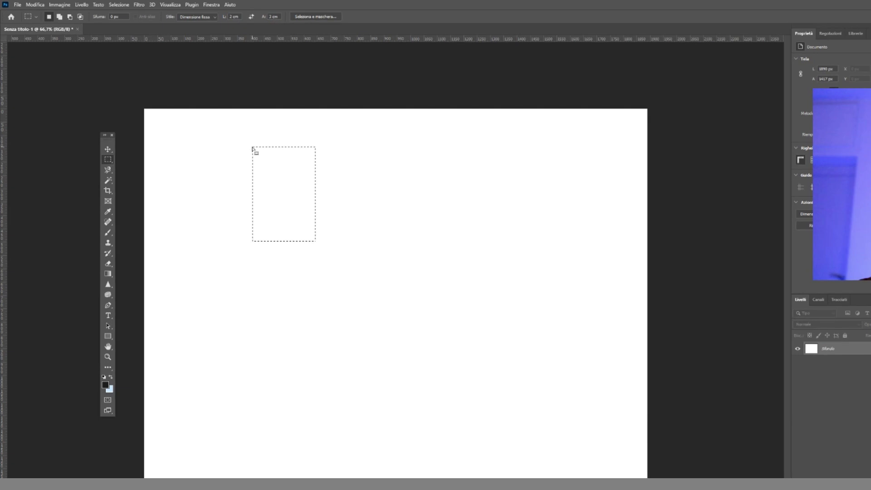
left_click(199, 14)
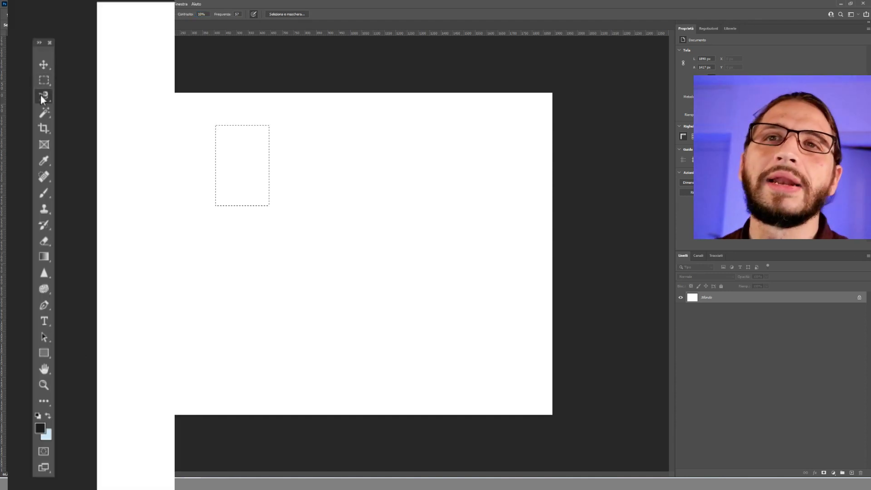
Step: Deselect the fixed-size rectangle and make the Polygonal Lasso the active tool
right_click(41, 95)
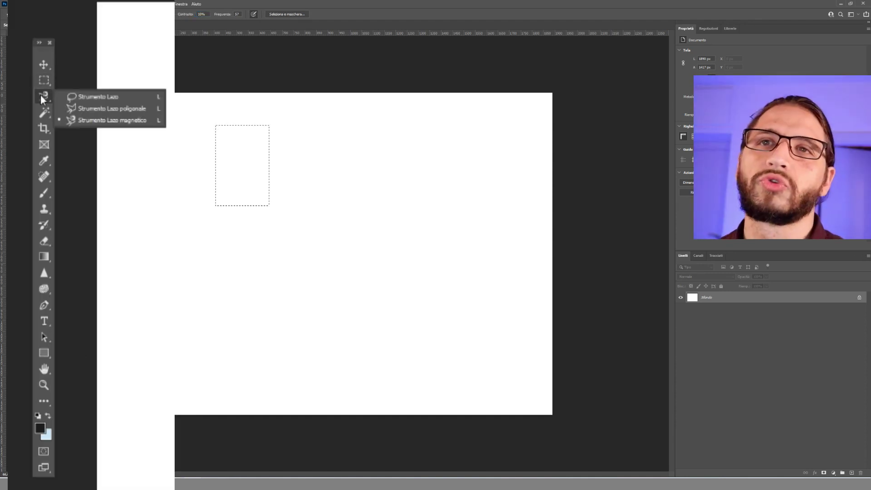
left_click(61, 96)
key("ctrl+d")
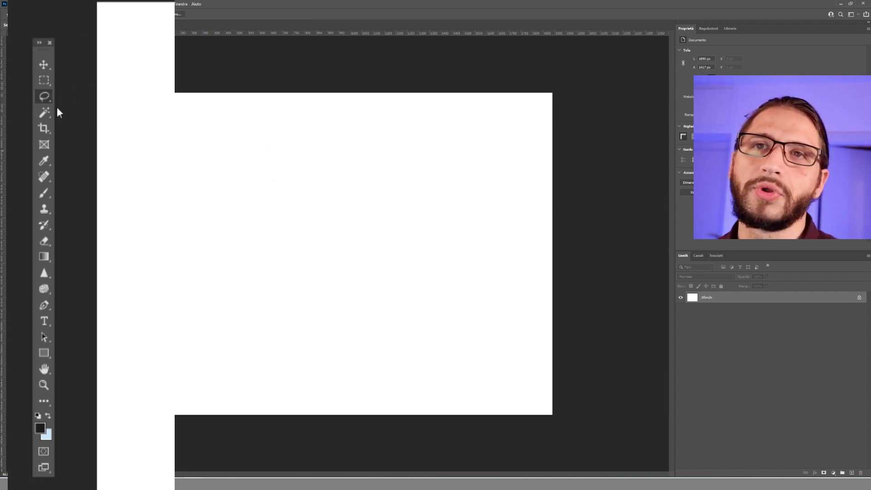
right_click(43, 97)
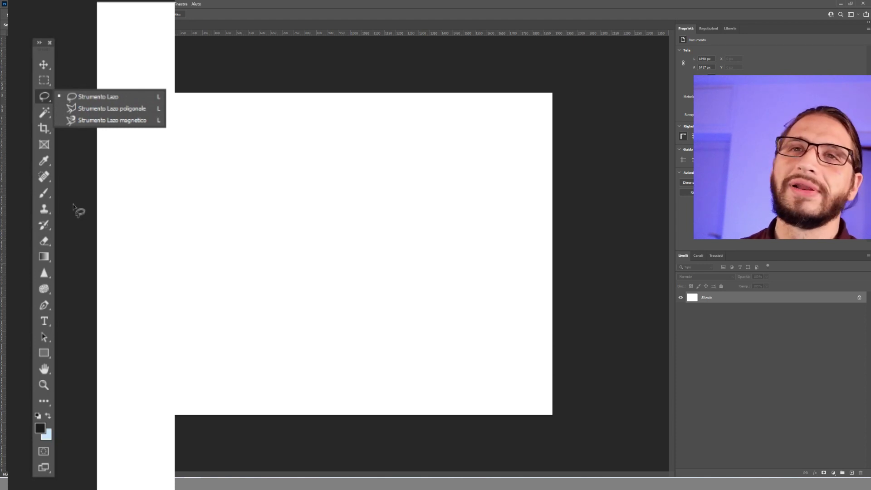
left_click(77, 109)
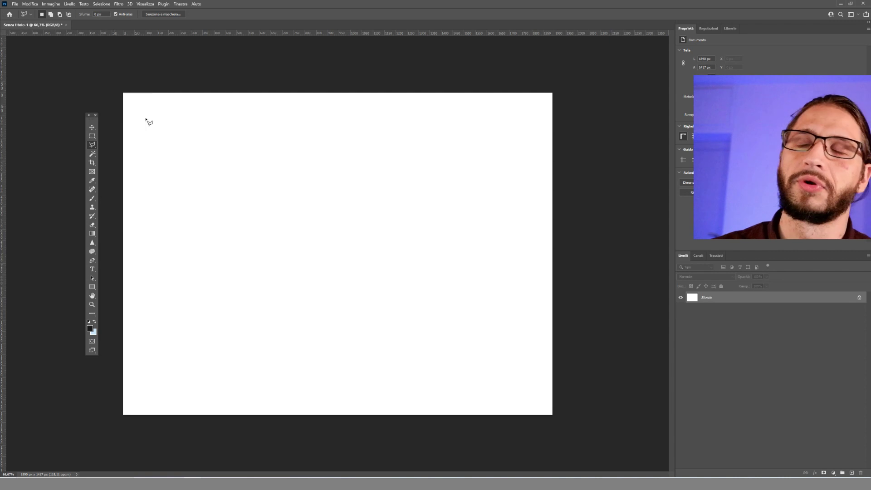
Step: Try a few freehand Lasso selections on the canvas, then clear them
right_click(93, 147)
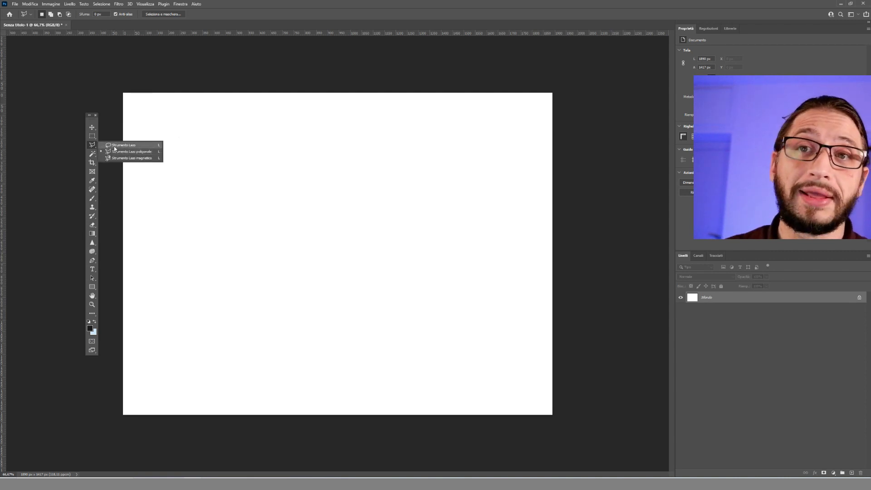
left_click(122, 145)
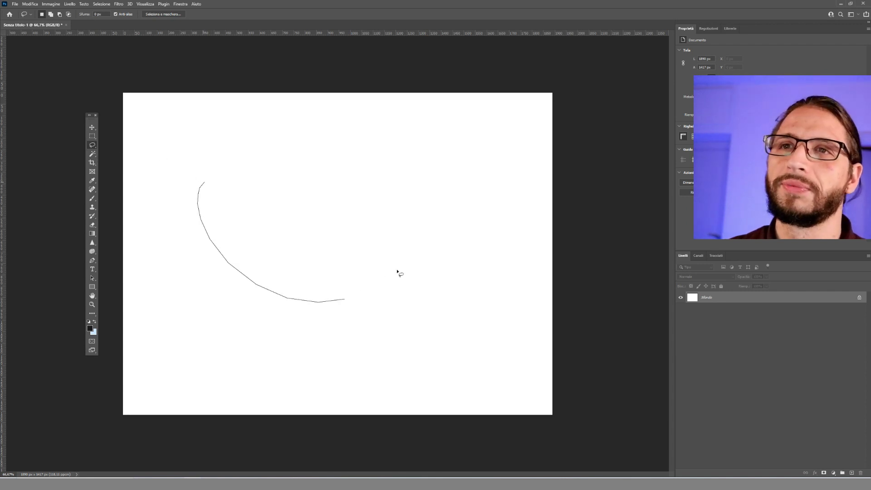
mouse_move(200, 181)
left_mouse_down()
mouse_move(405, 237)
mouse_move(295, 253)
mouse_move(435, 323)
mouse_move(439, 235)
left_mouse_up()
mouse_move(237, 179)
left_mouse_down()
mouse_move(214, 235)
mouse_move(311, 140)
left_mouse_up()
mouse_move(245, 144)
left_mouse_down()
mouse_move(262, 295)
mouse_move(286, 161)
left_mouse_up()
left_click(286, 161)
Step: Draw a closed straight-edged Polygonal Lasso selection over the canvas's left half
right_click(93, 146)
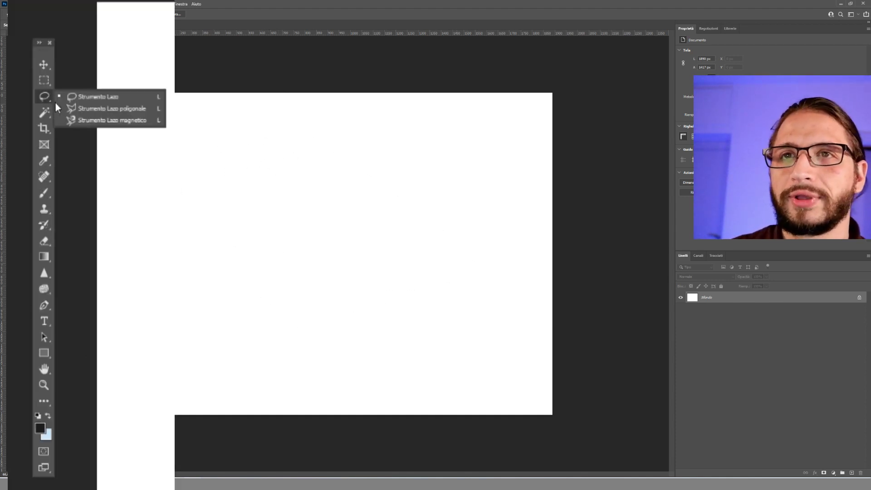
left_click(89, 110)
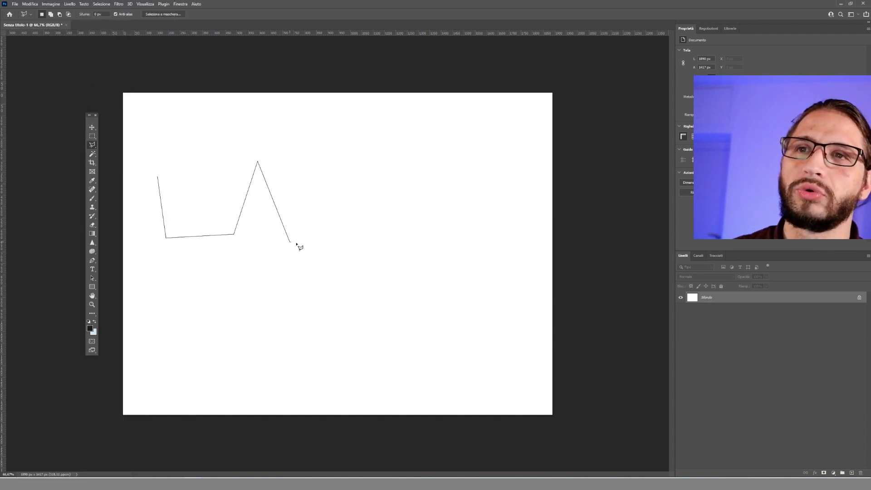
left_click(203, 119)
double_click(173, 157)
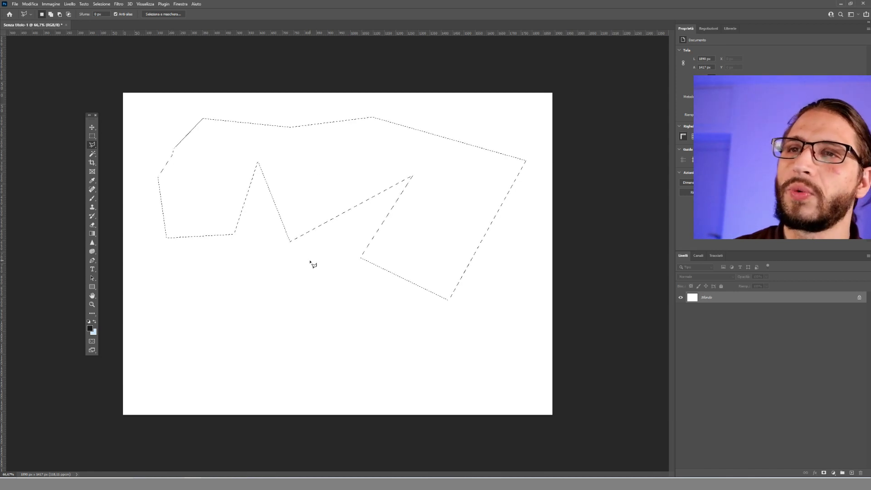
key("ctrl+d")
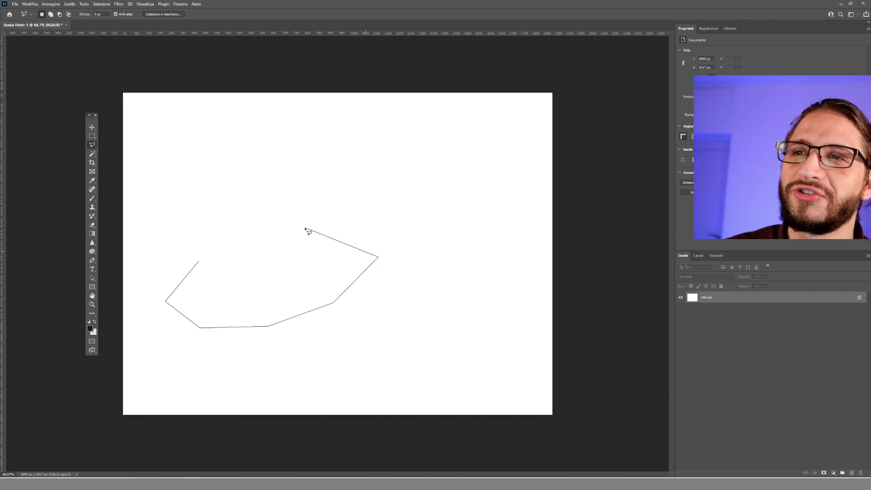
left_click(333, 222)
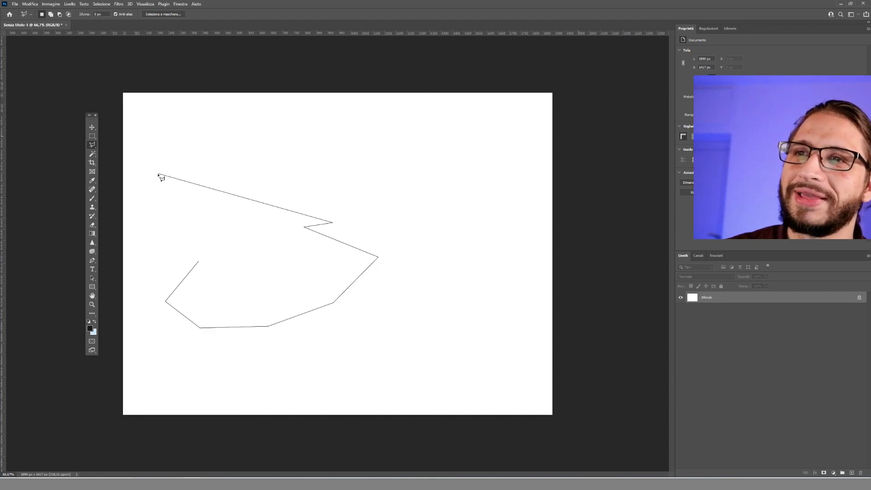
left_click(152, 211)
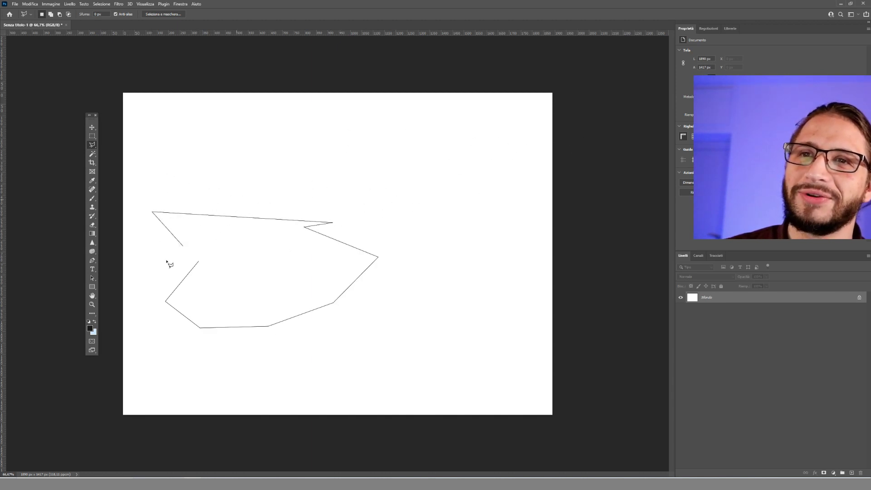
double_click(206, 234)
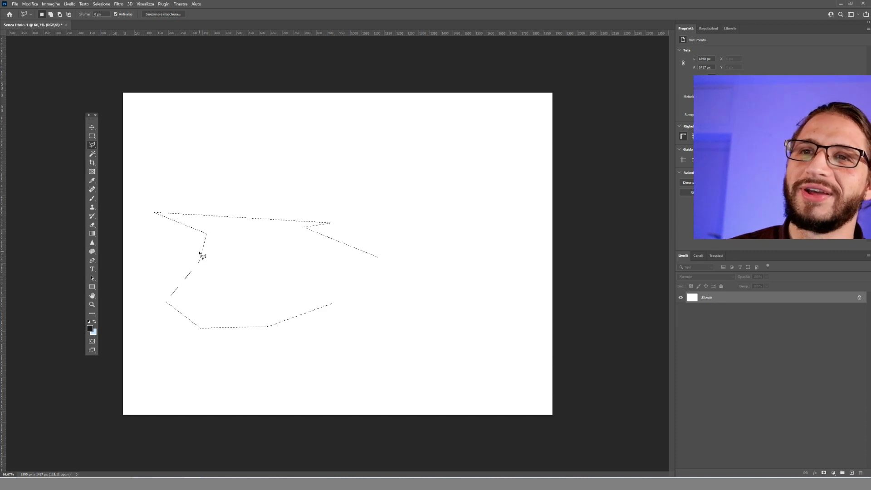
Step: Switch from the lasso group to the Magic Wand tool
right_click(91, 145)
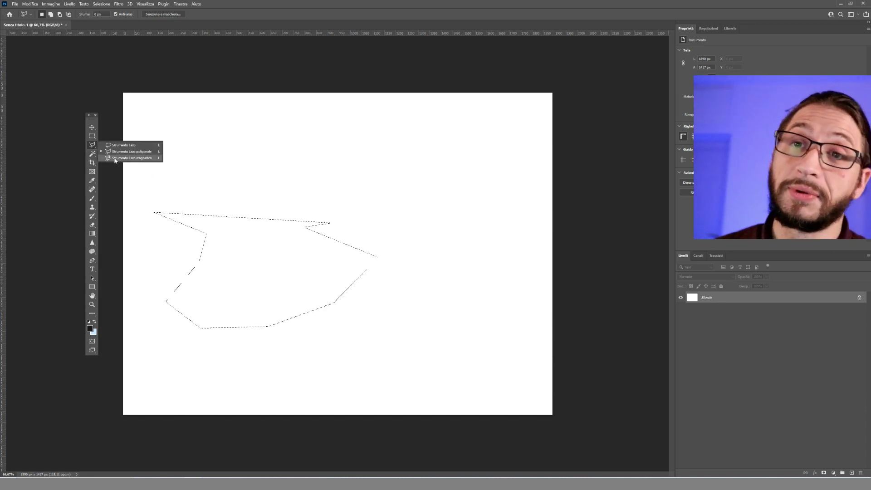
left_click(92, 149)
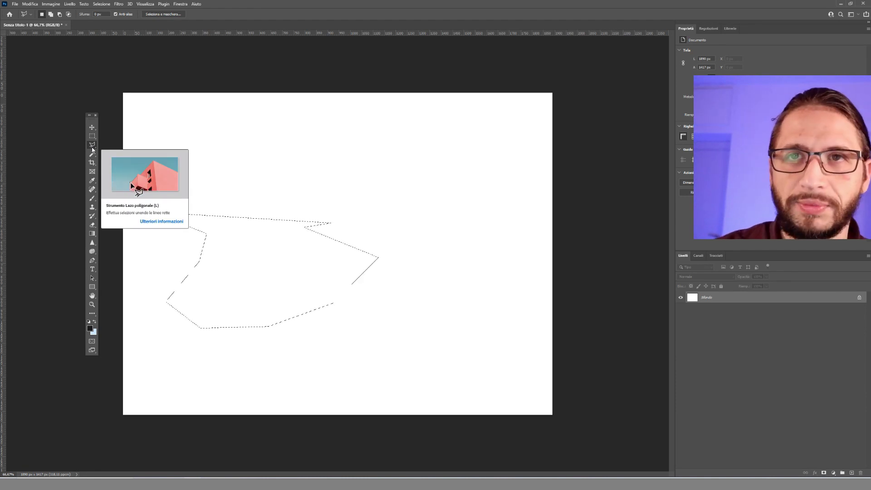
left_click(92, 154)
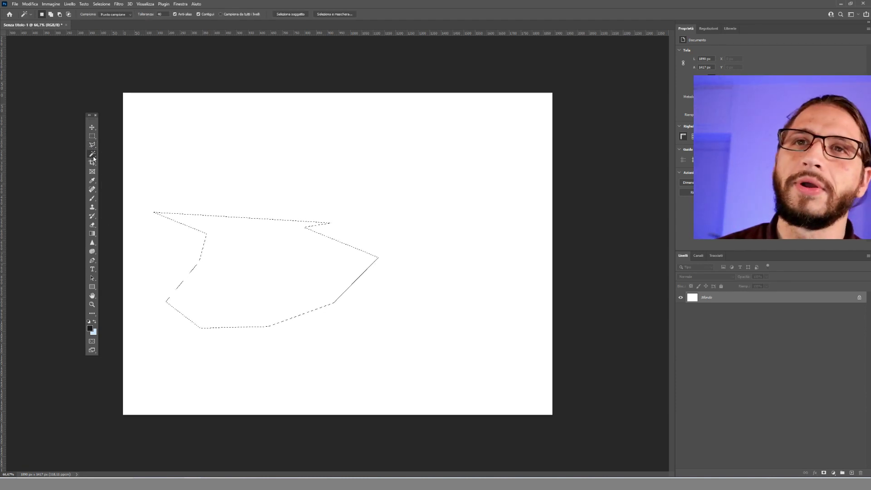
Step: Choose the Rectangular Marquee and set its Style from fixed size to Normal
left_click(92, 136)
left_click(157, 137)
left_click(111, 139)
left_click(170, 15)
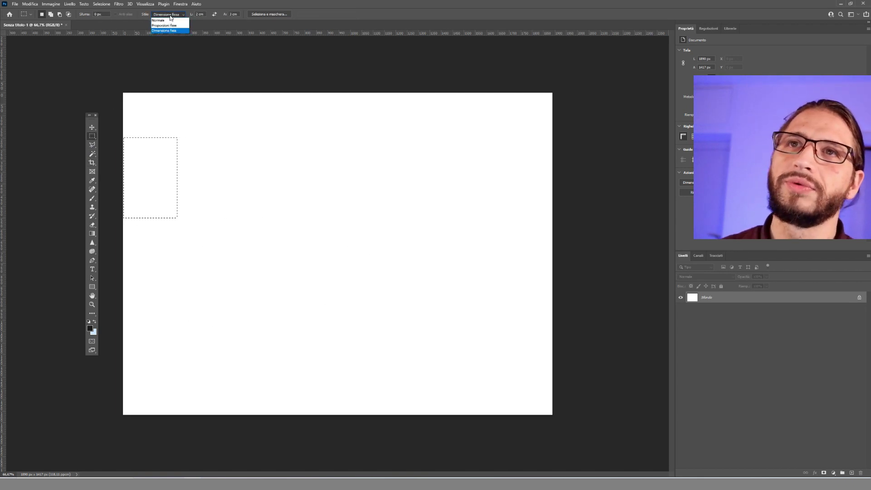
left_click(171, 21)
left_click(153, 125)
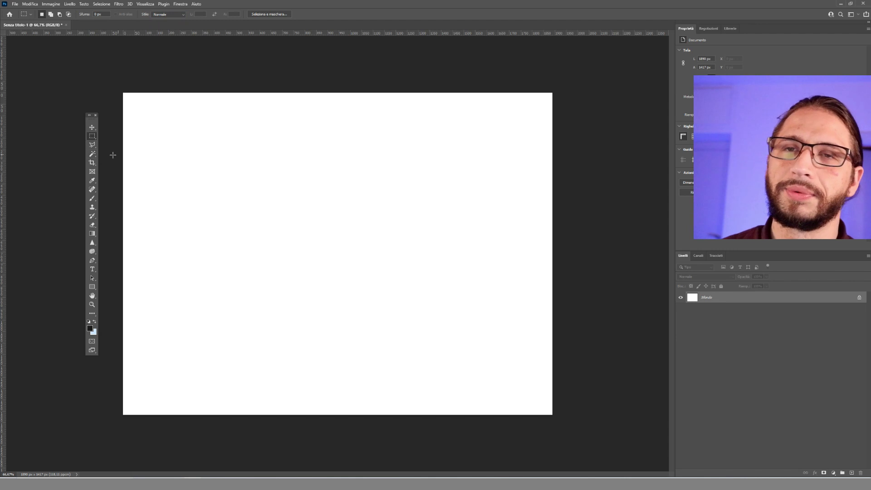
Step: Draw rectangular selections, zoom in and out on an edge, then deselect
left_click_drag(158, 132, 329, 263)
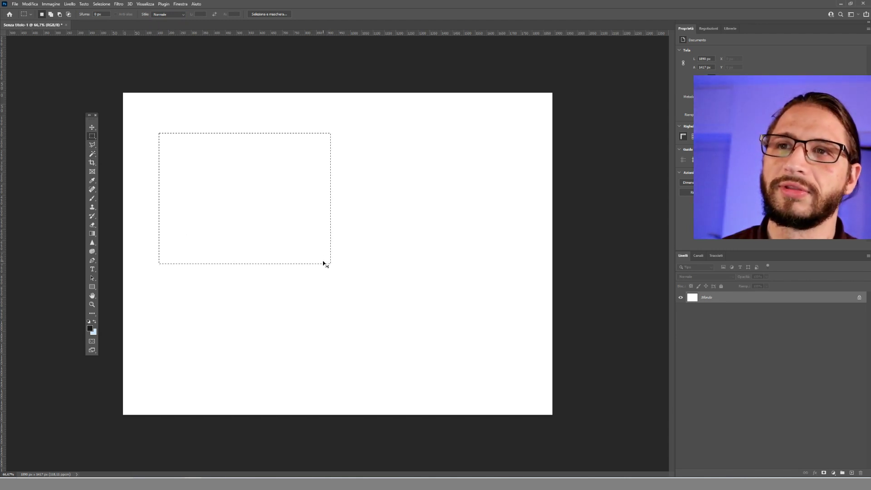
left_click(320, 264)
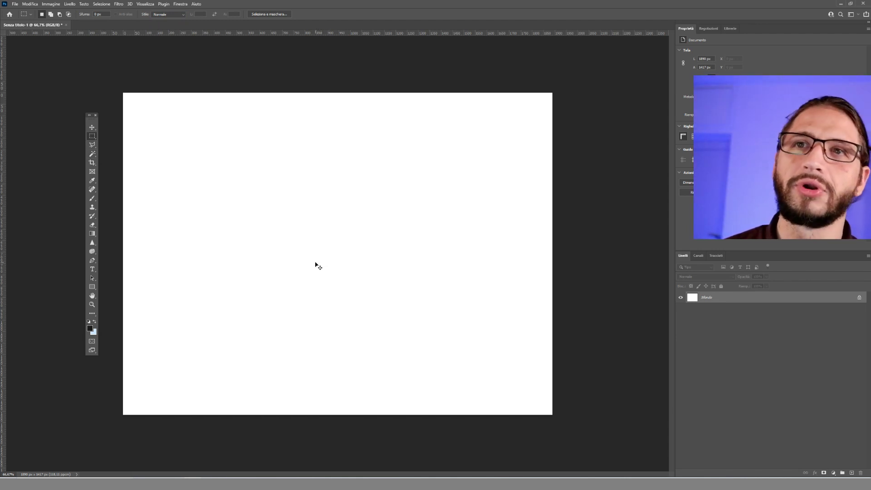
left_click_drag(192, 159, 358, 293)
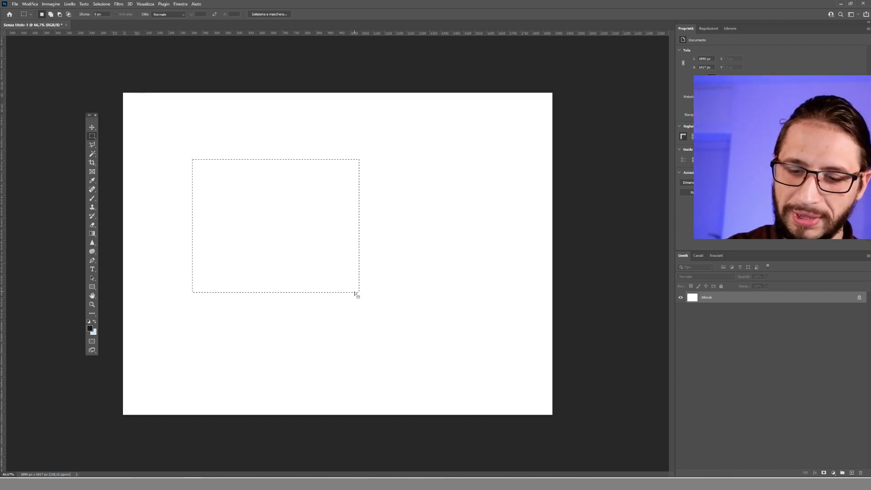
key("ctrl+plus")
key("ctrl+plus")
key("ctrl+plus")
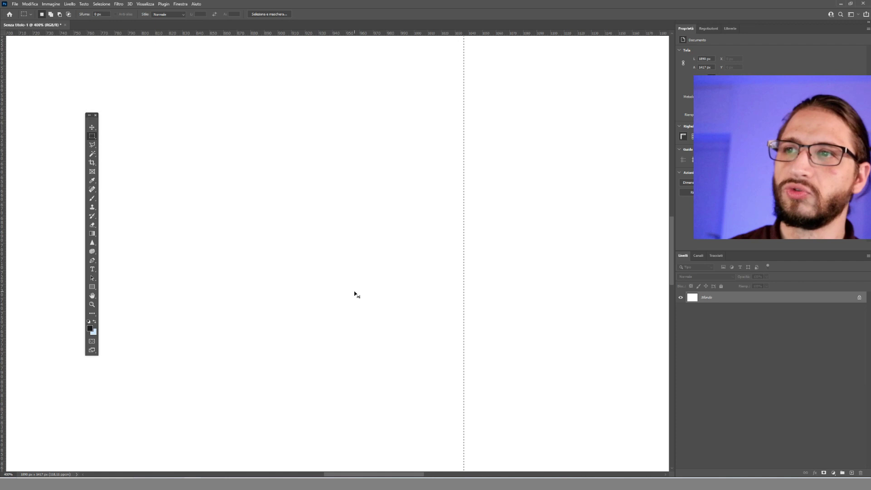
key("ctrl+minus")
key("ctrl+minus")
key("ctrl+minus")
key("ctrl+minus")
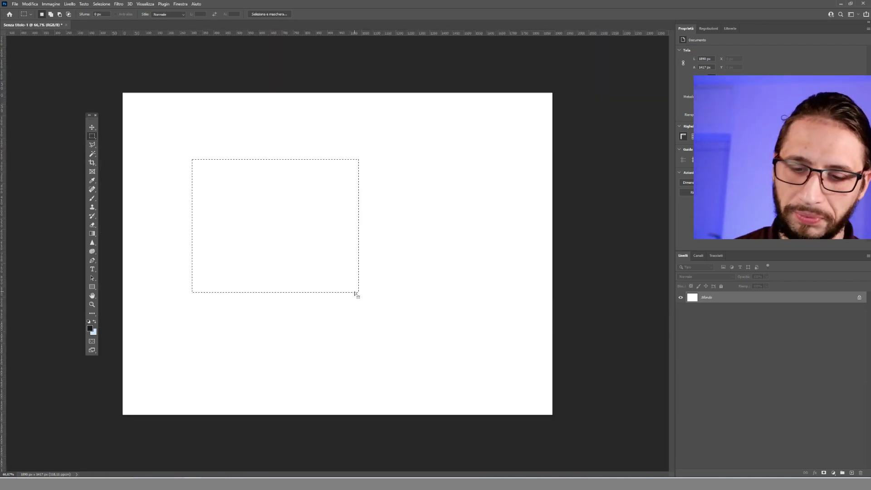
left_click(354, 291)
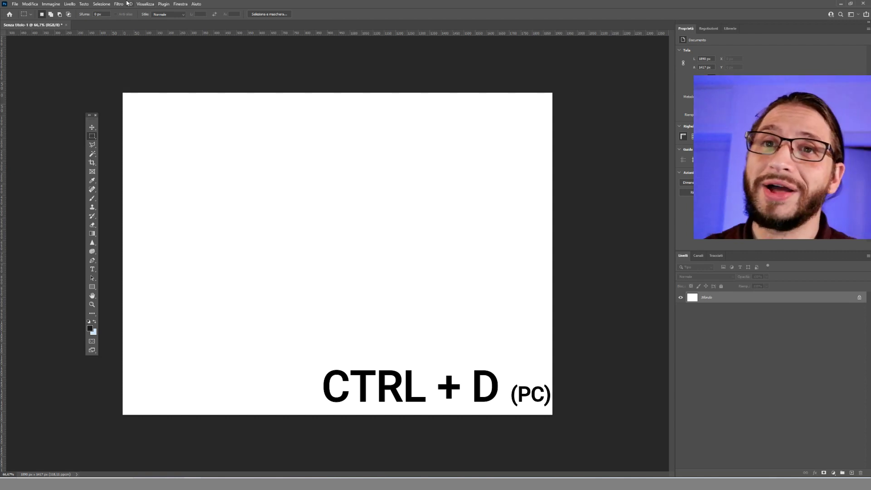
Step: Switch from the Magic Wand group to the Crop tool, framing the whole blank canvas
left_click(92, 154)
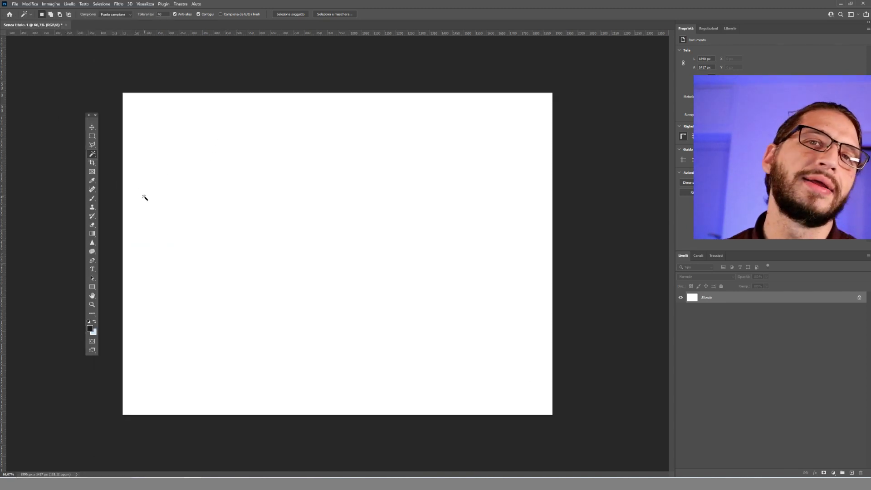
right_click(91, 159)
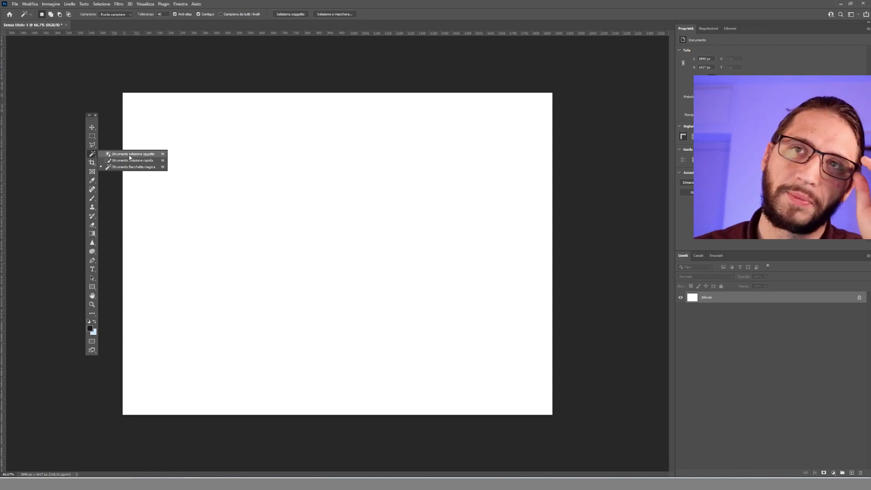
left_click(92, 164)
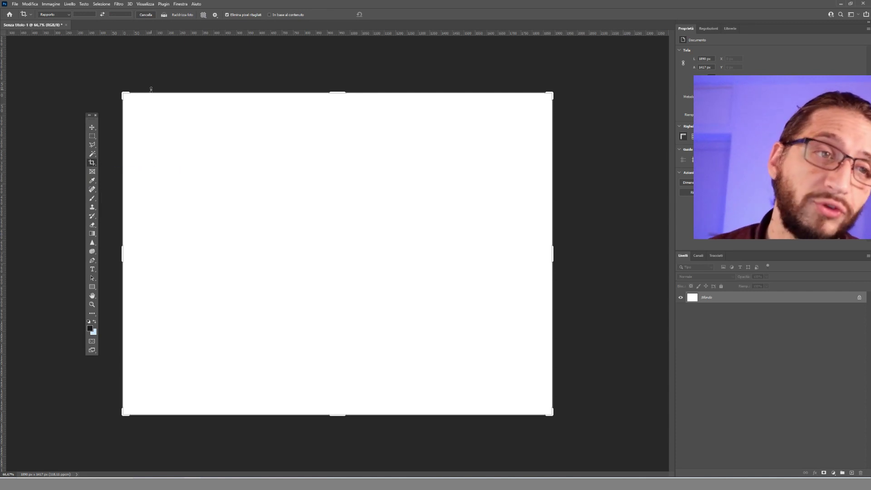
mouse_move(120, 90)
left_mouse_down()
mouse_move(208, 137)
mouse_move(123, 94)
left_mouse_up()
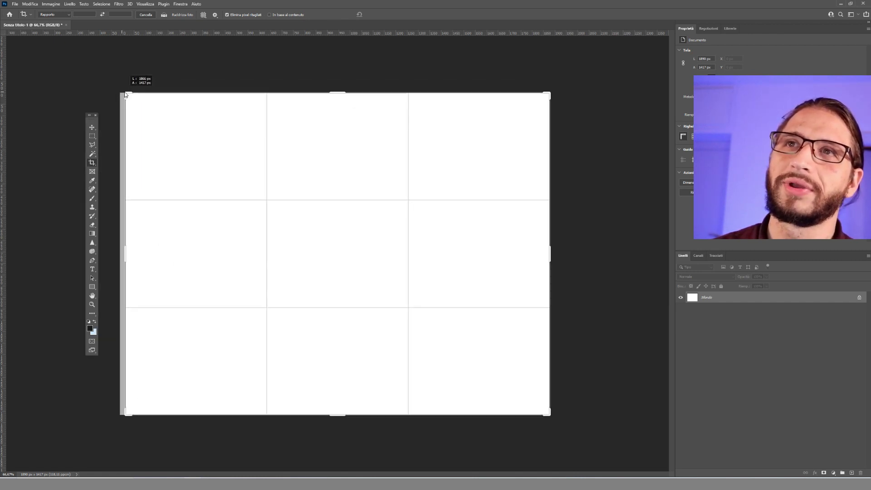
mouse_move(124, 94)
left_mouse_down()
mouse_move(129, 114)
mouse_move(114, 101)
left_mouse_up()
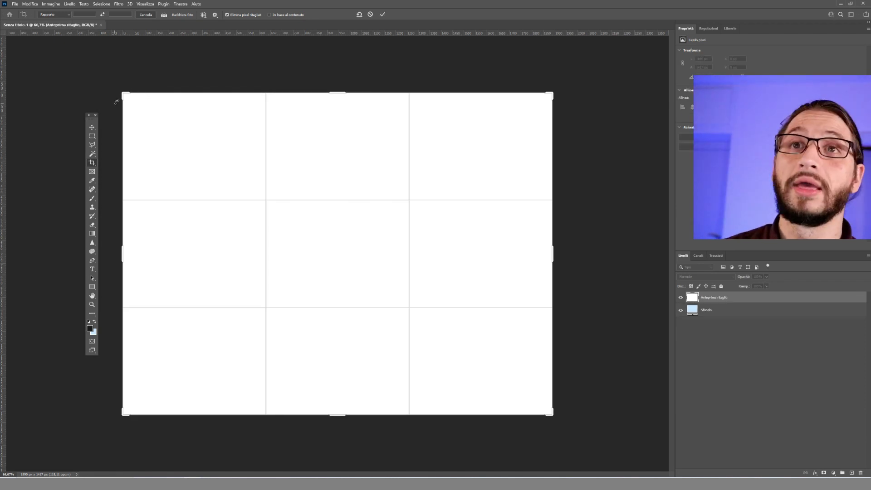
left_click_drag(123, 94, 120, 92)
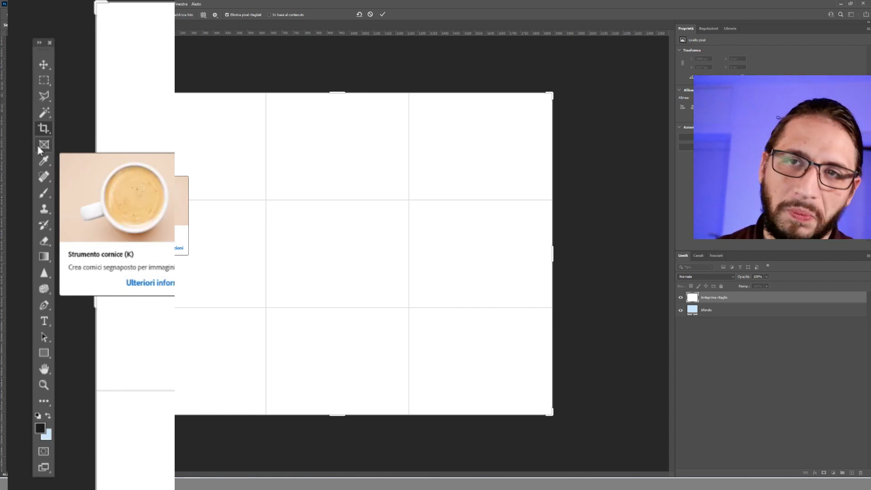
Step: Cancel the crop via the Frame tool, then move through Eyedropper to the Brush tool
left_click(37, 145)
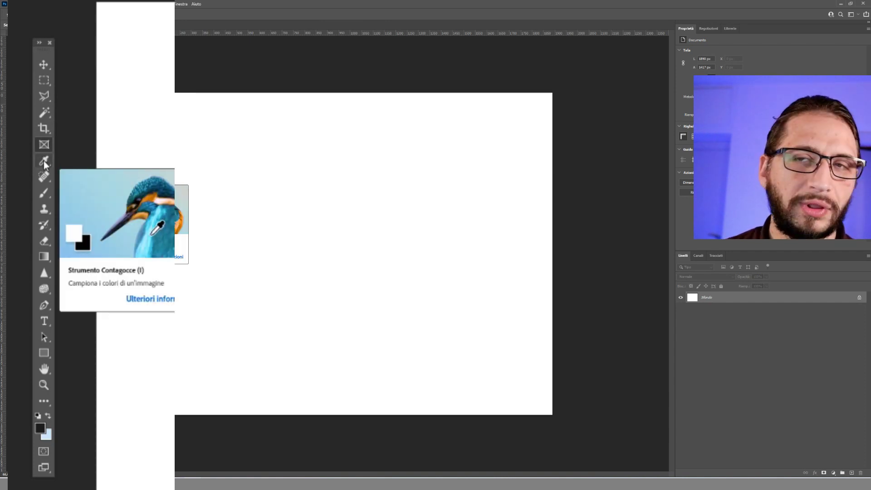
left_click(45, 162)
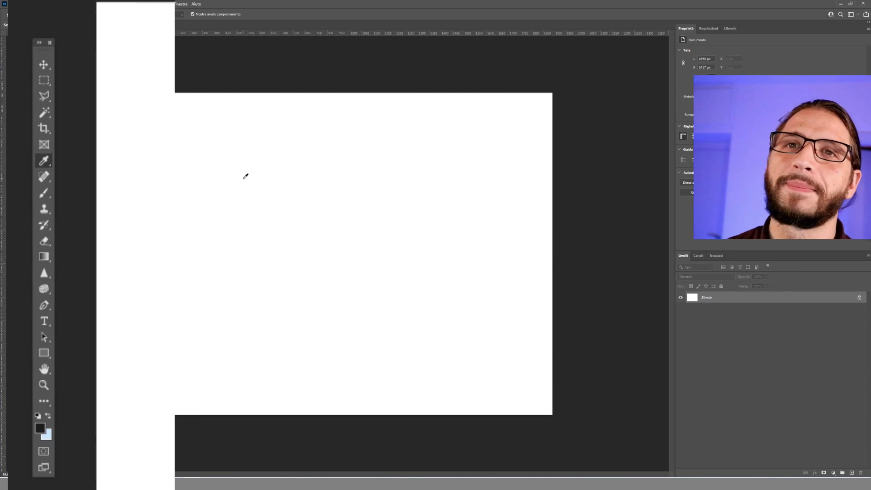
left_click(44, 194)
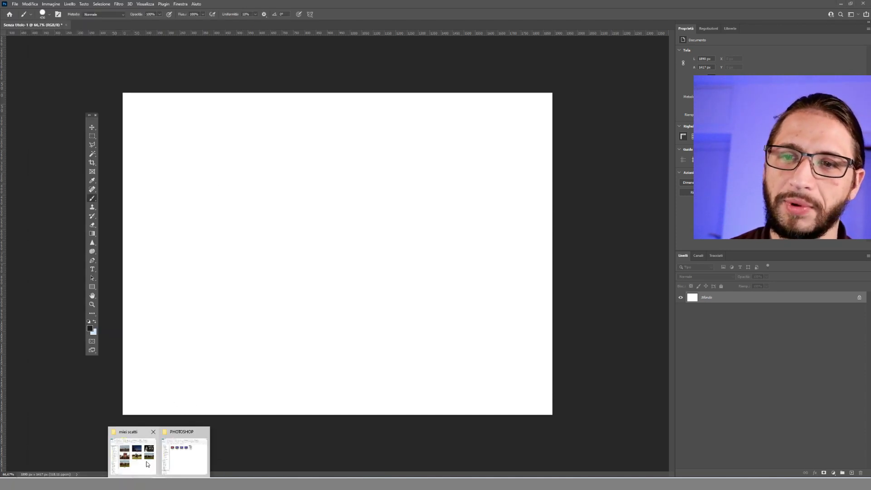
Step: Drag _MG_9155 from the miei scatti folder into Photoshop, keeping its embedded profile
left_click(143, 459)
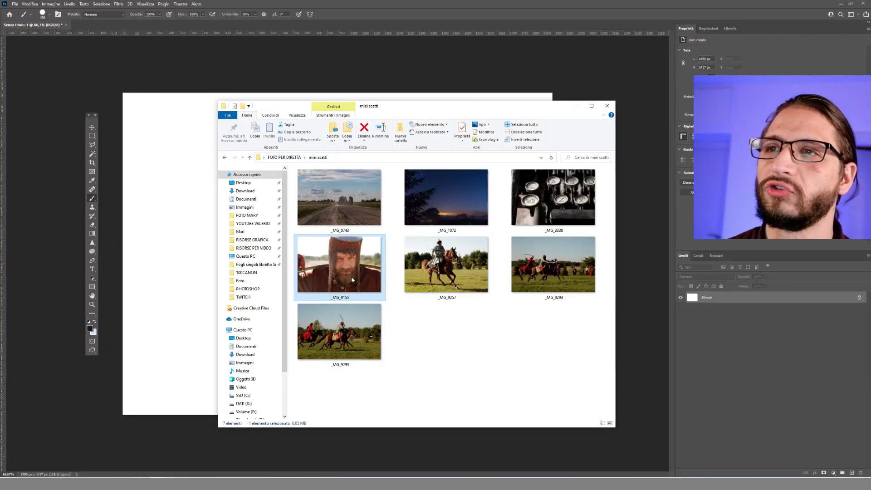
left_click_drag(279, 17, 280, 19)
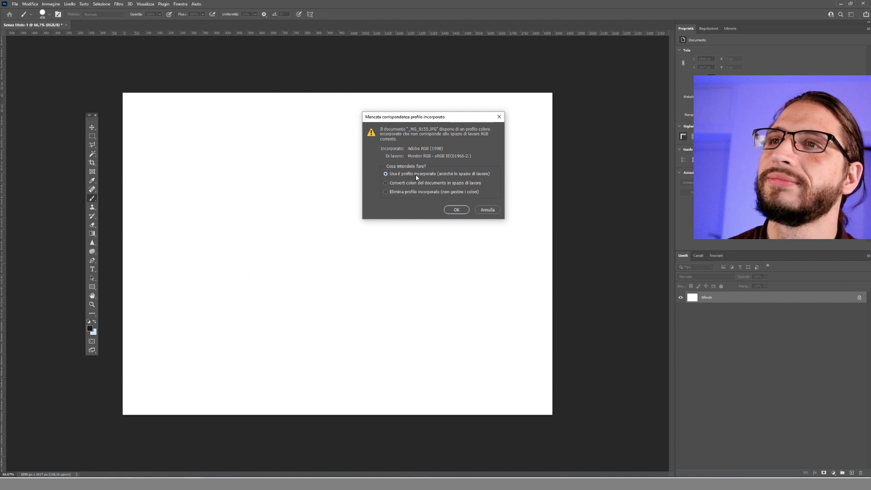
key("Return")
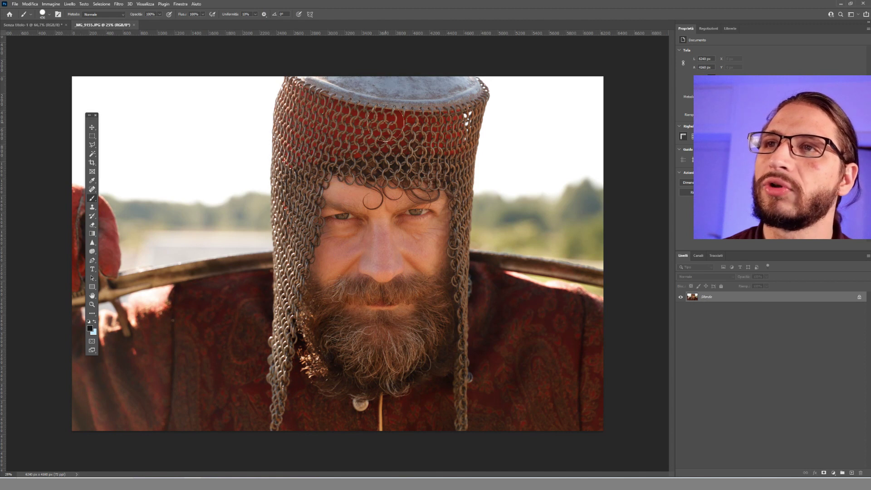
Step: Eyedropper the hood's dark red band and confirm it as foreground colour in the Color Picker
scroll(390, 108, "up", 3)
scroll(395, 172, "up", 2)
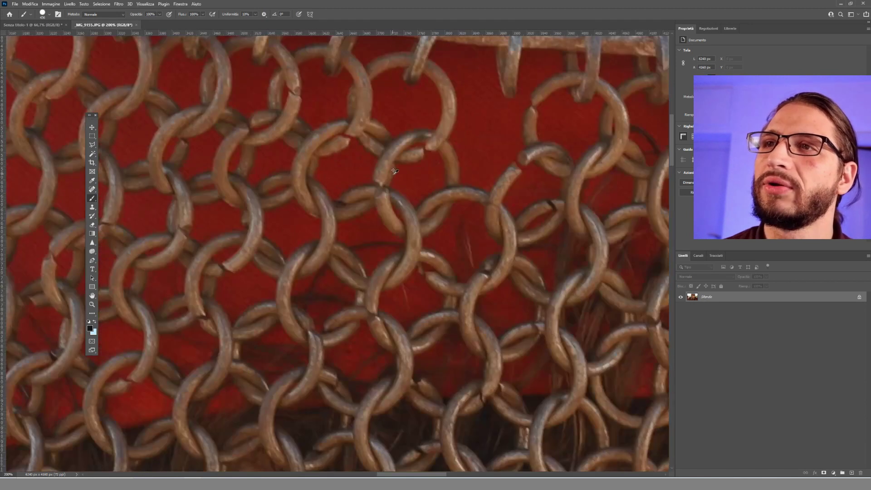
scroll(370, 167, "down", 3)
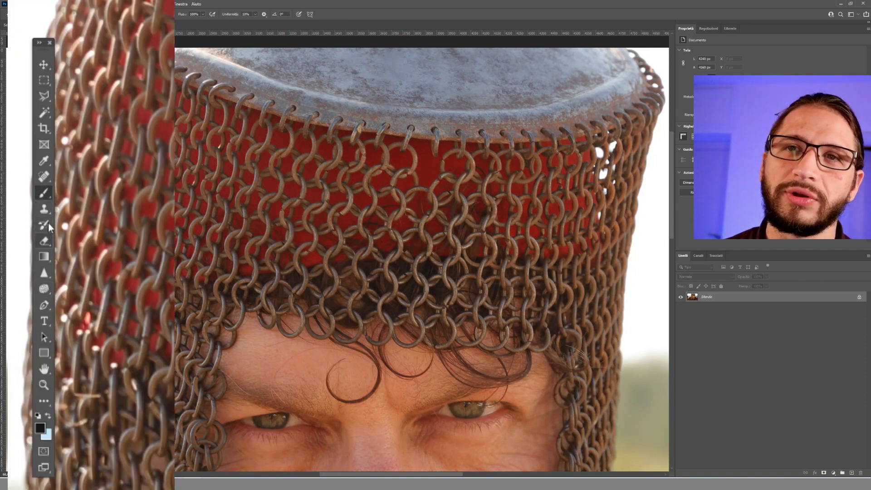
left_click(44, 160)
left_click(401, 158)
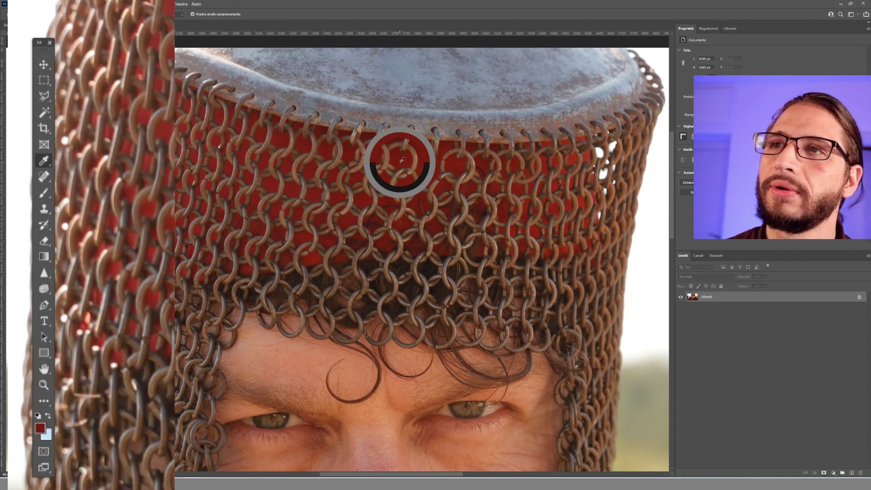
left_click(40, 427)
left_click(575, 248)
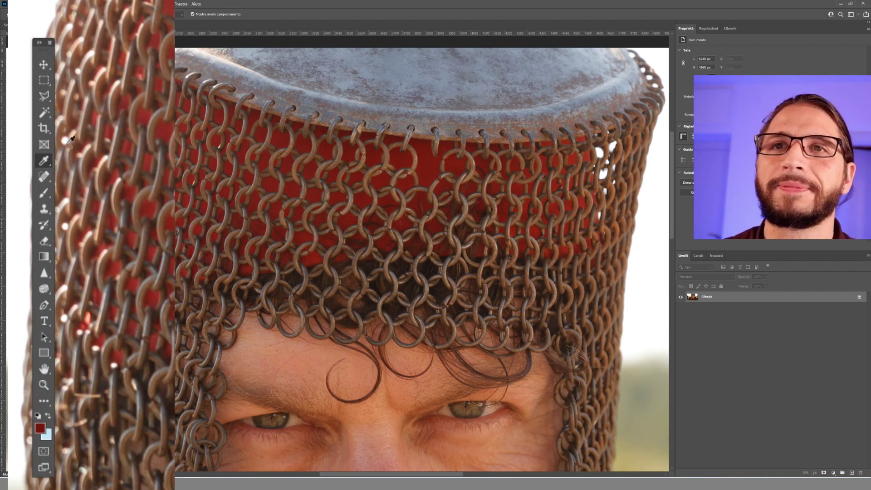
left_click(41, 178)
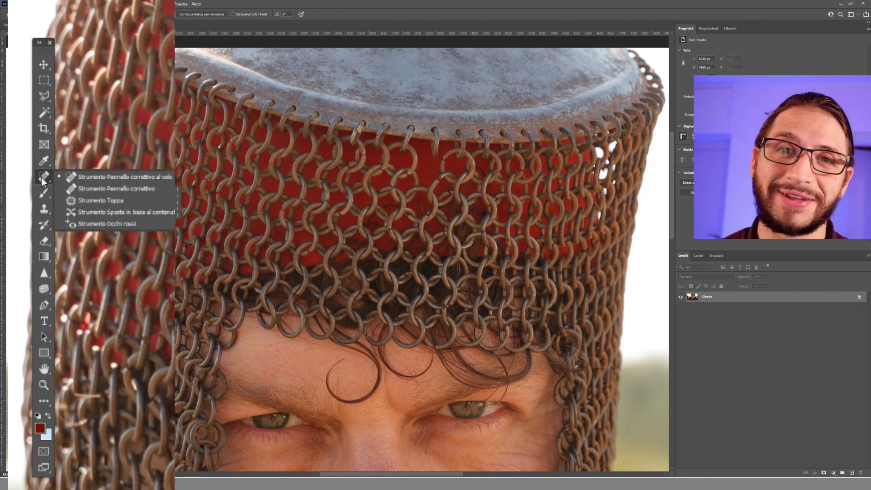
Step: Heal a small spot on the nose with the Spot Healing Brush
left_click(94, 175)
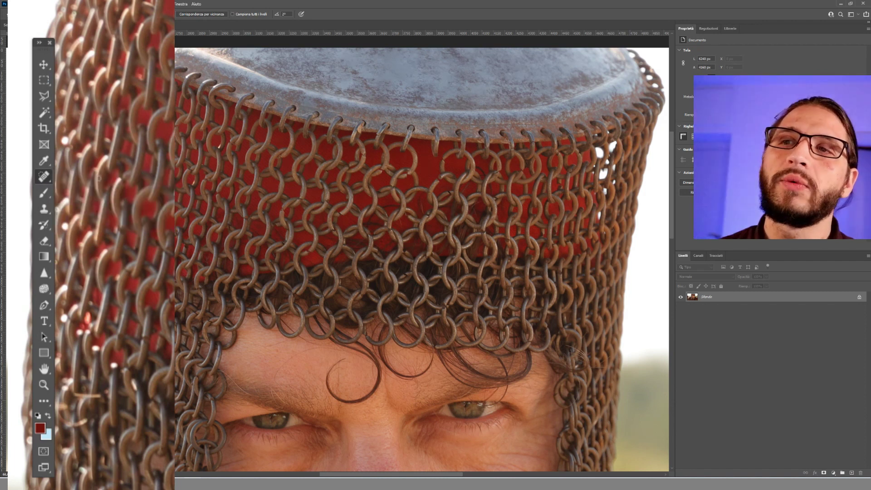
scroll(313, 314, "down", 3)
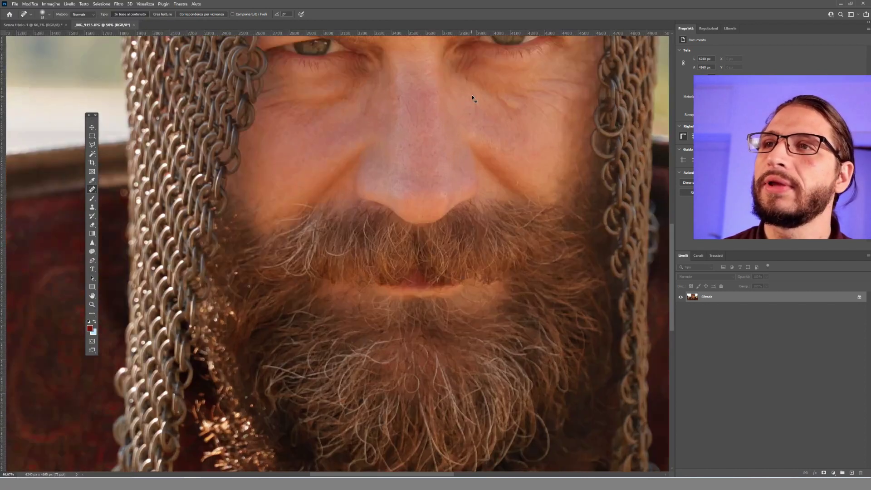
scroll(375, 249, "up", 3)
right_click(432, 197)
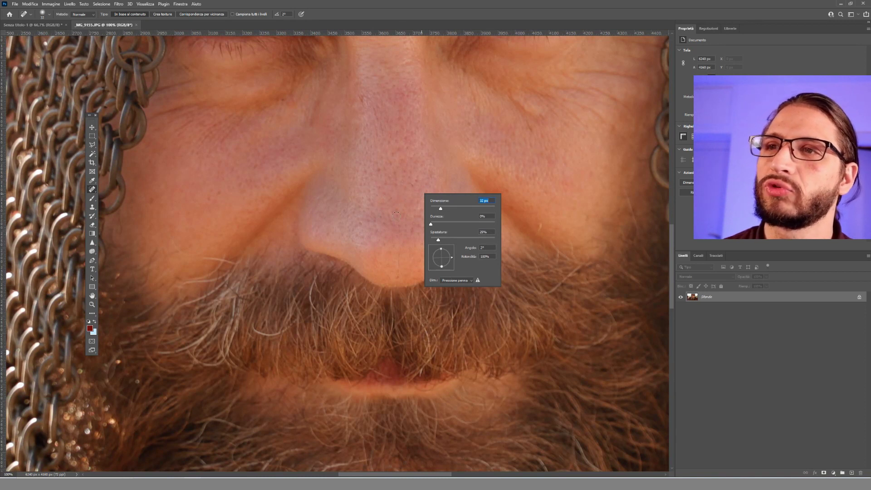
left_click(384, 202)
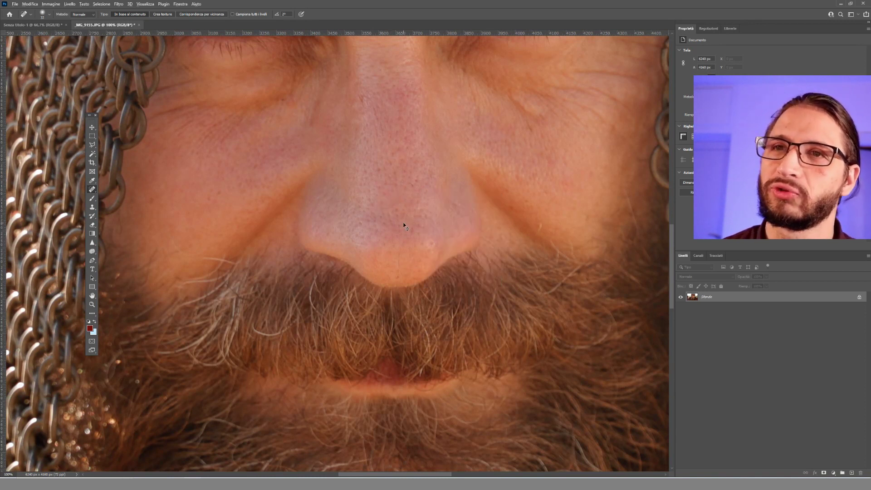
Step: Heal the thin chainmail scratch and a blemish on the helmet's red lining
scroll(403, 225, "down", 4)
scroll(142, 199, "down", 2)
scroll(435, 149, "up", 4)
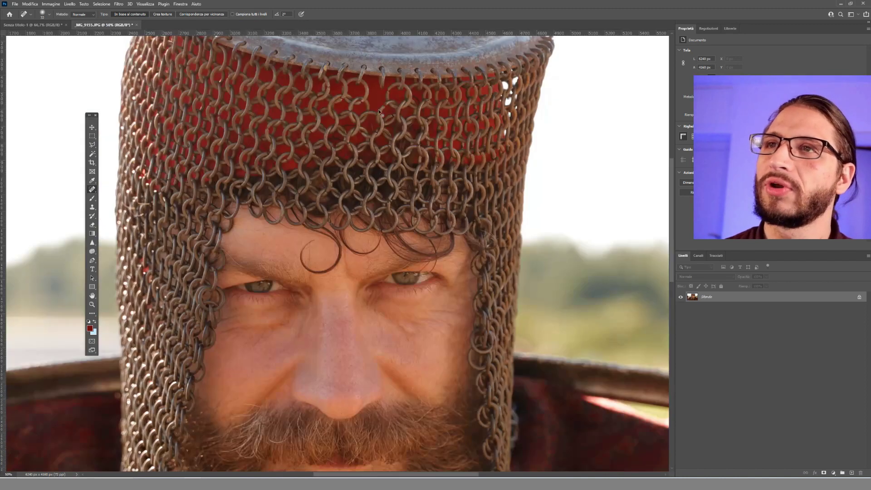
scroll(380, 114, "up", 3)
left_click_drag(273, 299, 281, 341)
left_click_drag(222, 368, 216, 397)
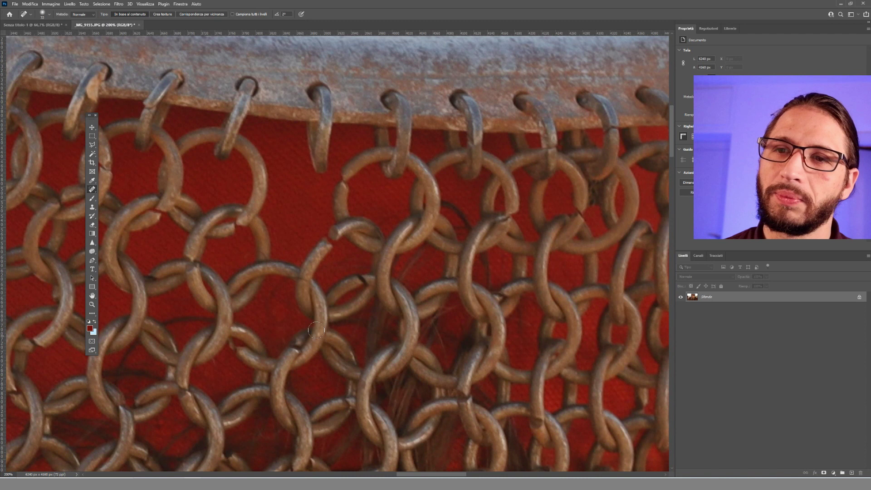
scroll(311, 322, "down", 5)
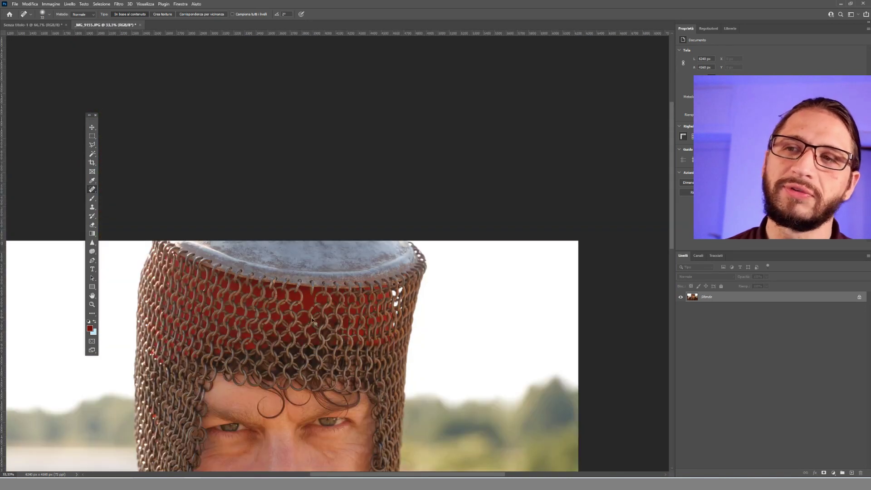
scroll(304, 270, "up", 4)
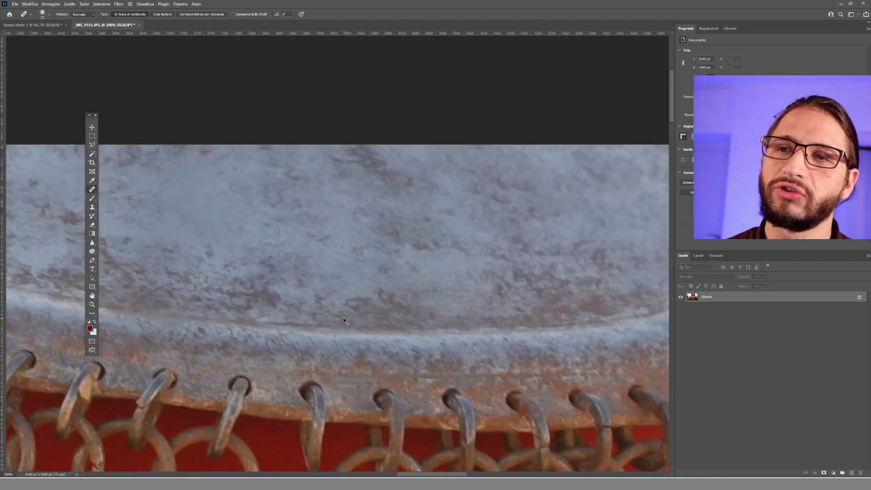
scroll(343, 321, "down", 2)
scroll(354, 345, "down", 3)
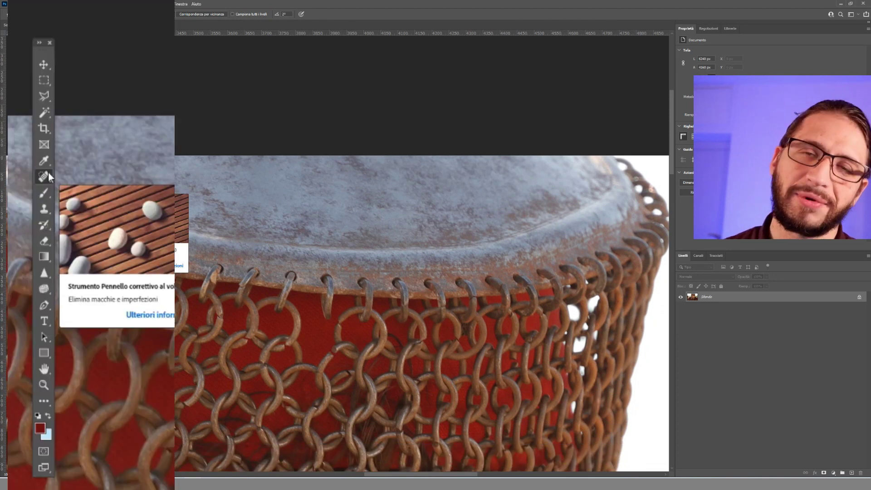
Step: Switch to the Brush tool, fit the portrait in view, and undo a dark-red test dab
right_click(93, 189)
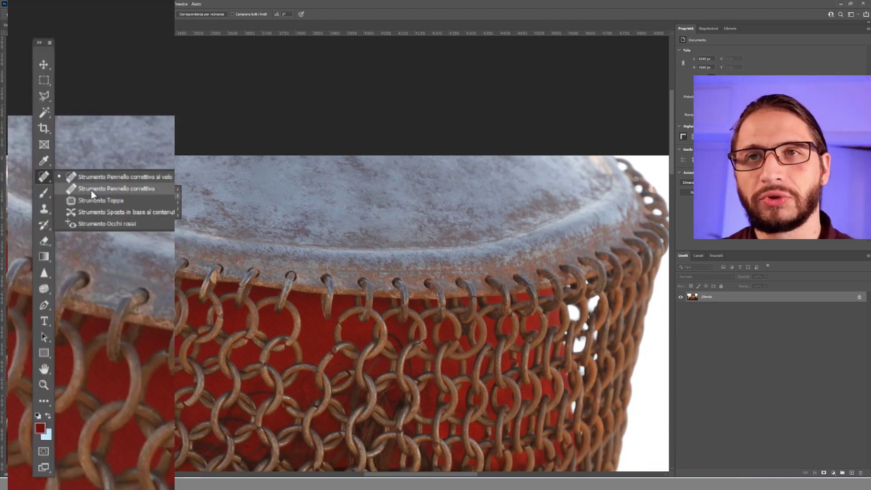
left_click(44, 181)
left_click(47, 196)
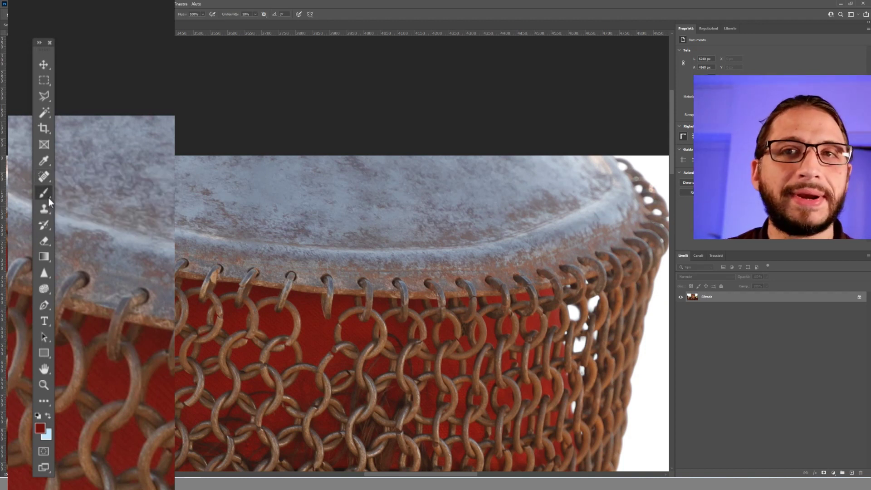
key("ctrl+0")
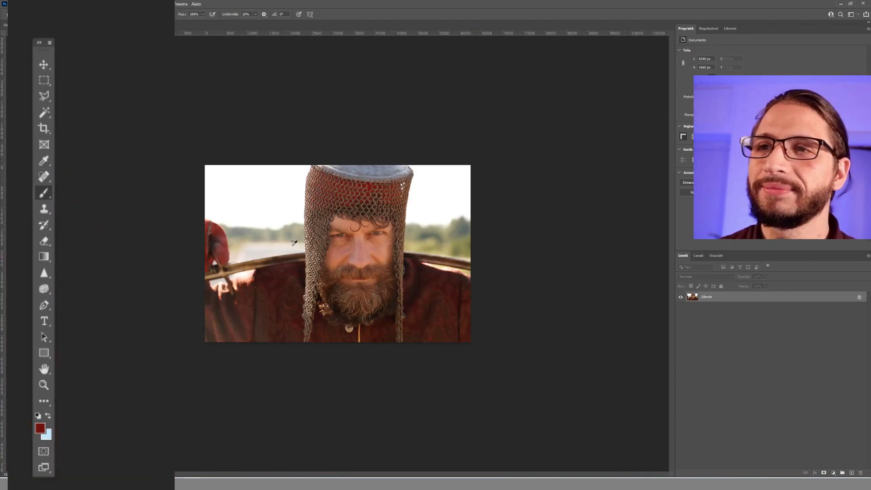
left_click(203, 215)
key("ctrl+z")
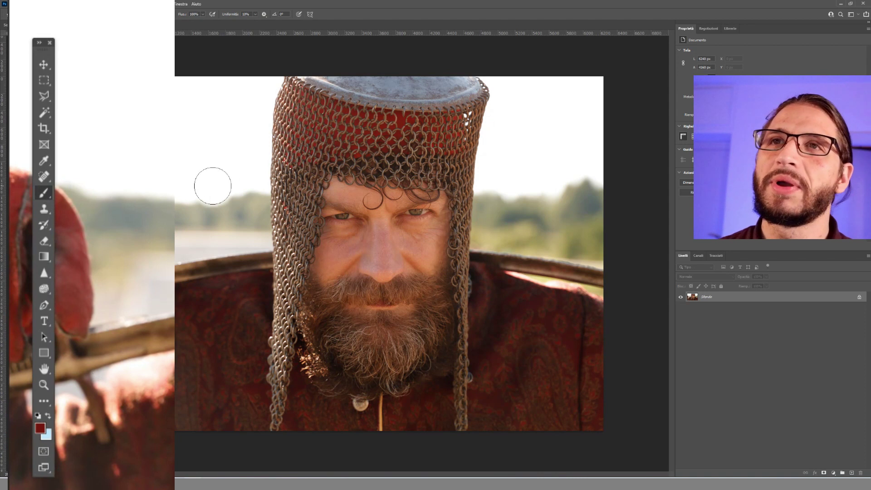
right_click(199, 130)
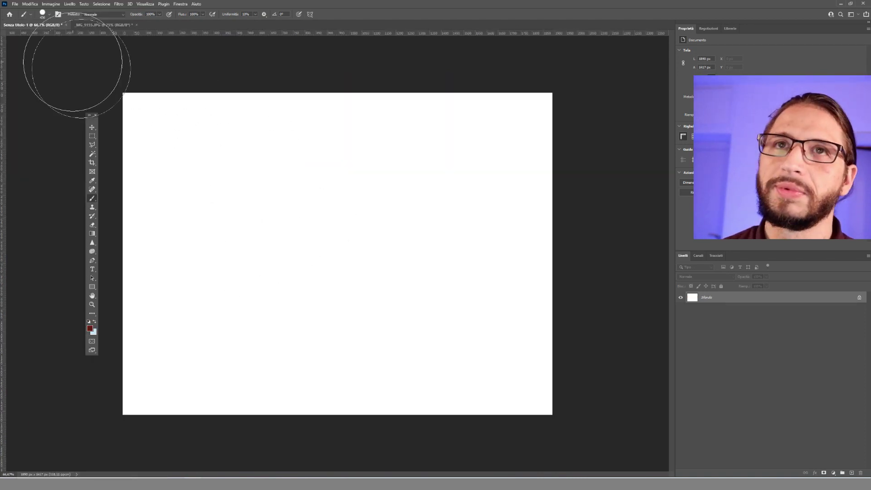
Step: Add layer Livello 1, set the brush to 84 px and 14% hardness, and paint a soft dot
key("ctrl+shift+n")
key("Return")
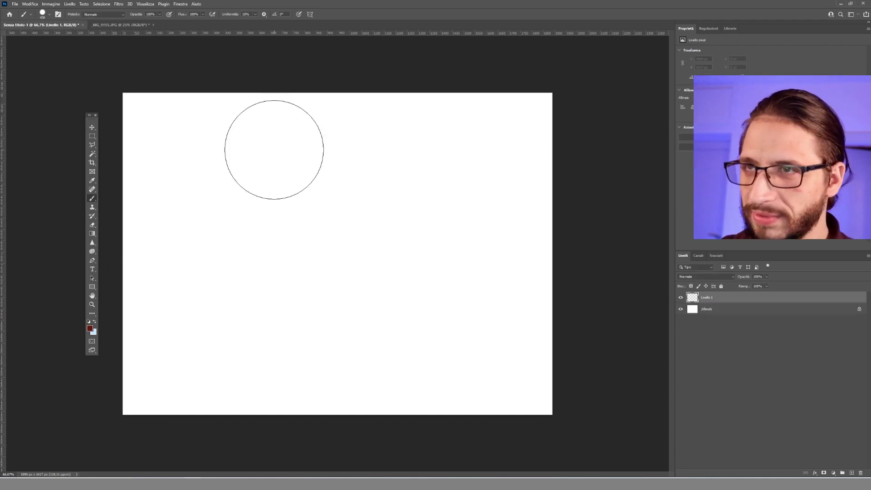
right_click(272, 194)
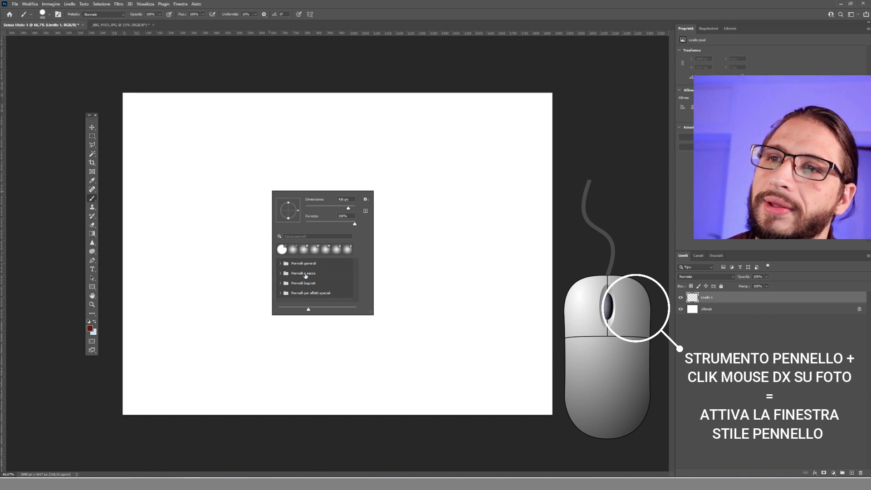
left_click(280, 263)
scroll(313, 281, "down", 2)
scroll(315, 286, "down", 2)
scroll(316, 290, "down", 2)
scroll(316, 290, "down", 2)
scroll(300, 286, "down", 2)
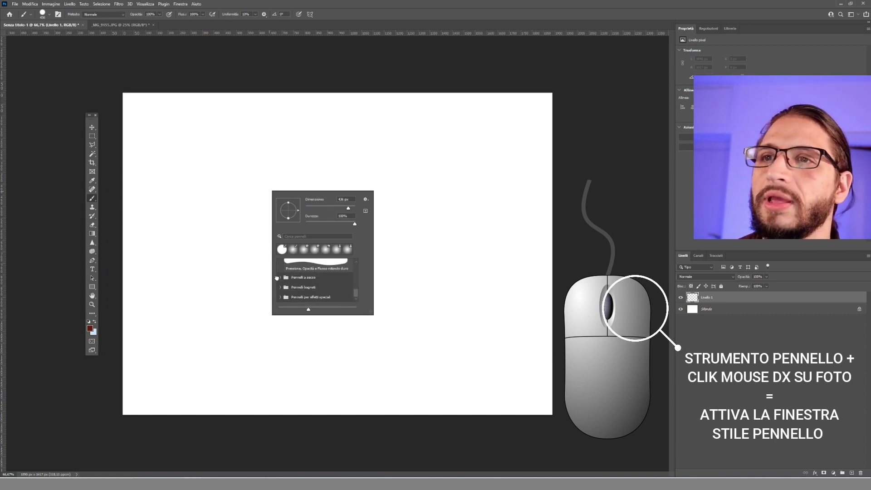
mouse_move(348, 207)
left_mouse_down()
mouse_move(326, 209)
mouse_move(334, 209)
left_mouse_up()
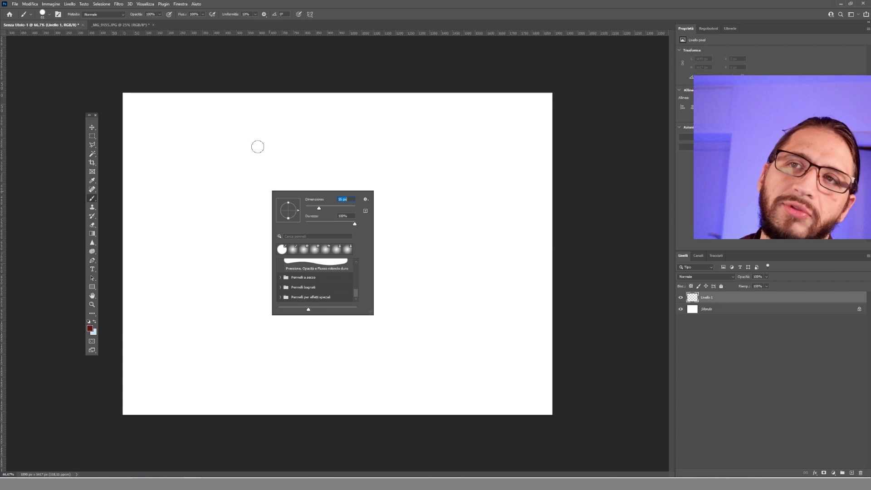
mouse_move(334, 225)
left_mouse_down()
mouse_move(305, 223)
mouse_move(342, 208)
left_mouse_up()
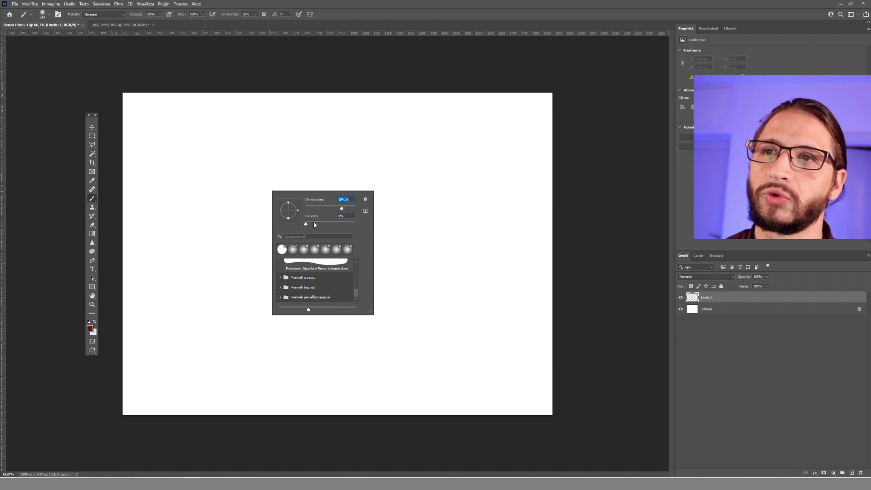
left_click(228, 171)
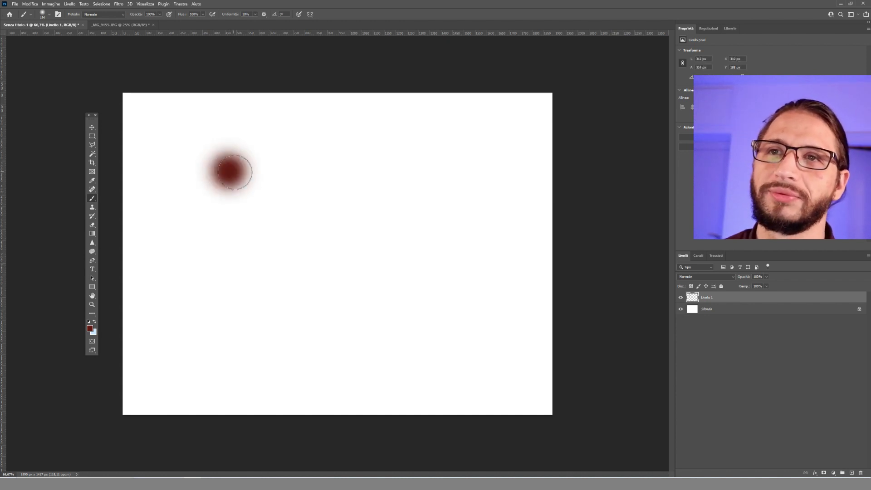
Step: Paint a 100%-hardness dot and a 50%-hardness dot, then move all dots about 100 px lower
right_click(351, 175)
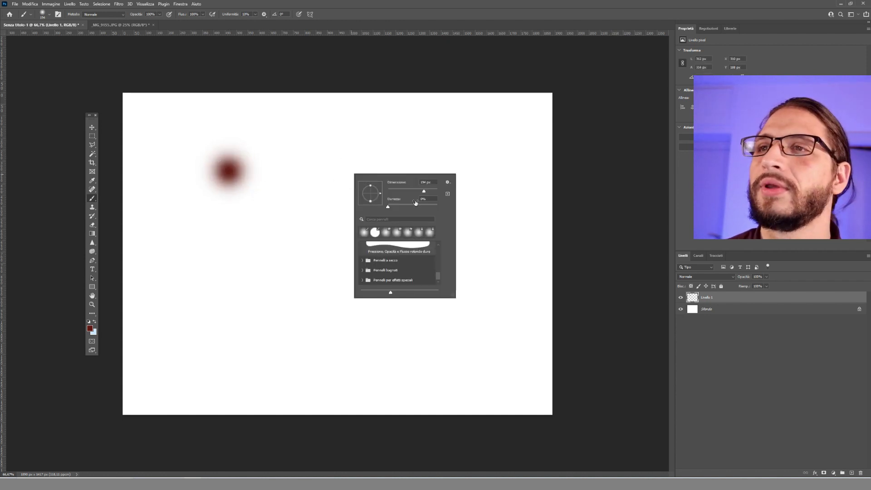
left_click(291, 172)
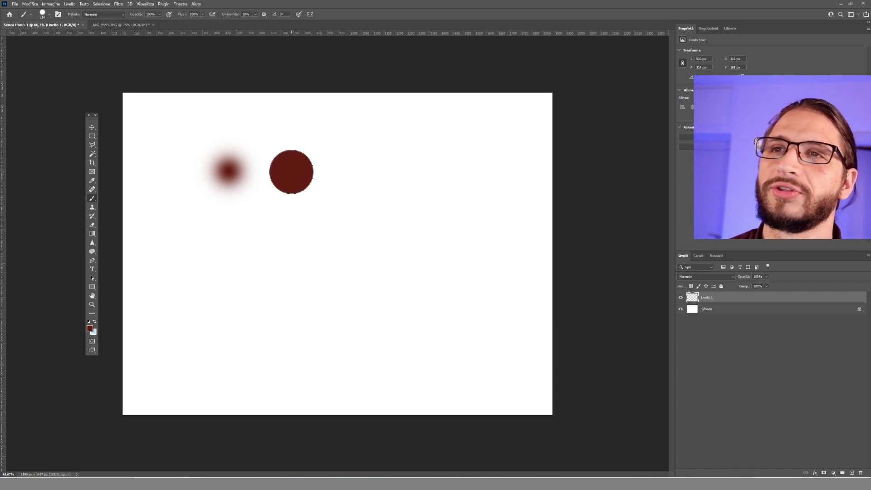
right_click(385, 287)
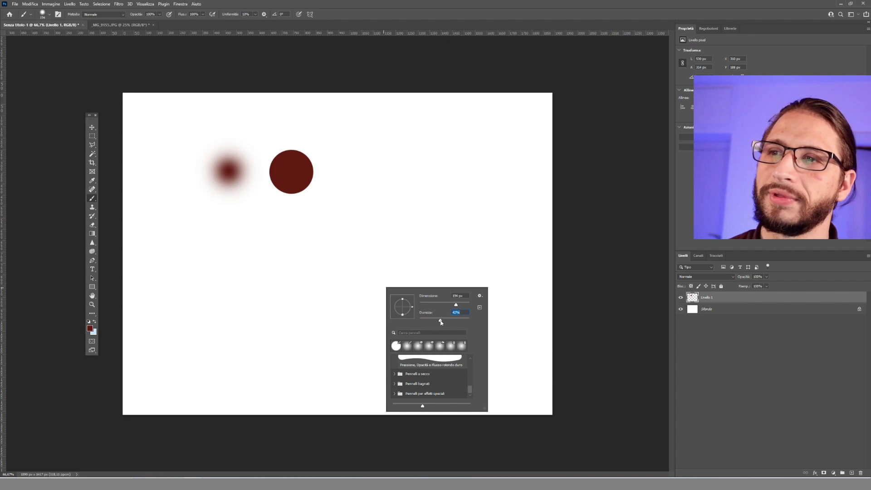
type("50")
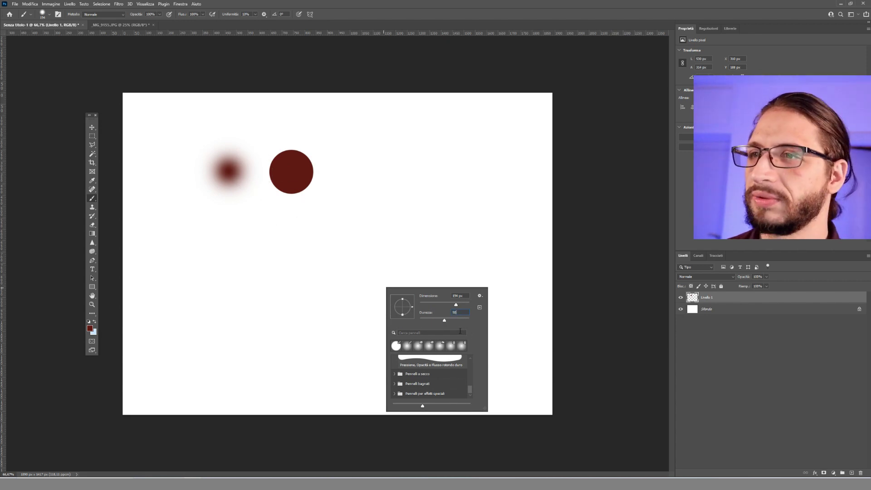
left_click(250, 170)
key("ctrl+z")
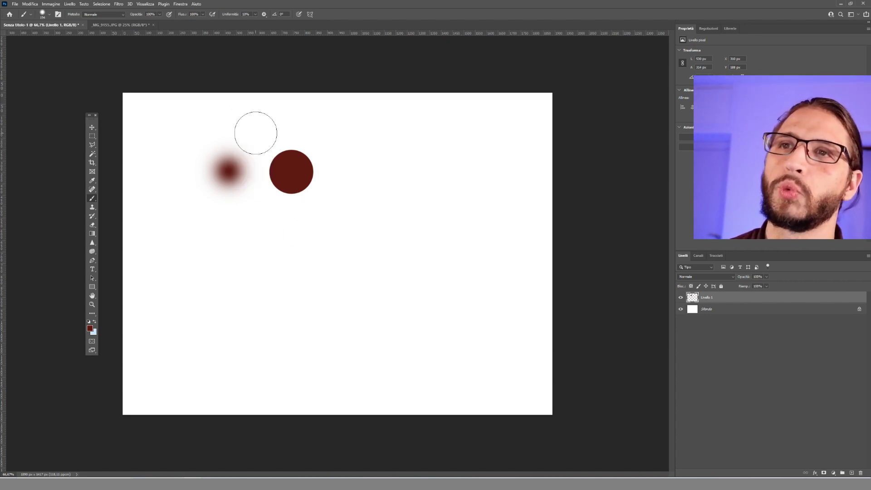
left_click(255, 133)
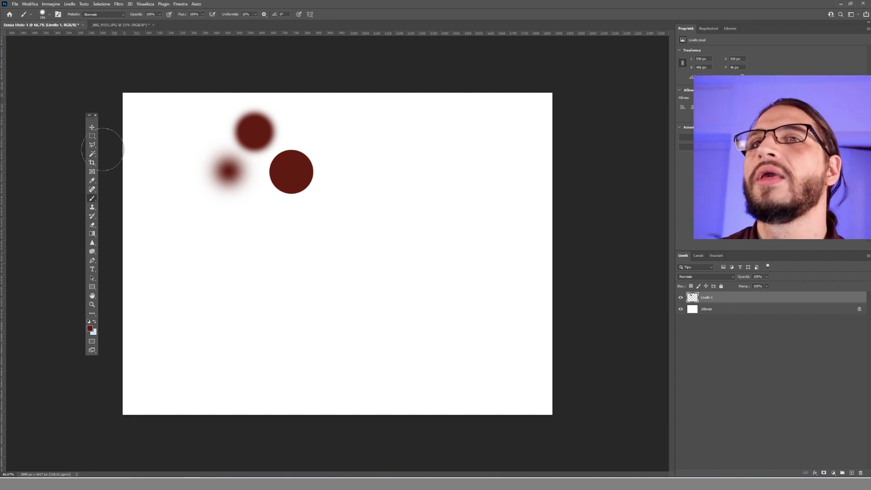
key("v")
mouse_move(292, 160)
left_mouse_down()
mouse_move(293, 207)
mouse_move(315, 214)
left_mouse_up()
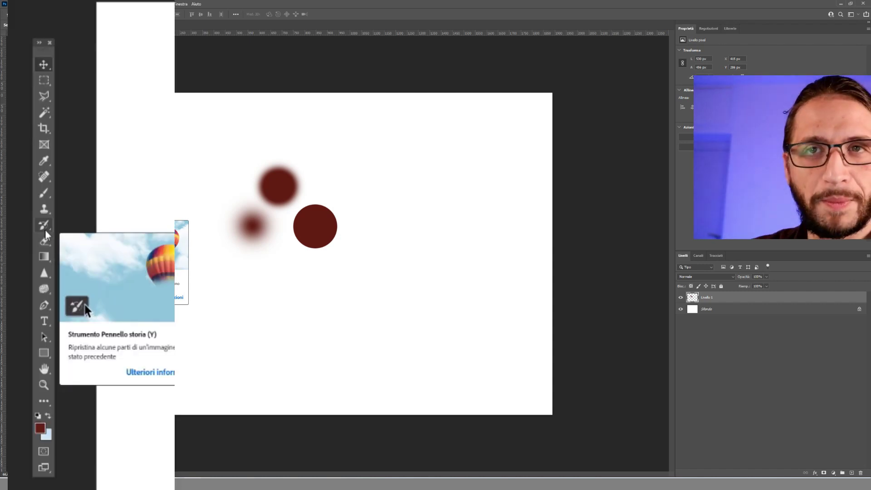
Step: Return to the chainmail portrait and zoom in on the trees left of the knight
left_click(45, 230)
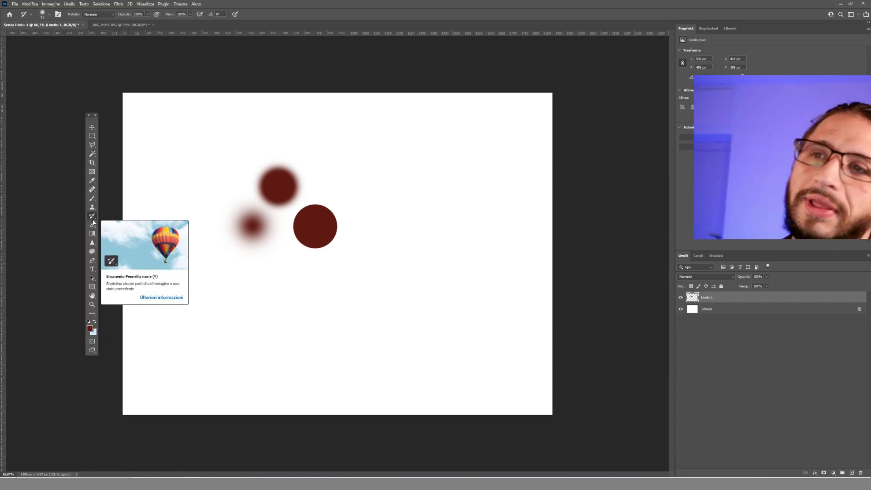
left_click(120, 24)
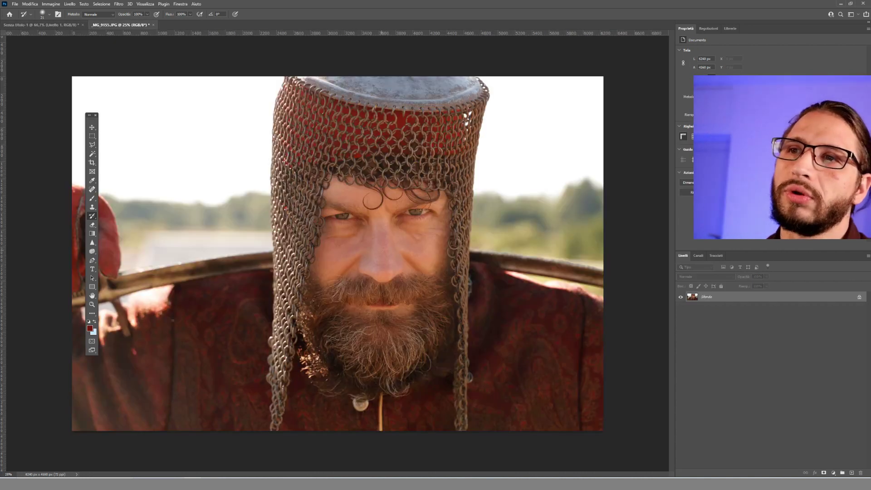
scroll(380, 274, "up", 3)
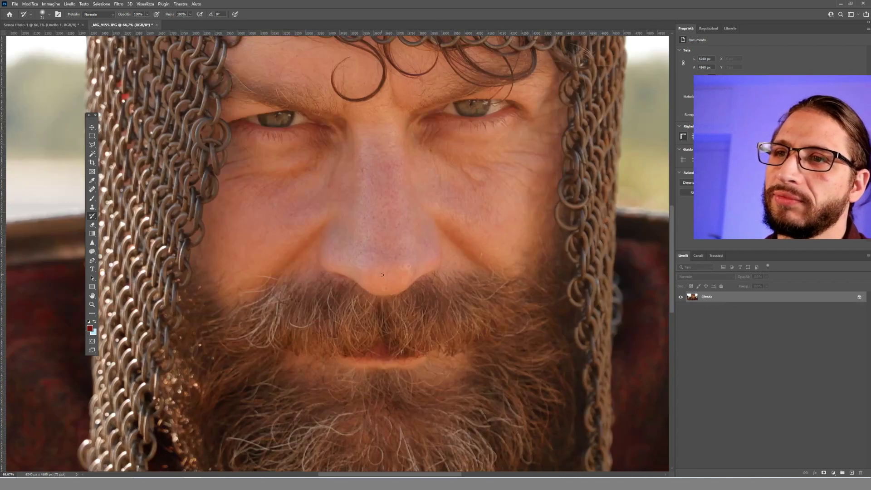
scroll(380, 275, "up", 1)
scroll(380, 275, "down", 4)
scroll(139, 221, "up", 2)
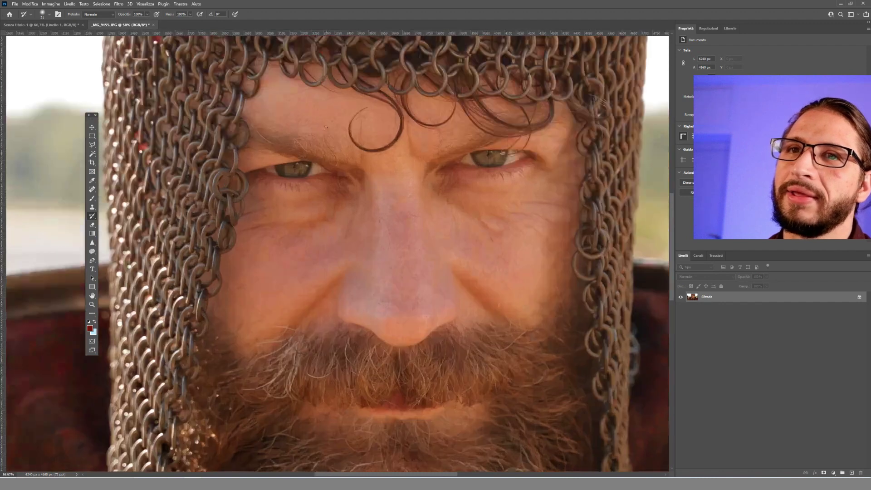
scroll(139, 220, "up", 2)
left_click(92, 189)
scroll(235, 322, "down", 3)
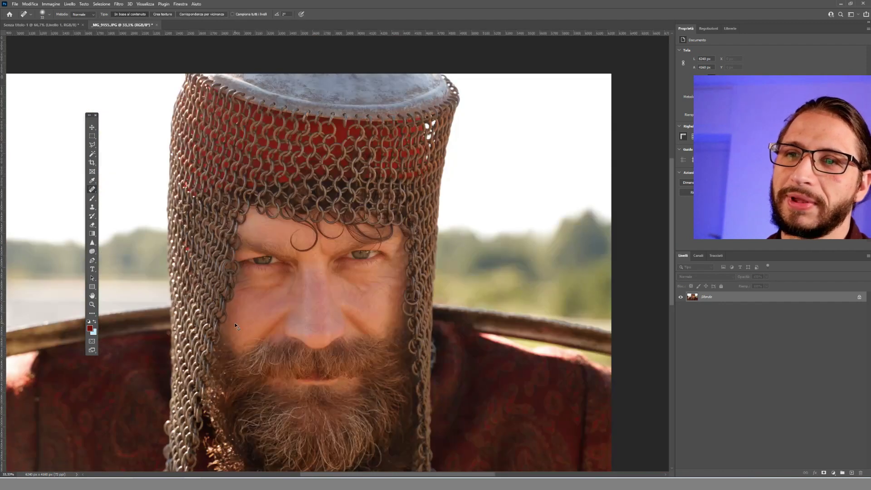
scroll(214, 239, "down", 3)
scroll(214, 239, "up", 2)
scroll(214, 227, "up", 1)
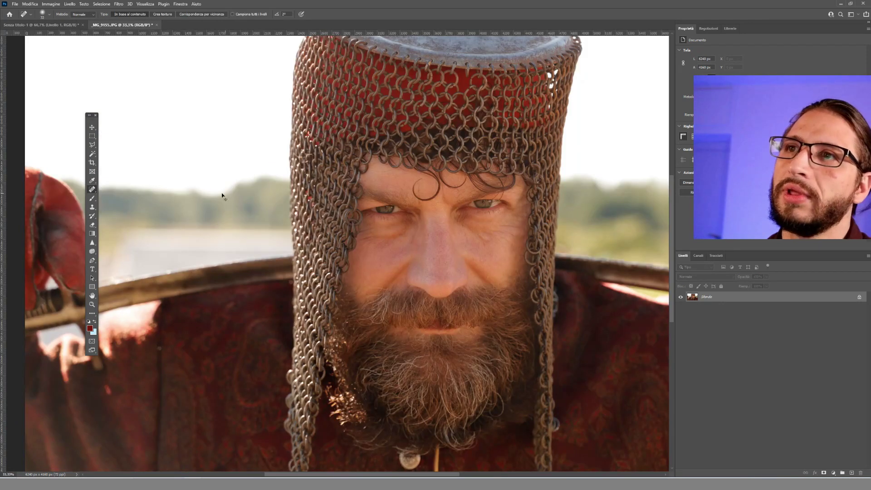
scroll(143, 168, "down", 2)
scroll(154, 186, "up", 3)
Step: Paint cloned white sky over the left trees with a 478 px Clone Stamp
left_click(92, 207)
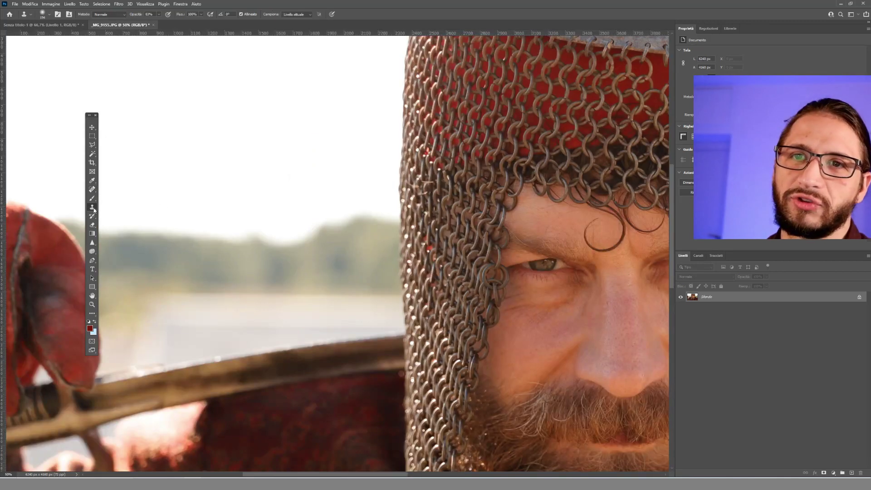
right_click(312, 242)
left_click_drag(389, 262, 399, 258)
left_click_drag(159, 263, 345, 272)
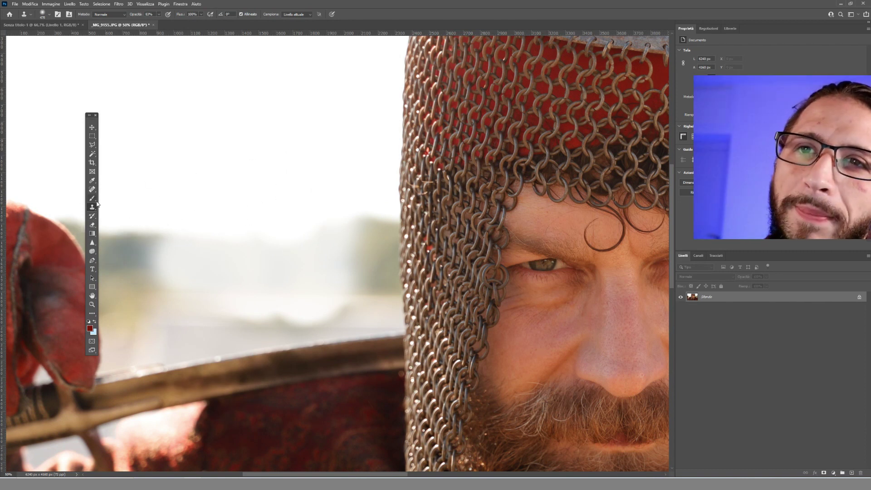
Step: Restore the trees with a 394 px History Brush and zoom out
left_click(94, 216)
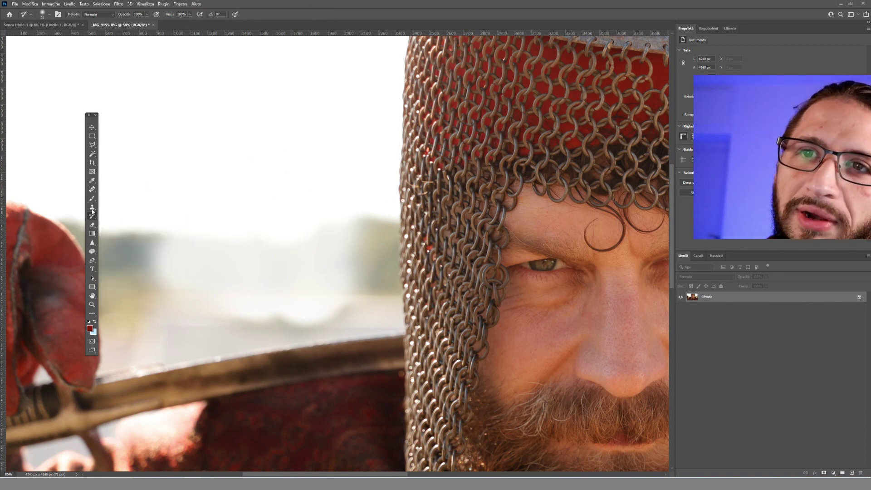
right_click(321, 287)
mouse_move(304, 310)
left_mouse_down()
mouse_move(318, 309)
mouse_move(355, 261)
left_mouse_up()
key("Return")
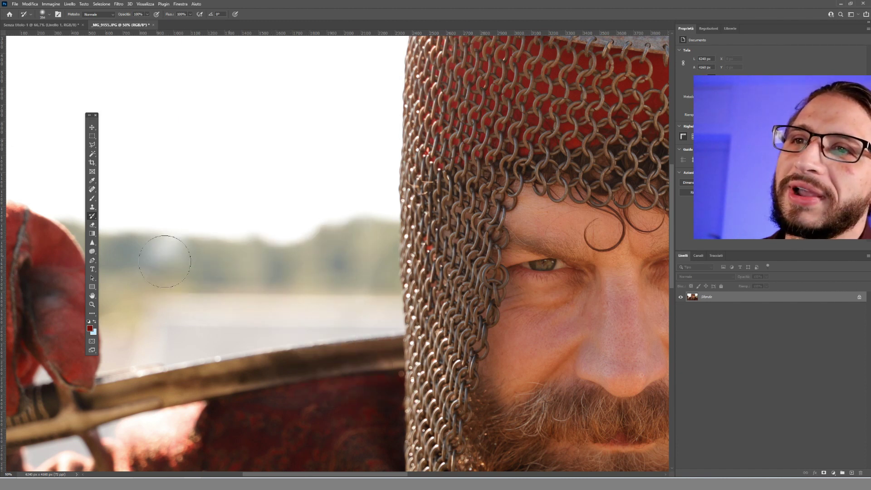
scroll(257, 241, "down", 4)
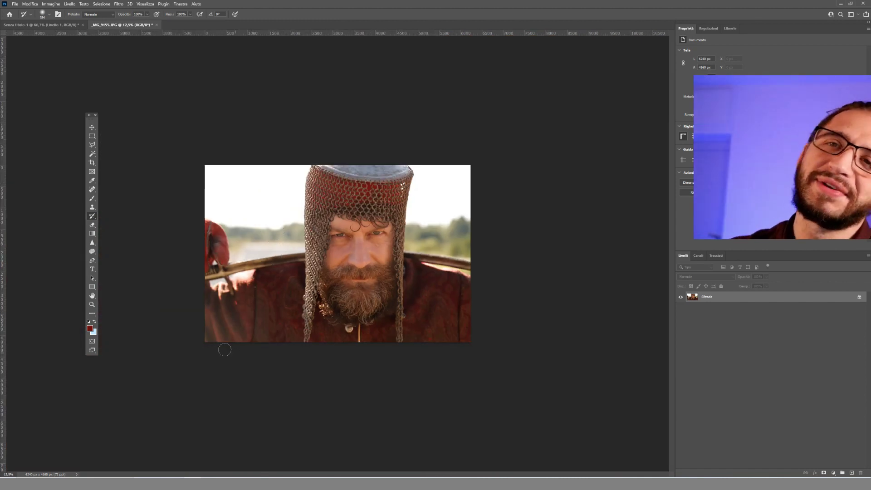
Step: On the Senza titolo-1 canvas, pick Clone Stamp and sample the solid dark red dot
left_click(70, 26)
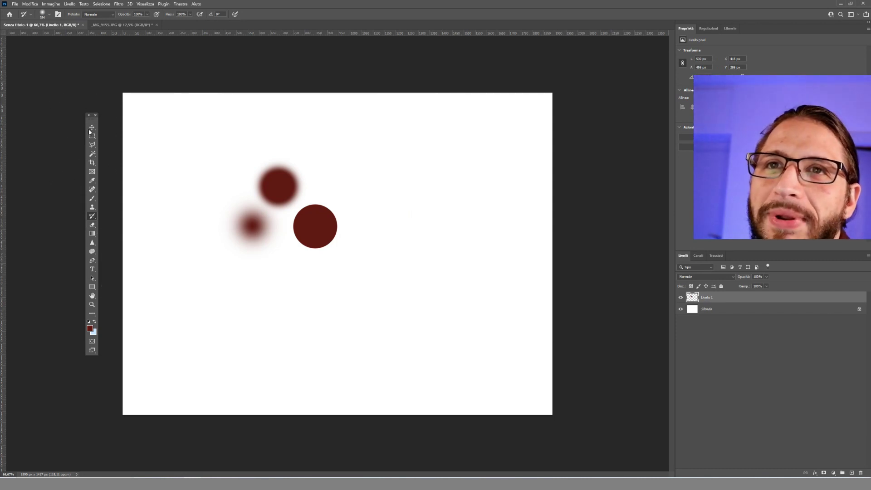
left_click(92, 208)
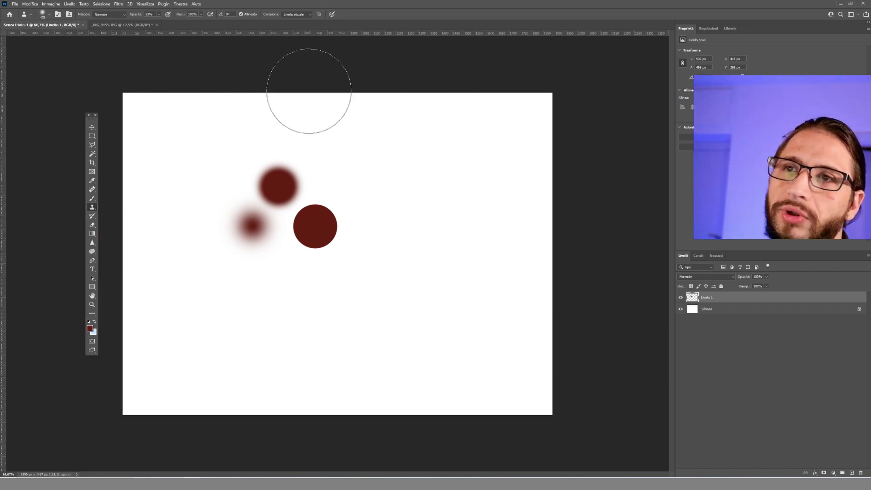
left_click(319, 226, "alt")
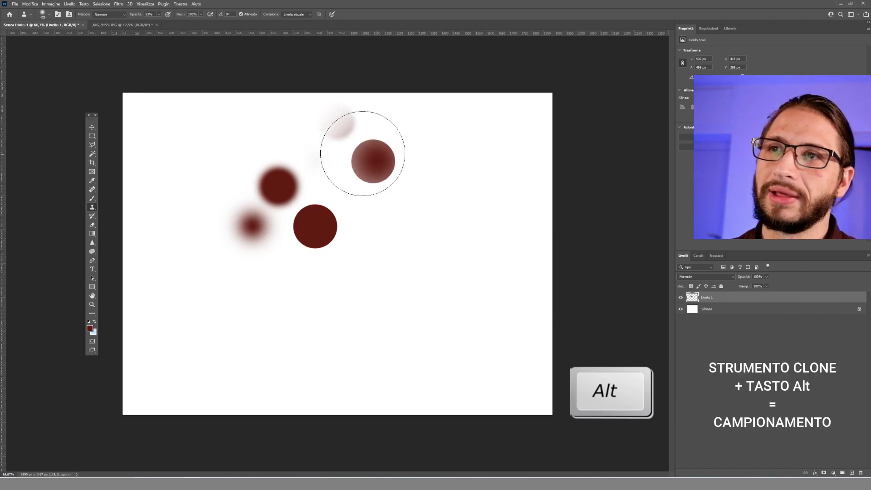
right_click(372, 187)
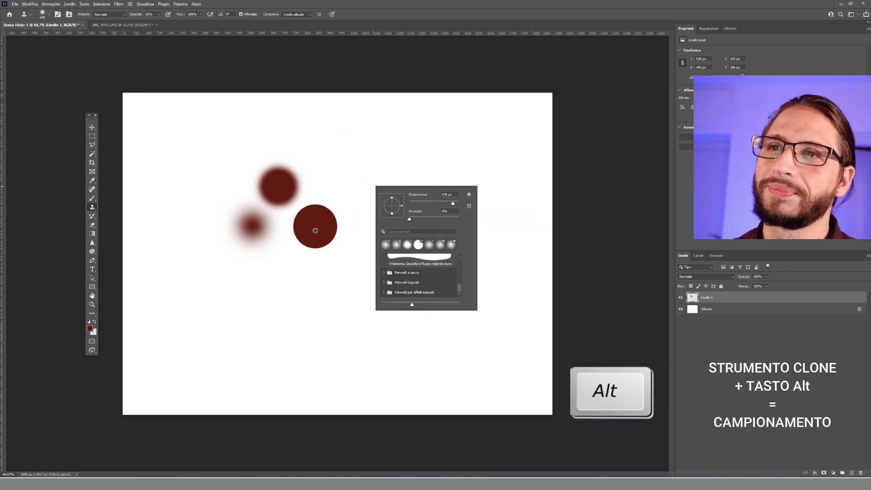
key("Escape")
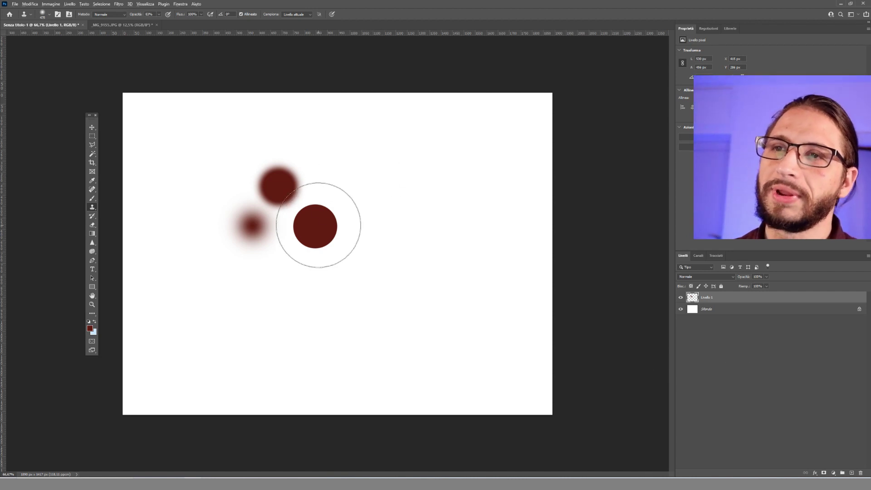
Step: Stamp several cloned copies of the dark dot to its right, then return to _MG_9155.JPG
left_click(315, 225, "alt")
left_click_drag(393, 197, 377, 154)
left_click(411, 194)
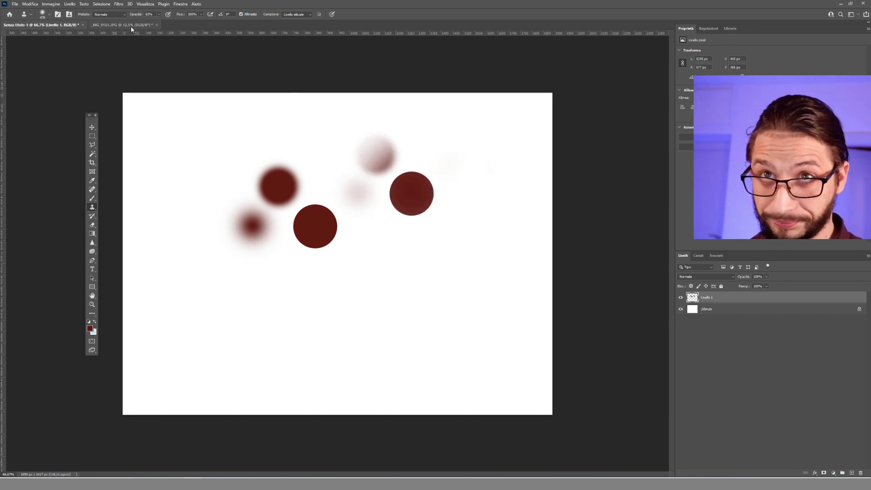
left_click(121, 25)
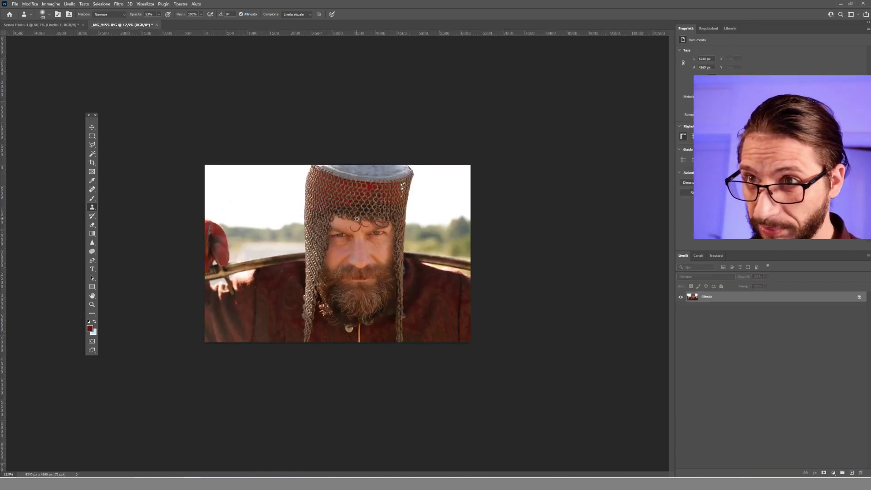
Step: Clone-paint the knight's eyes into the upper-left sky, zooming in and out to check
left_click(231, 187)
mouse_move(249, 190)
left_mouse_down()
mouse_move(268, 195)
mouse_move(233, 177)
left_mouse_up()
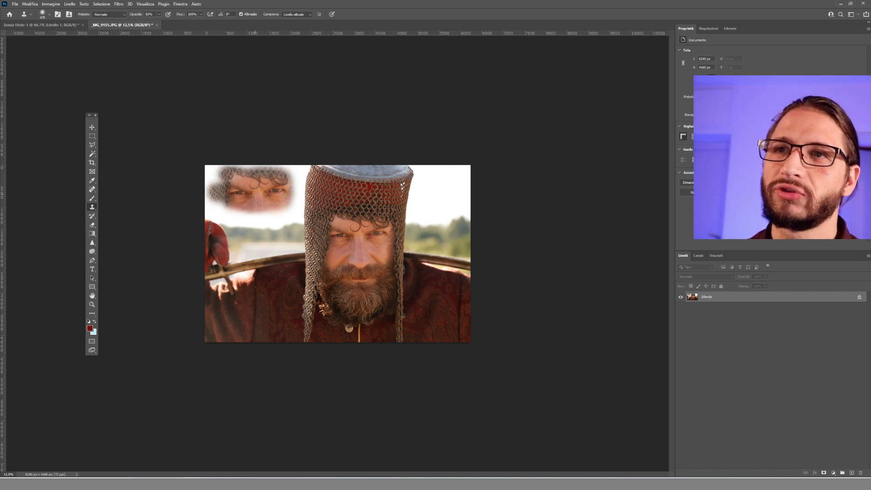
key("ctrl+plus")
key("ctrl+plus")
key("ctrl+minus")
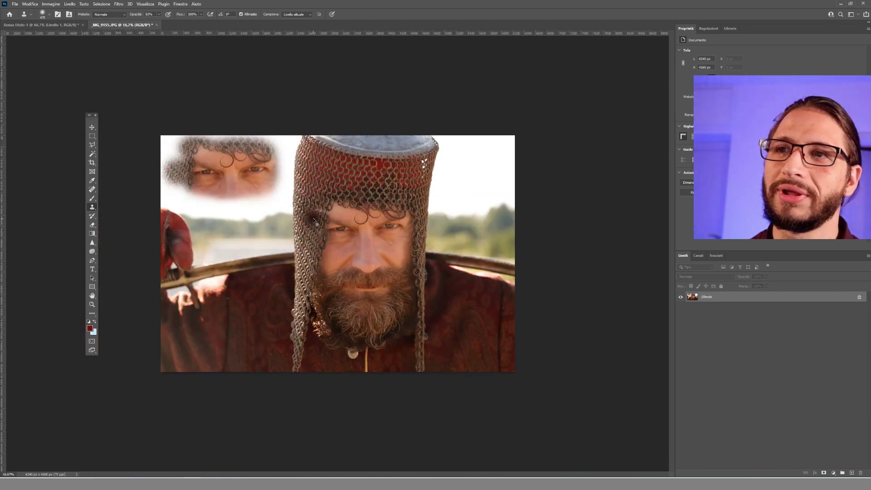
key("ctrl+plus")
key("ctrl+minus")
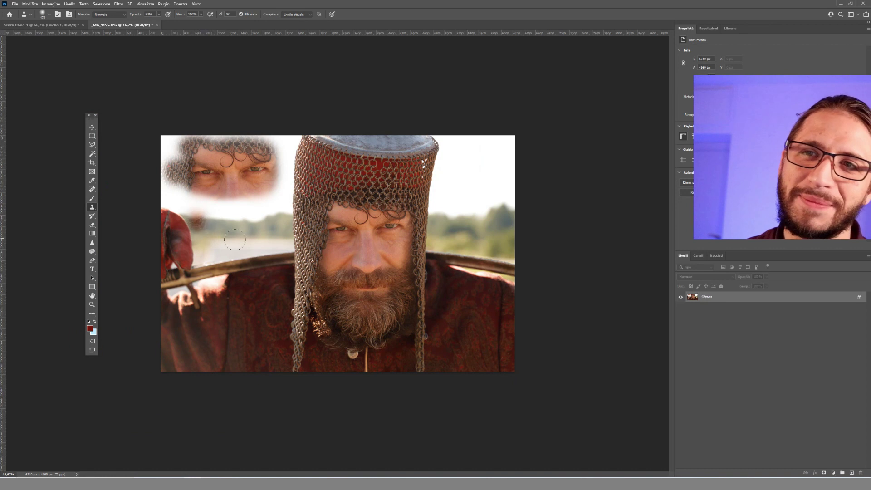
Step: Extend the cloned face patch and paint cloned texture onto the chainmail hood
left_click_drag(188, 160, 202, 154)
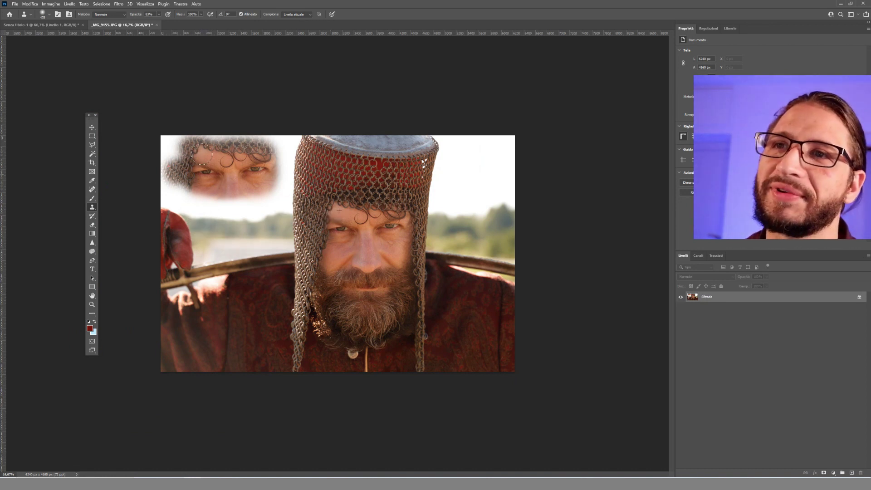
key("ctrl+plus")
scroll(263, 164, "up", 3)
left_click_drag(332, 170, 359, 180)
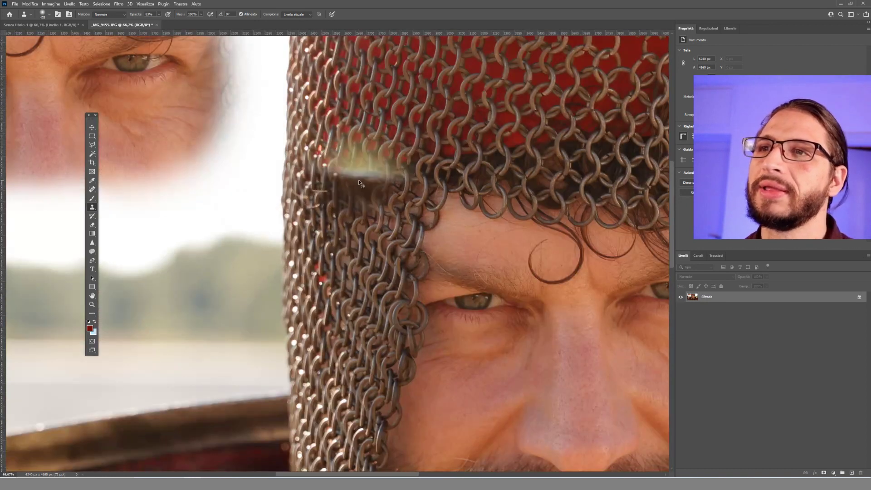
scroll(358, 180, "down", 3)
scroll(283, 179, "up", 2)
scroll(195, 159, "down", 2)
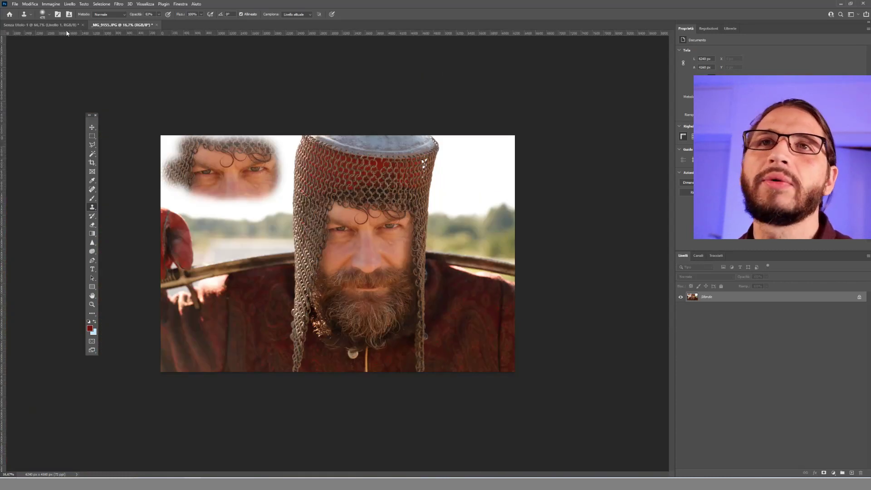
Step: Paint the cloned eye patch back to white sky with the History Brush, then return to the dot canvas
left_click(44, 225)
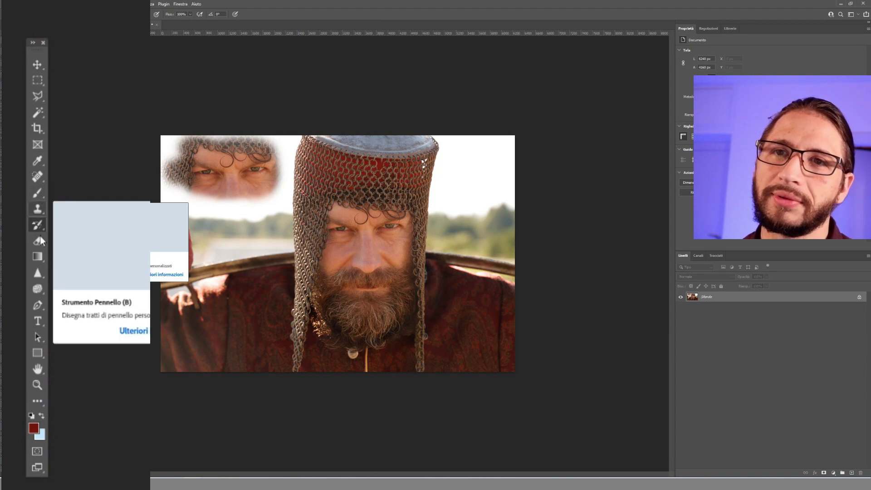
mouse_move(245, 163)
left_mouse_down()
mouse_move(279, 156)
mouse_move(274, 167)
left_mouse_up()
left_click(63, 25)
Step: Select the Eraser and set its brush size to 506 px
left_click(93, 225)
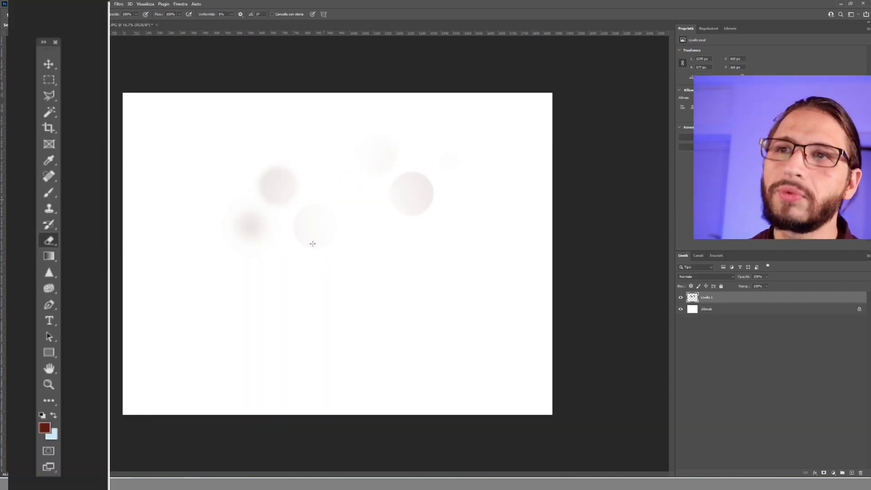
right_click(332, 202)
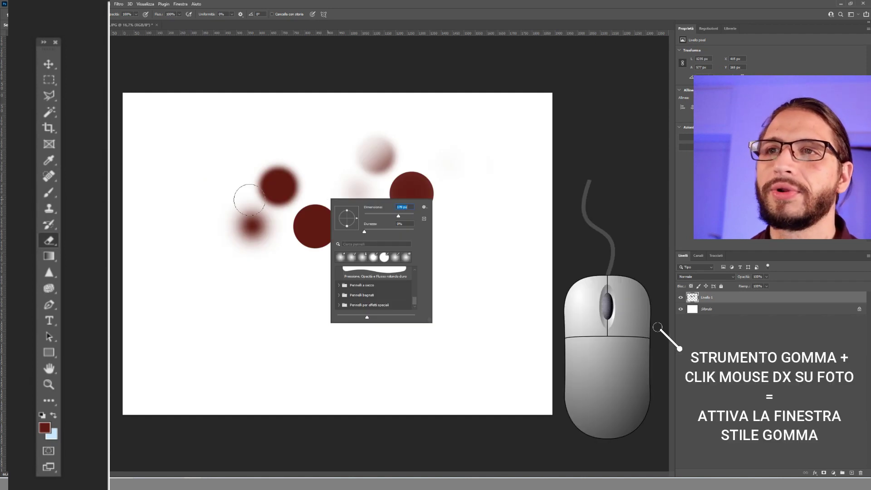
key("Return")
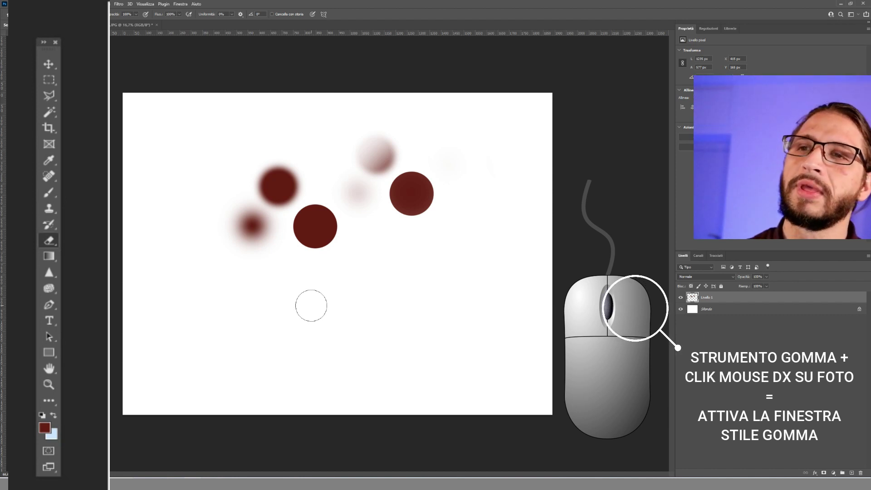
right_click(286, 298)
left_click_drag(365, 316, 364, 316)
type("506")
key("Return")
right_click(316, 244)
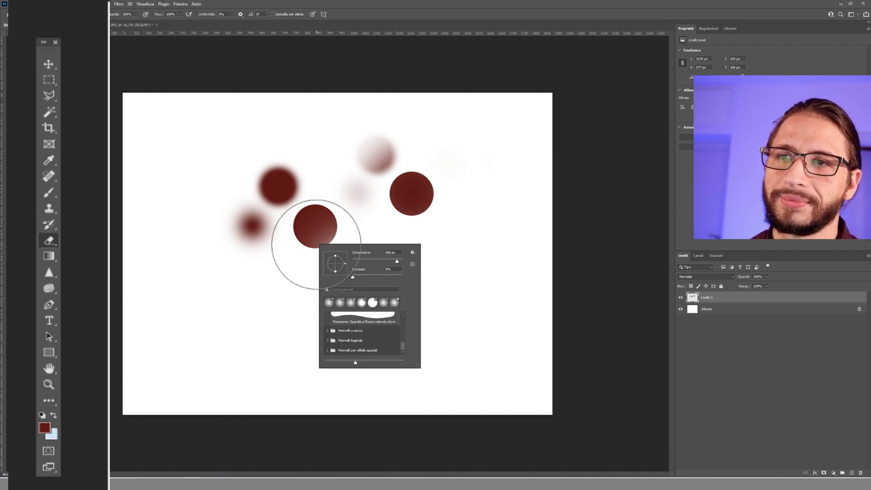
key("Escape")
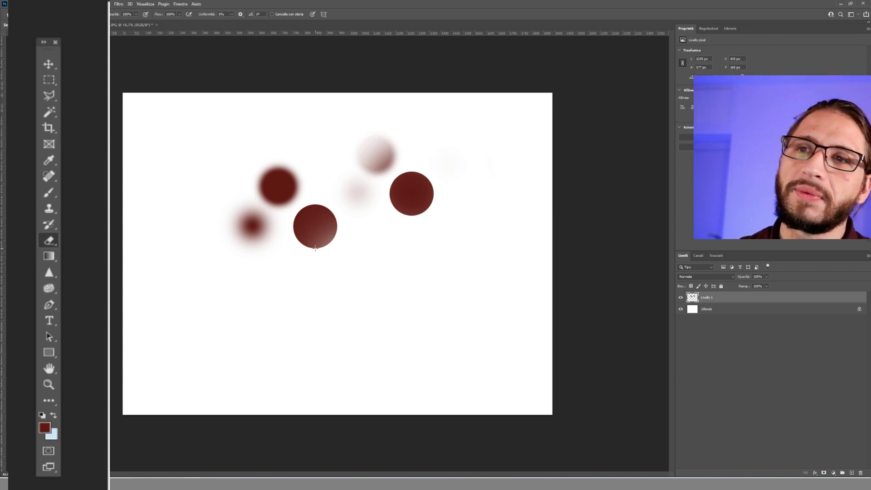
Step: Erase the large dark dot and the circles to its right, then test and undo a huge red brush dab
left_click(305, 229)
mouse_move(508, 197)
left_mouse_down()
mouse_move(411, 209)
mouse_move(374, 152)
left_mouse_up()
key("b")
right_click(371, 197)
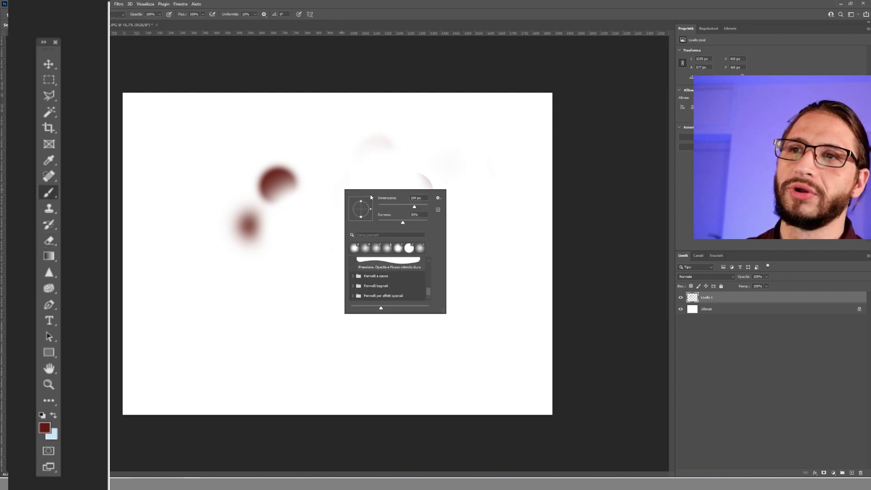
key("Return")
left_click(332, 193)
key("ctrl+z")
Step: Resize the brush, try and undo another large red dab, and enable the full-size brush cursor
right_click(356, 201)
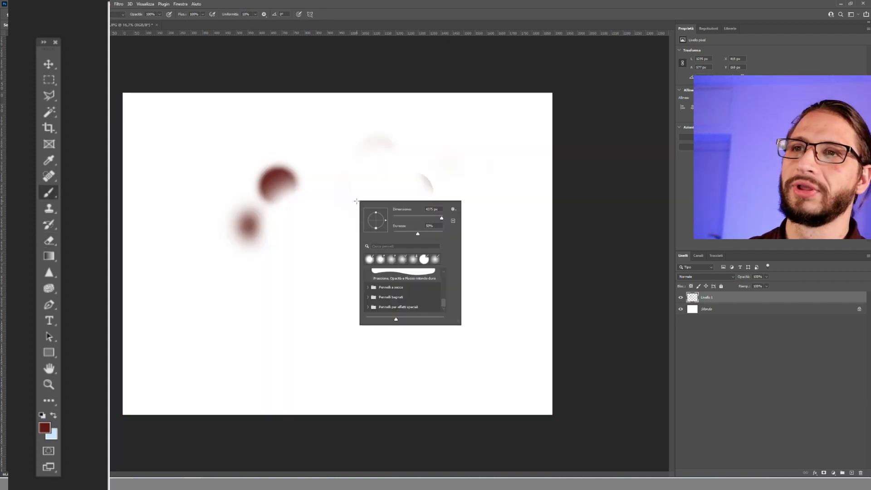
key("Return")
left_click(342, 207)
key("ctrl+z")
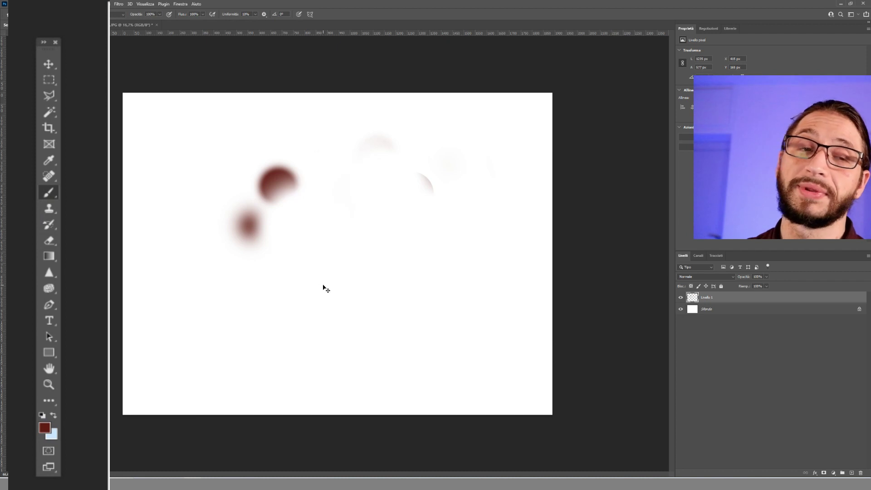
right_click(371, 246)
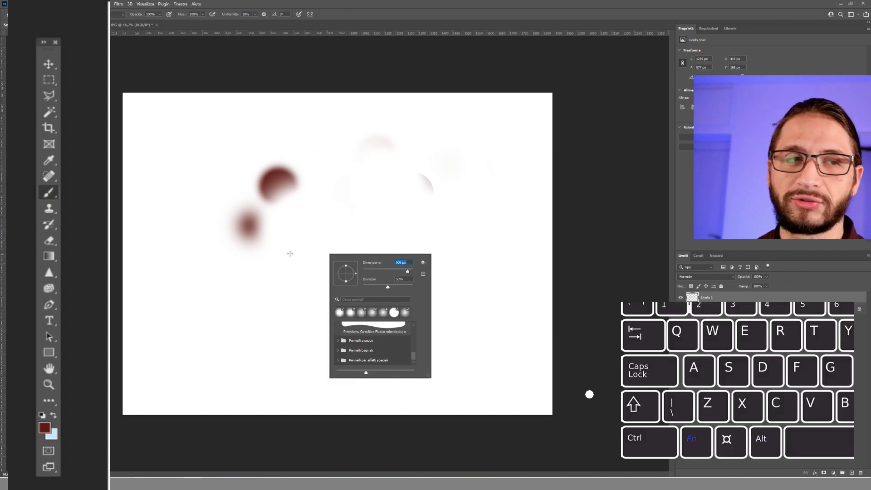
key("Caps_Lock")
key("Return")
Step: Paint two large soft dark-red dabs at different brush sizes
left_click(288, 253)
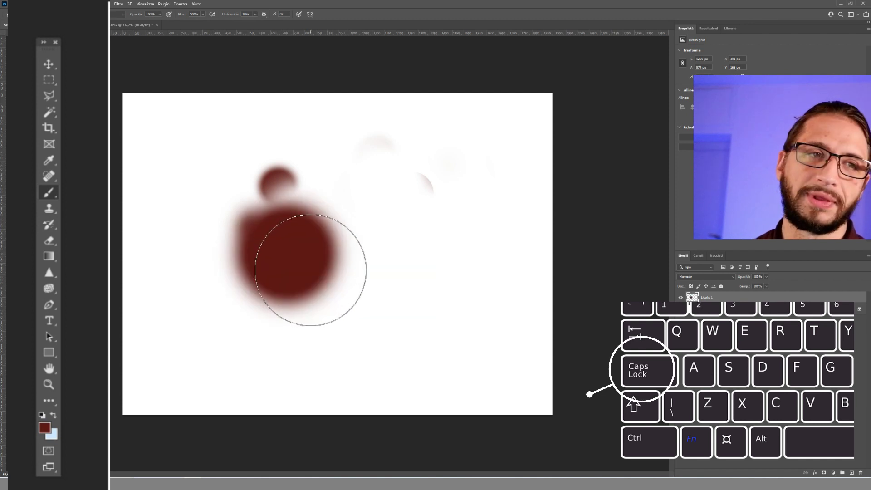
right_click(379, 225)
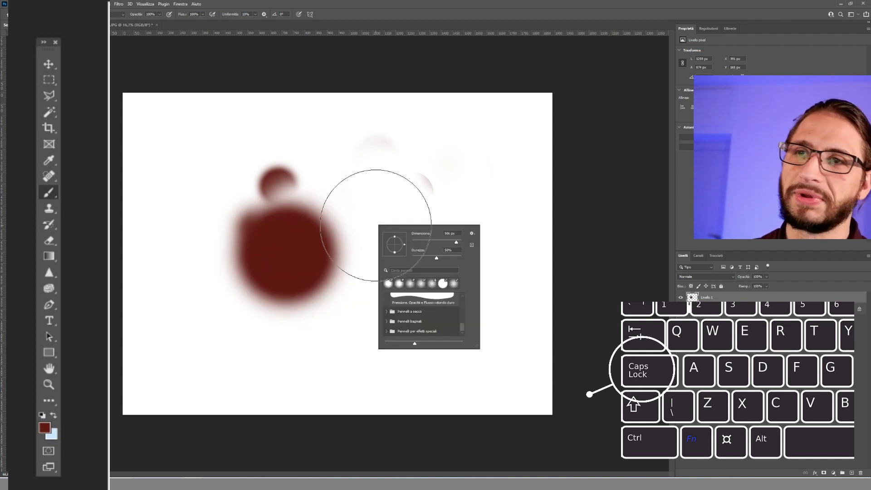
key("Return")
left_click(361, 181)
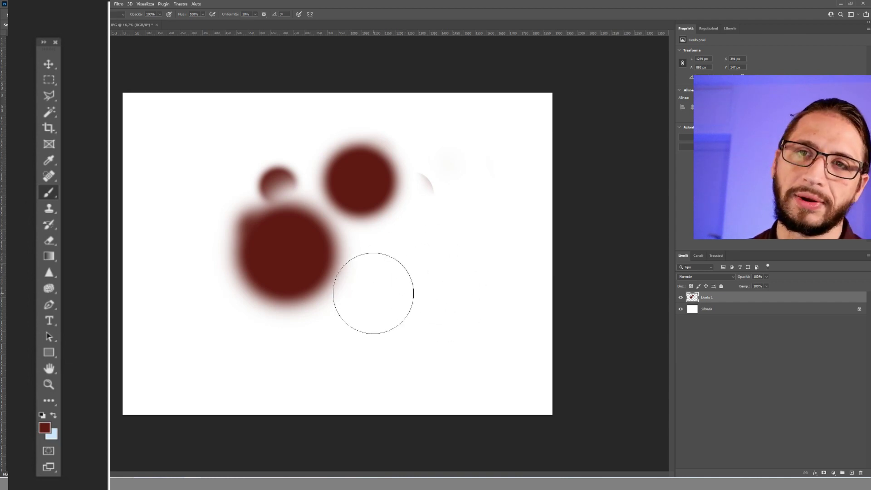
Step: Erase the painted red circles and drag a diagonal dark-red-to-white gradient across the canvas
left_click(51, 241)
left_click_drag(281, 259, 446, 163)
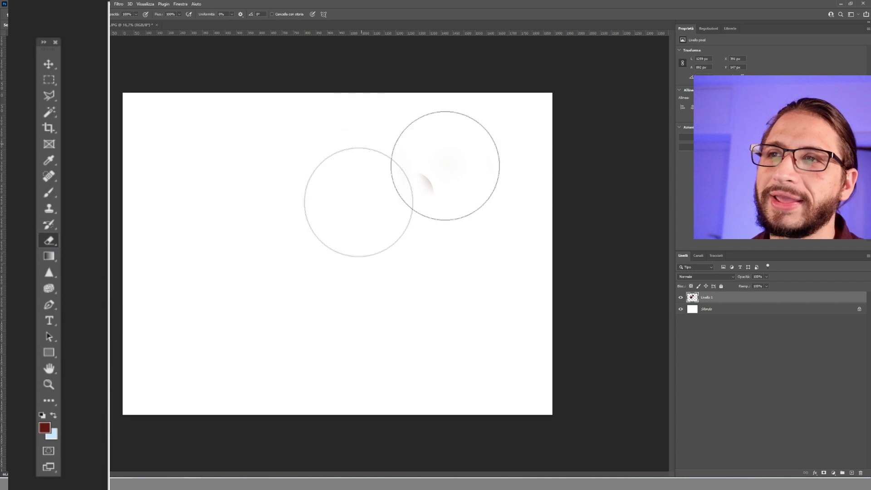
left_click(46, 255)
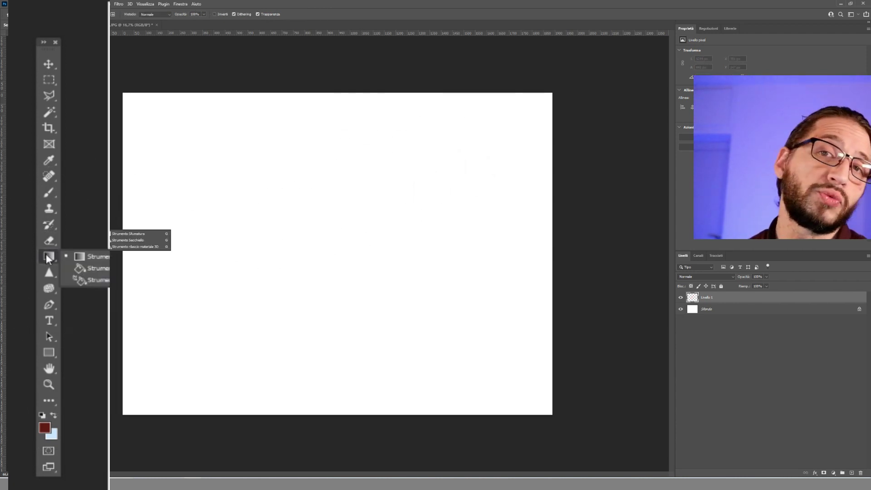
left_click_drag(156, 94, 375, 272)
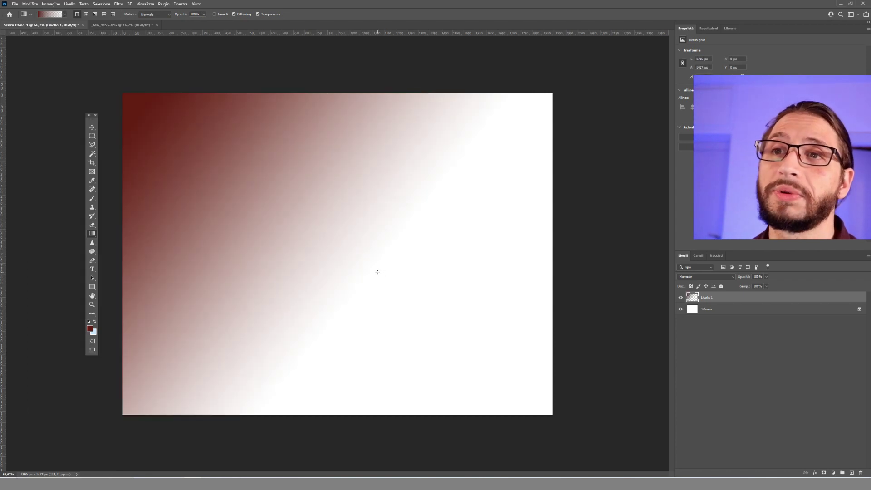
Step: Try and undo a second gradient direction, then toggle the Sfondo layer's visibility off and on
left_click_drag(278, 179, 400, 278)
key("ctrl+z")
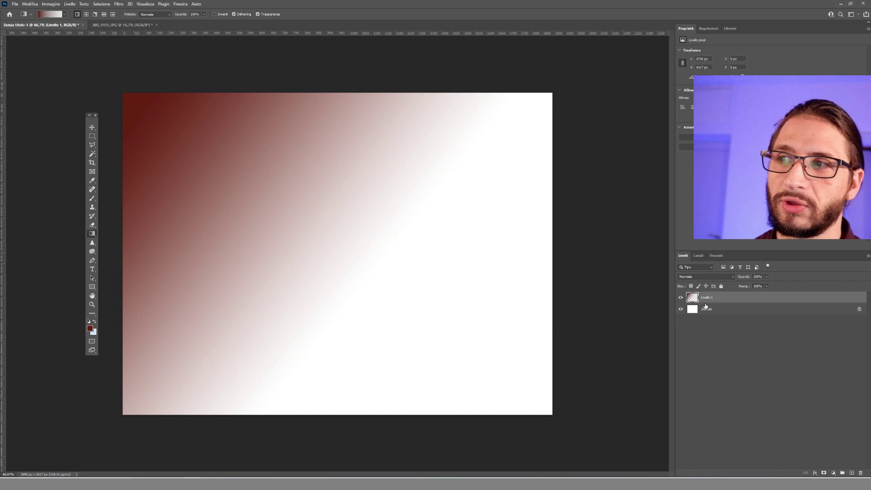
left_click(680, 309)
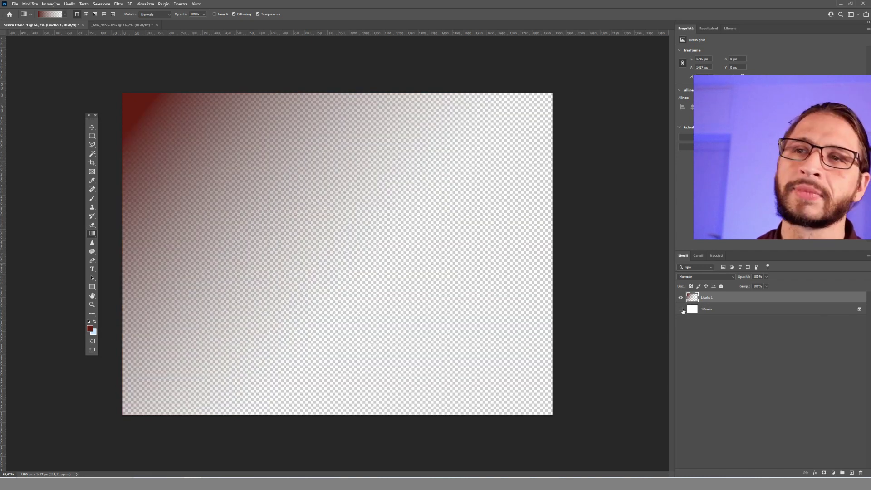
left_click(681, 310)
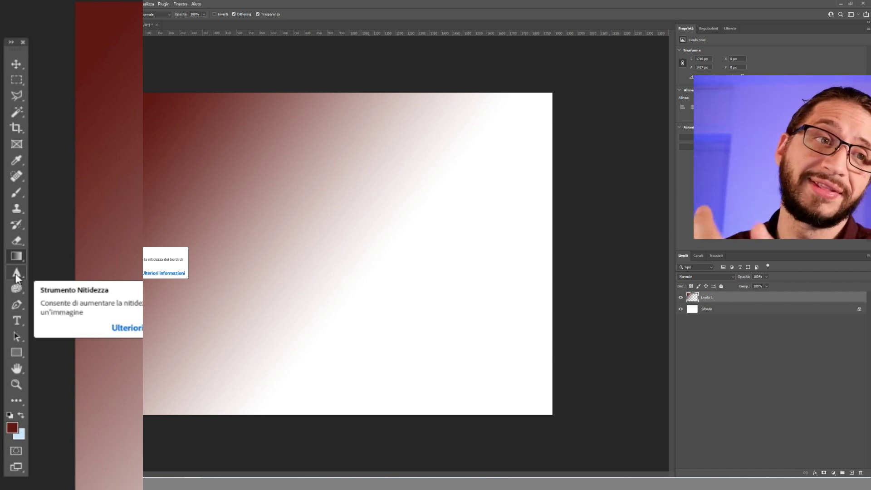
left_click(16, 275)
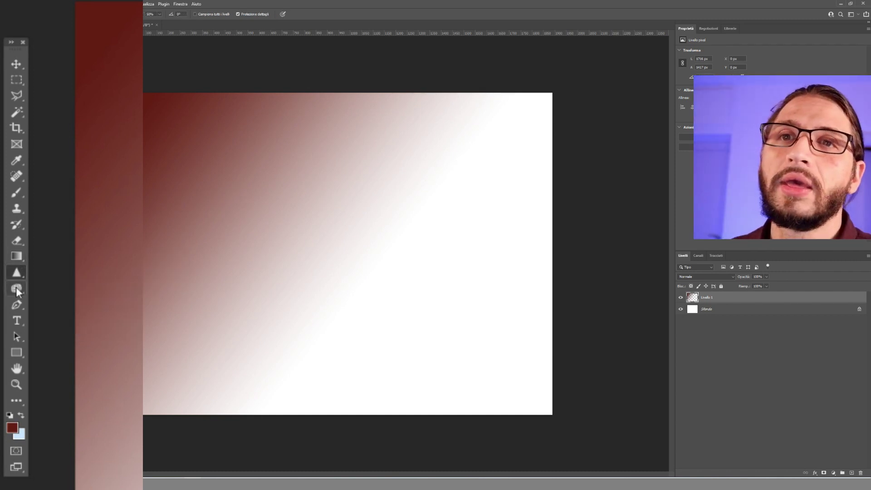
Step: Choose the Sponge tool and set its Metodo to Satura
left_click(15, 287)
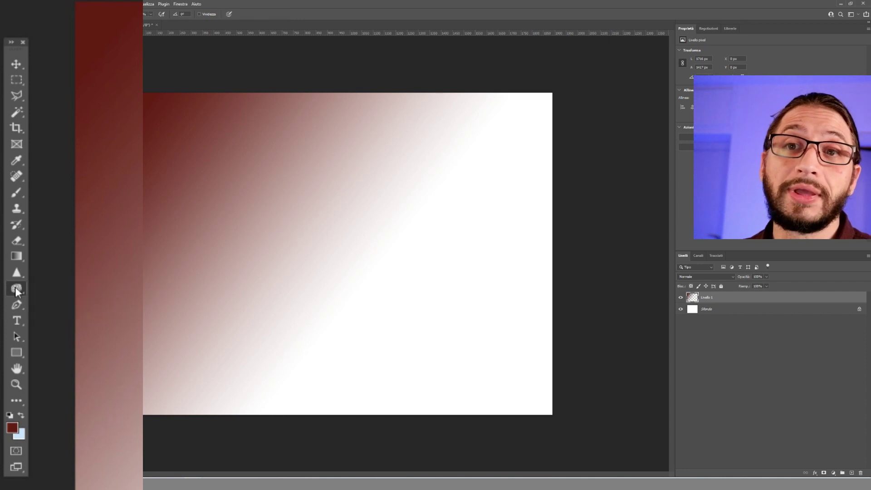
right_click(15, 287)
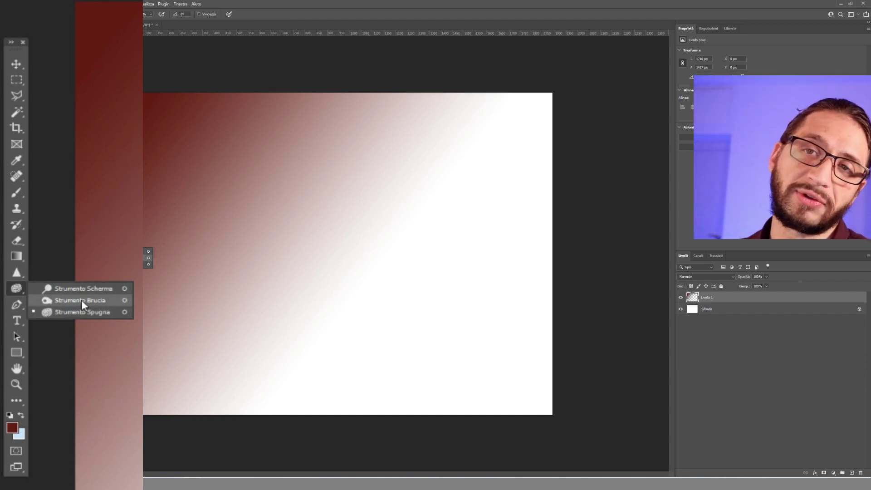
left_click(90, 312)
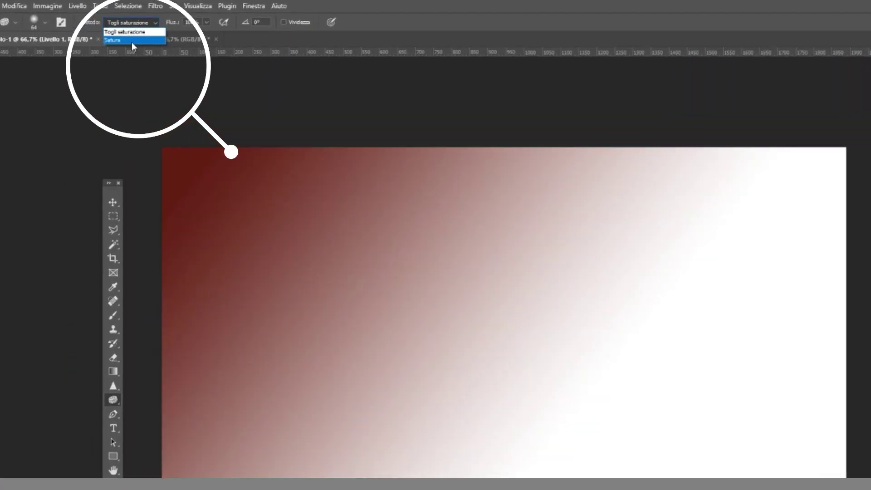
left_click(132, 40)
Step: Switch to the Dodge tool with Intervallo Ombre and bring the _MG_9155.JPG portrait forward
right_click(113, 401)
left_click(149, 400)
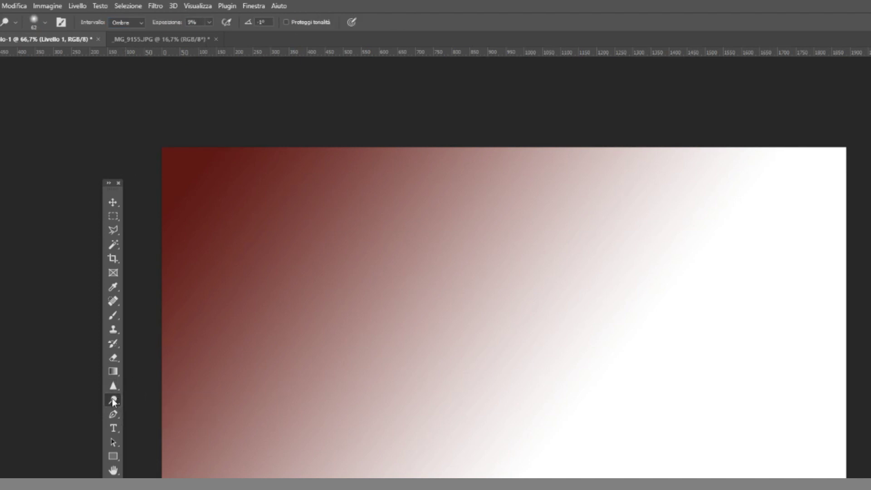
right_click(113, 399)
left_click(152, 400)
left_click(123, 23)
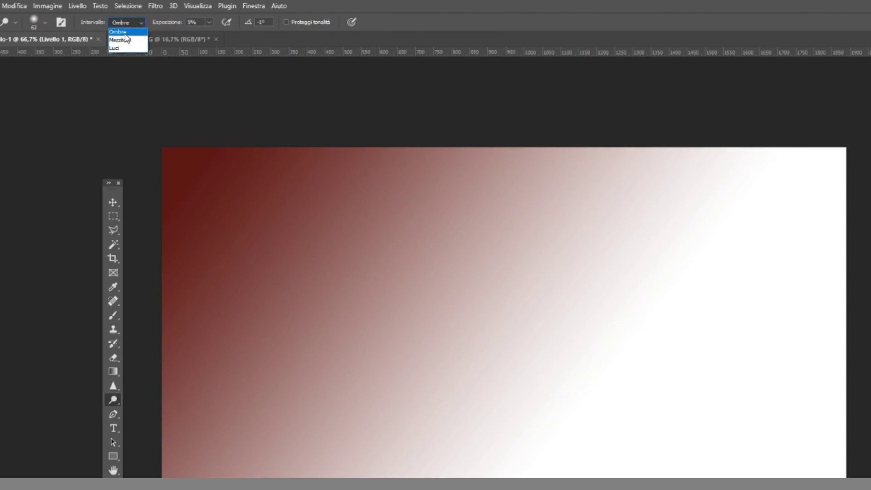
left_click(132, 31)
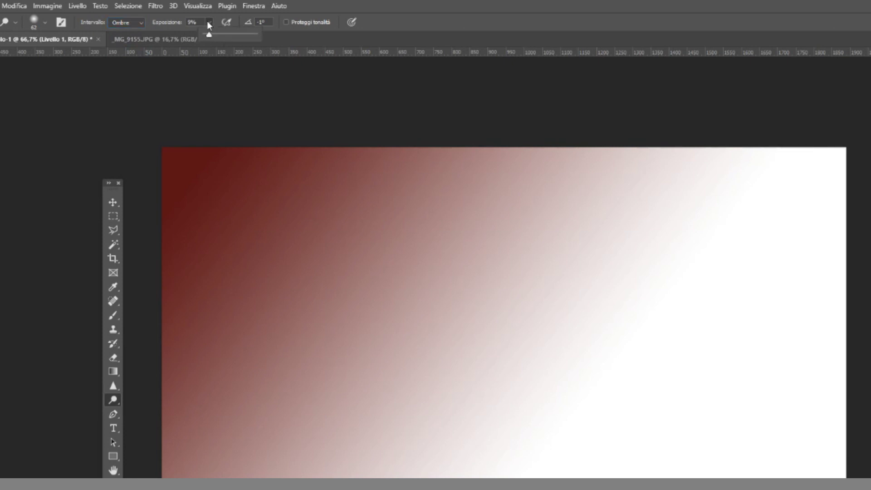
left_click(134, 40)
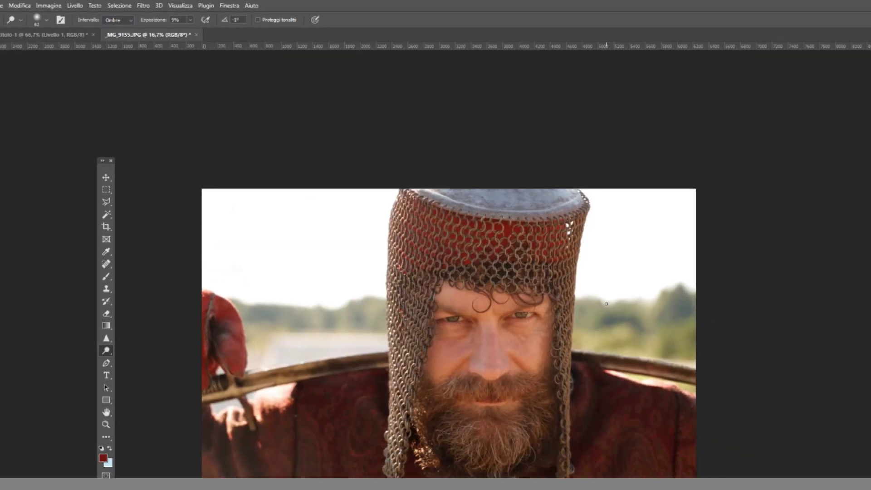
Step: Zoom the portrait to 33.3% and set the Dodge range to Mezzitoni
key("ctrl+plus")
right_click(489, 236)
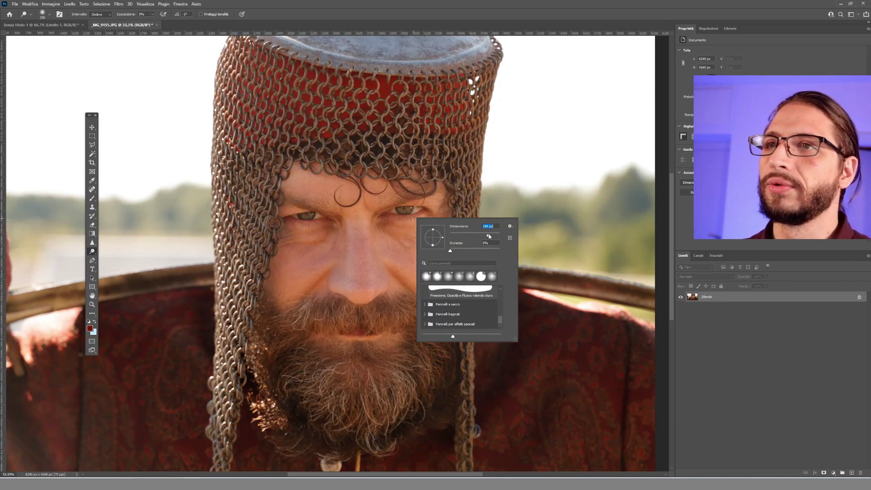
key("Return")
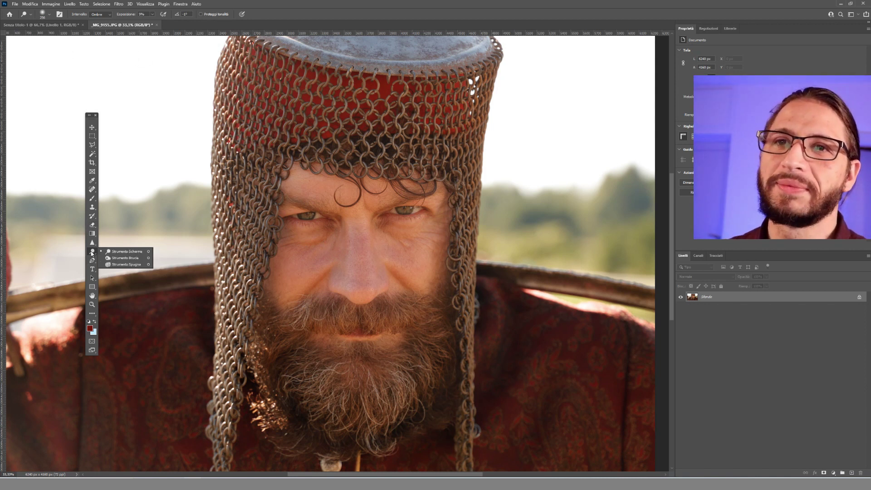
scroll(303, 215, "up", 5)
scroll(331, 194, "down", 3)
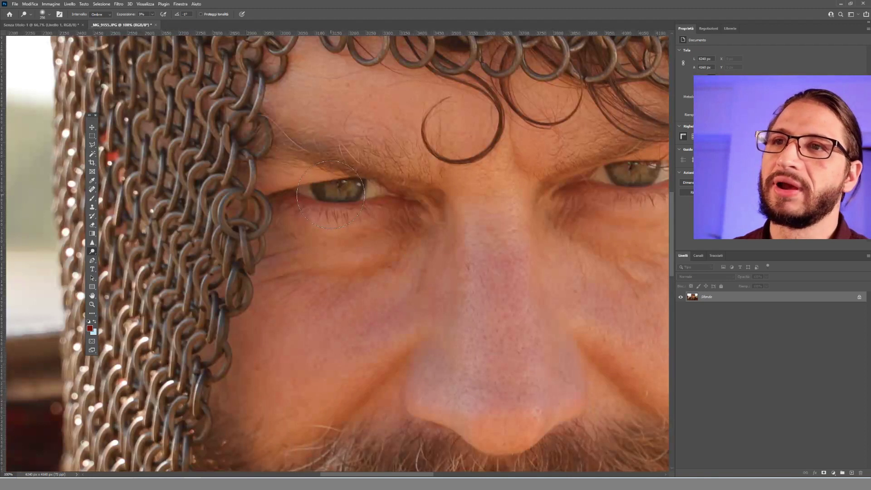
left_click(103, 18)
left_click(103, 25)
Step: Shrink the dodge brush to about 131 px and brighten the whites of the eyes
right_click(323, 162)
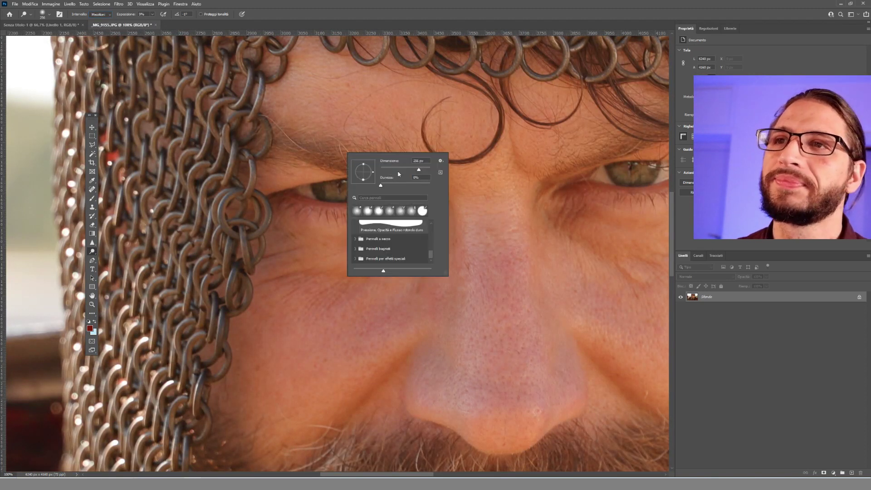
left_click_drag(382, 175, 402, 167)
key("Return")
left_click_drag(331, 191, 380, 191)
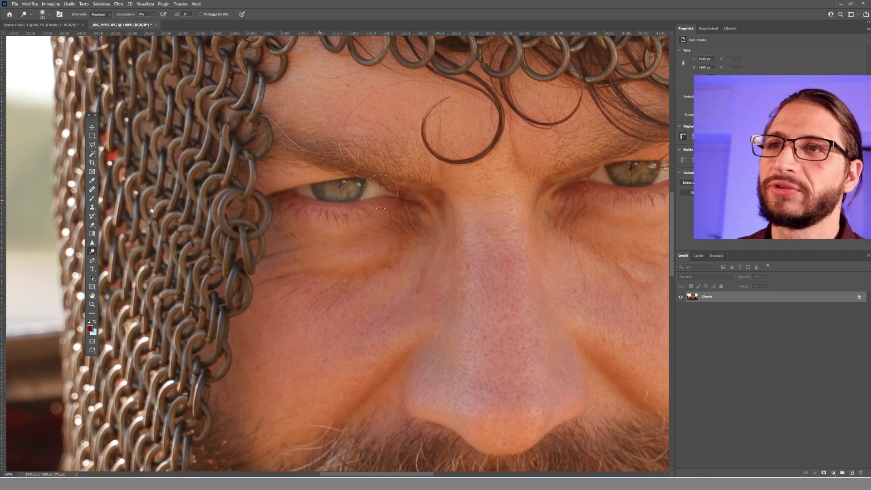
scroll(508, 181, "down", 3)
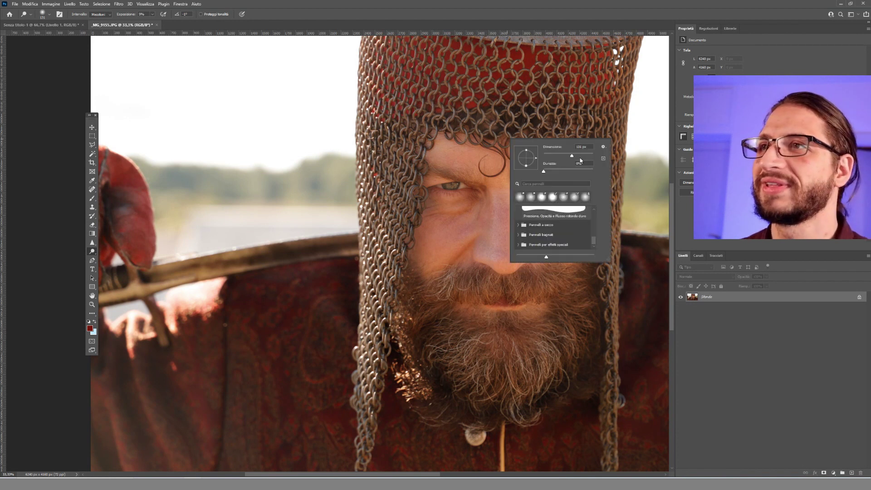
key("Return")
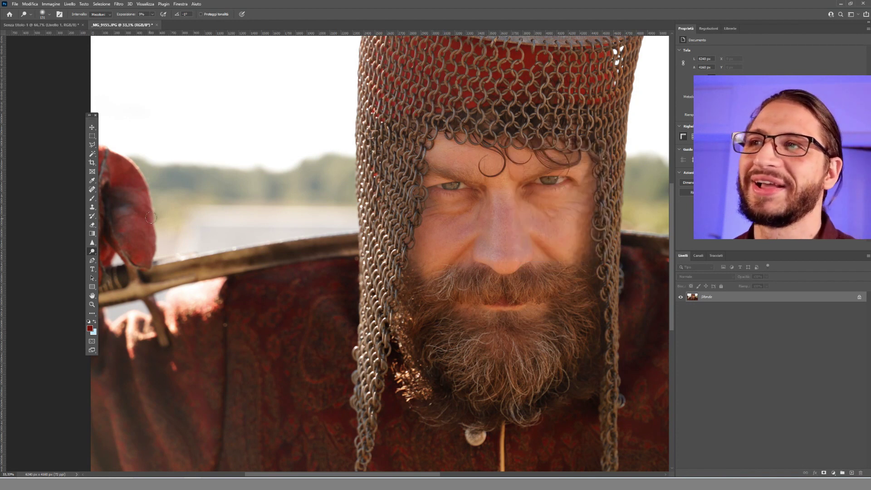
Step: Darken the skin from forehead to eye corner with the Burn tool limited to midtones
right_click(92, 253)
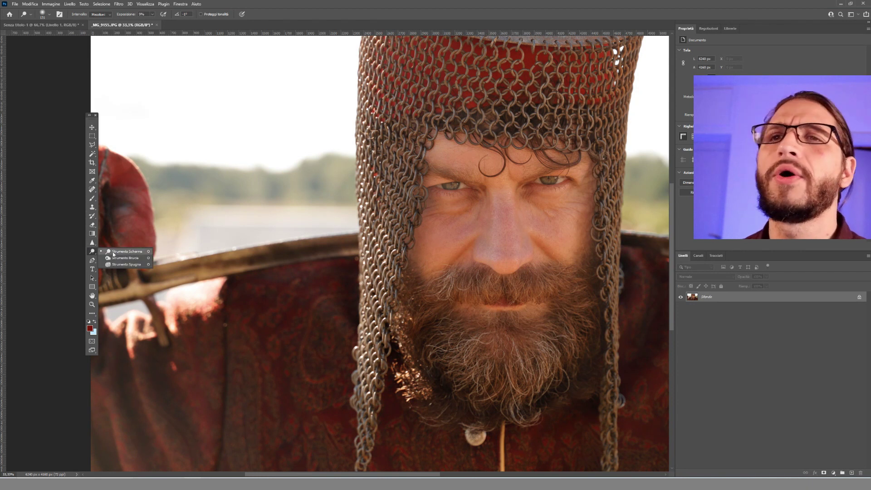
left_click(118, 258)
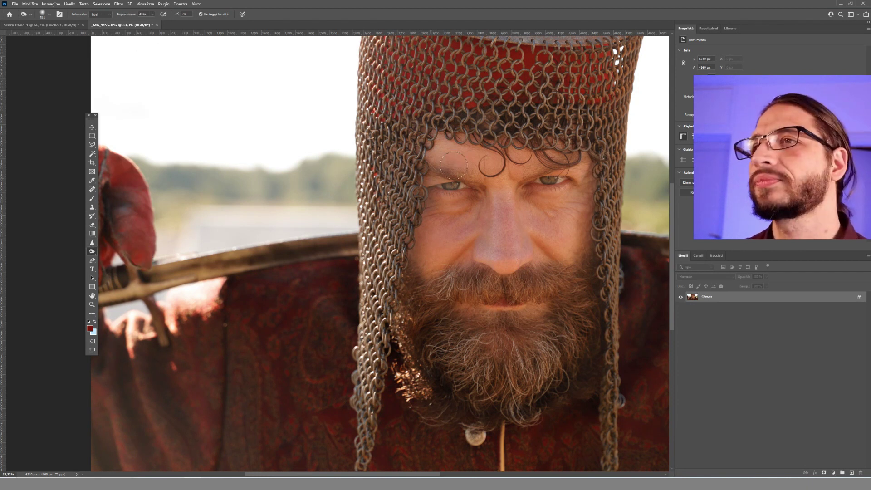
left_click_drag(453, 165, 413, 203)
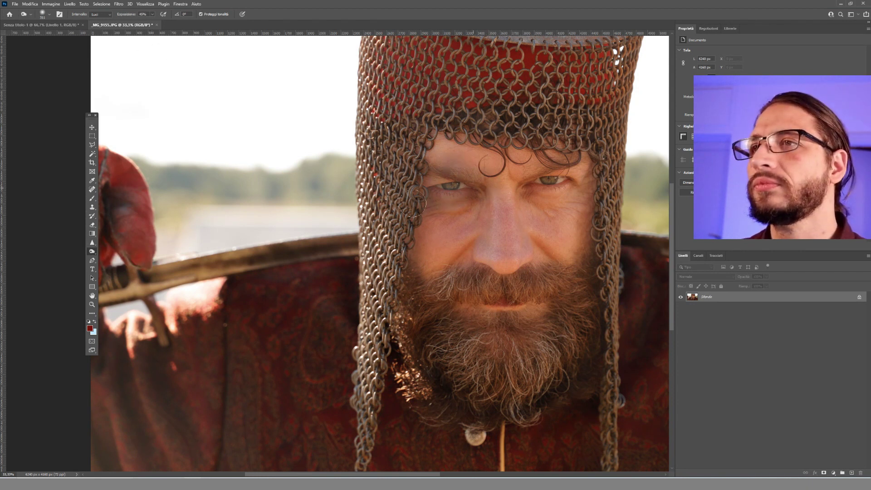
left_click(105, 14)
left_click(97, 26)
left_click_drag(436, 109, 403, 193)
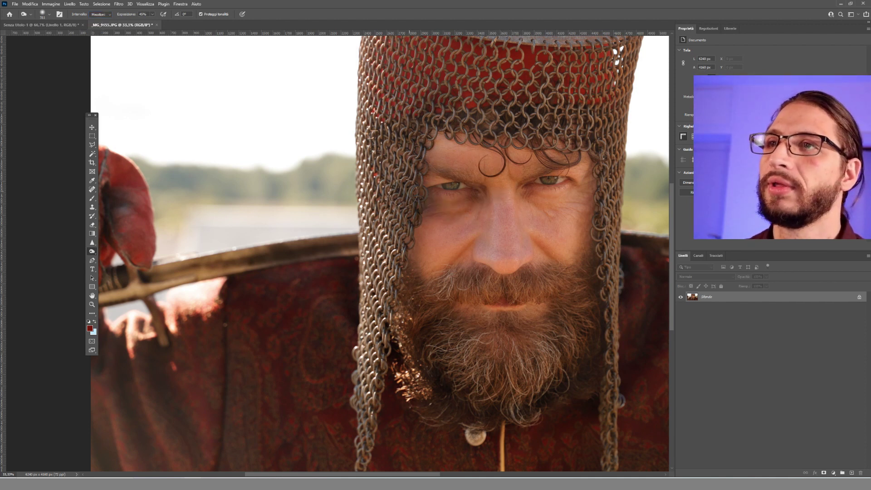
Step: Zoom in and saturate the skin along the eye outline
scroll(448, 159, "up", 3)
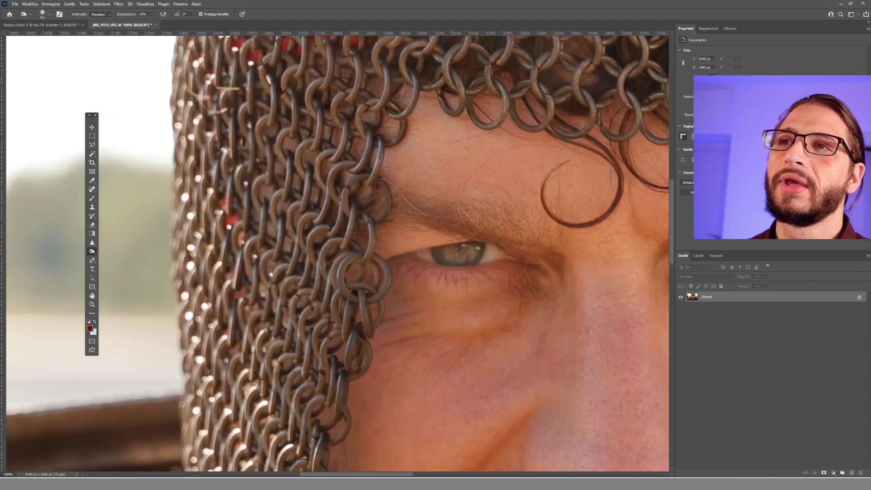
right_click(539, 238)
key("Return")
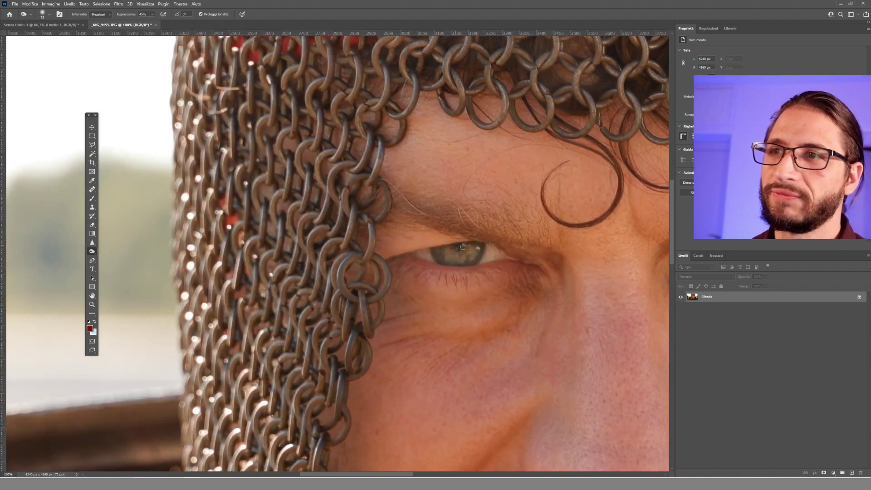
scroll(480, 253, "up", 3)
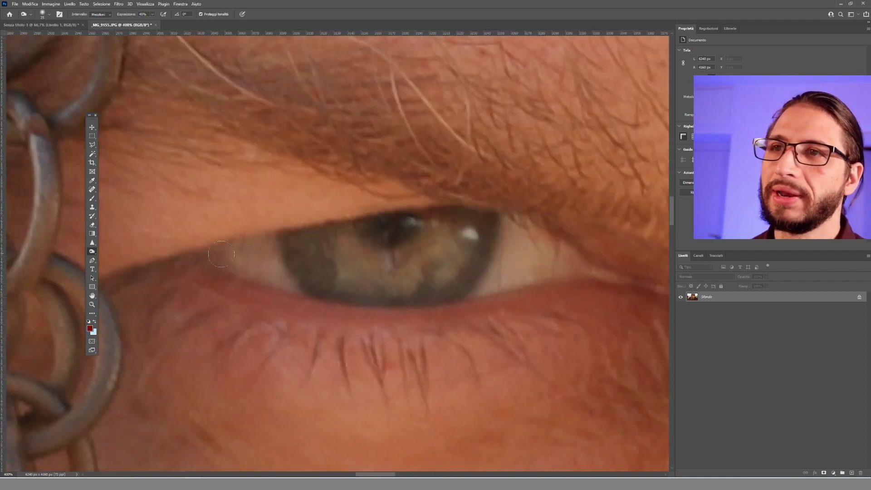
left_click_drag(222, 254, 223, 251)
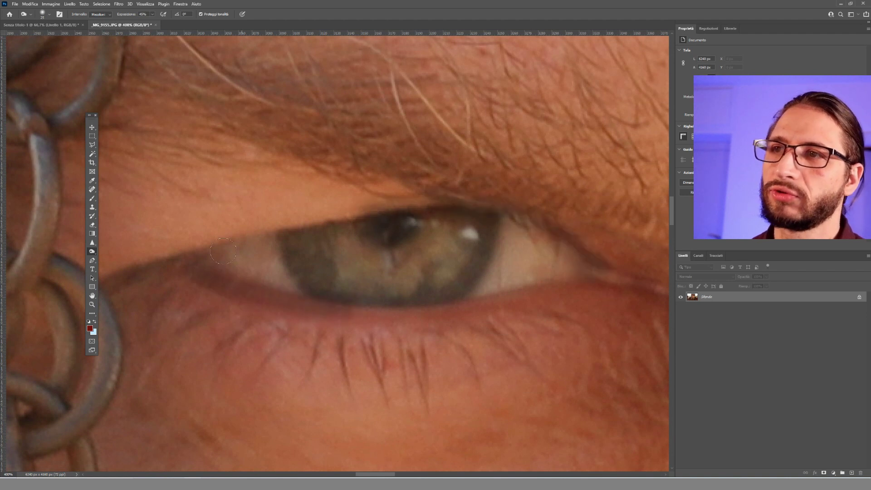
scroll(408, 235, "down", 3)
scroll(427, 222, "down", 3)
Step: Adjust the brush size again, then fit the whole portrait in the window
right_click(513, 223)
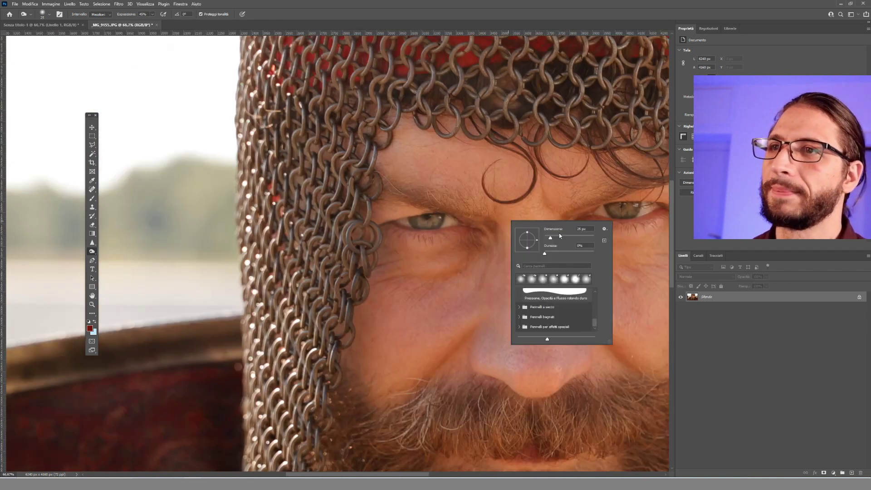
key("Return")
scroll(440, 223, "up", 5)
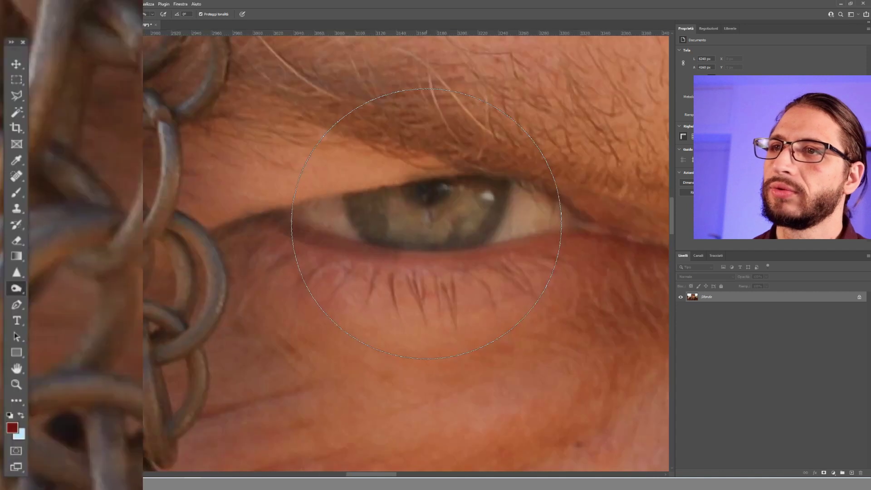
right_click(520, 220)
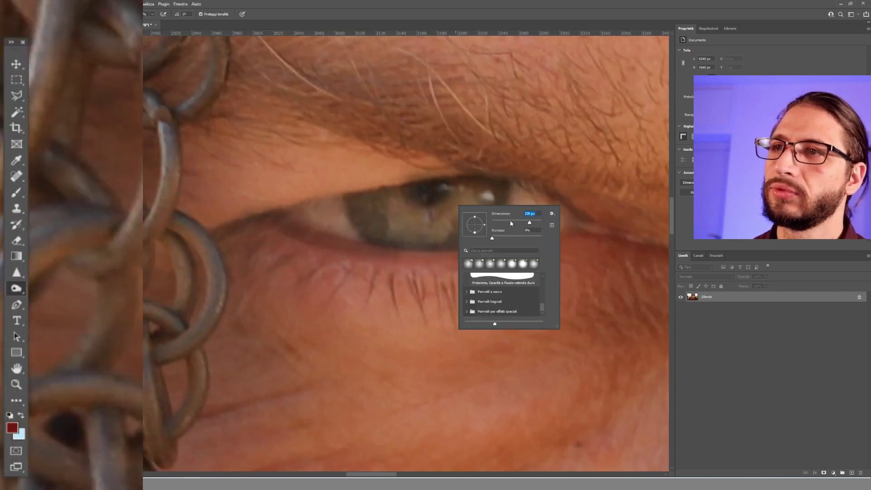
key("Return")
scroll(534, 224, "down", 10)
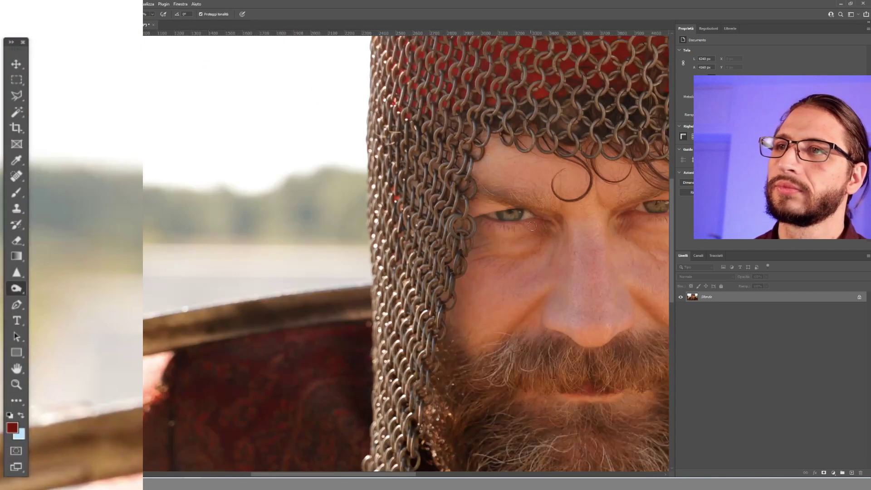
scroll(337, 240, "up", 6)
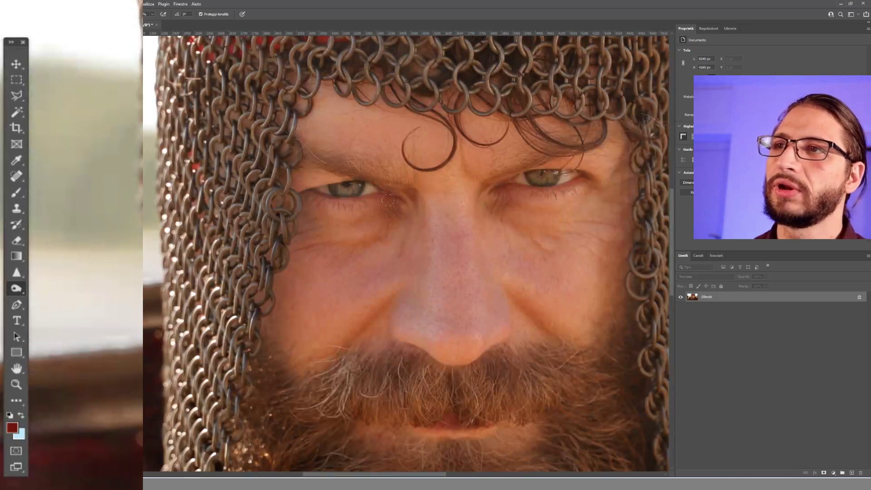
scroll(549, 156, "up", 3)
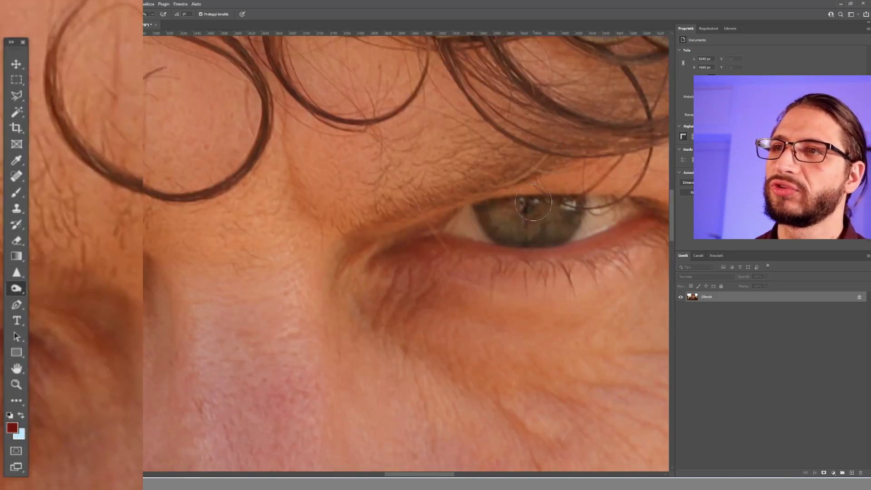
key("ctrl+0")
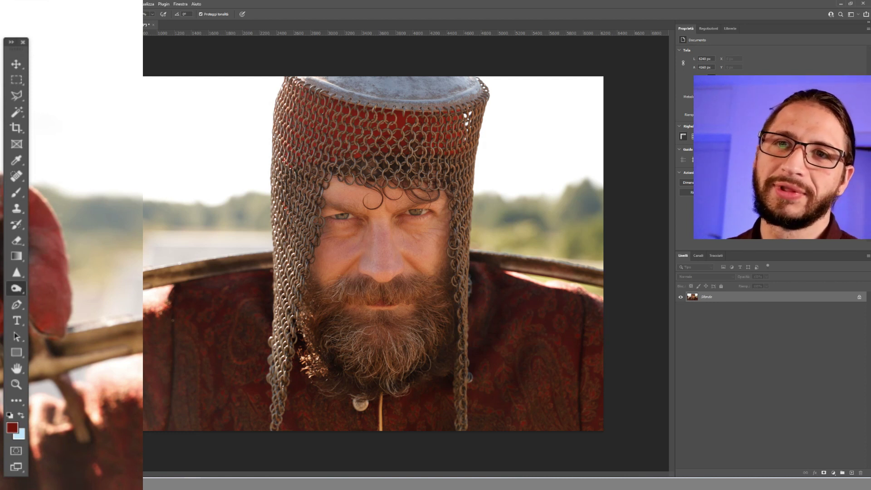
Step: With the Pen tool, lay curved anchor points from the knight's eye toward his left shoulder
left_click(17, 306)
left_click_drag(177, 286, 373, 222)
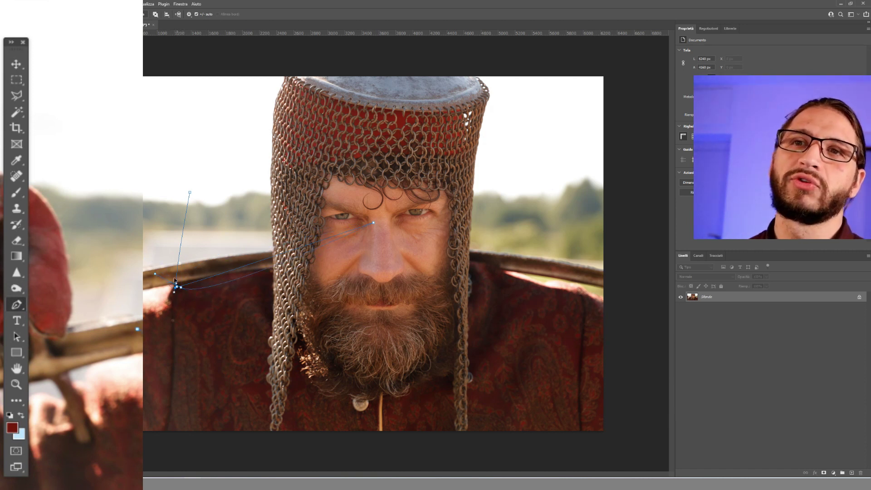
left_click(160, 314)
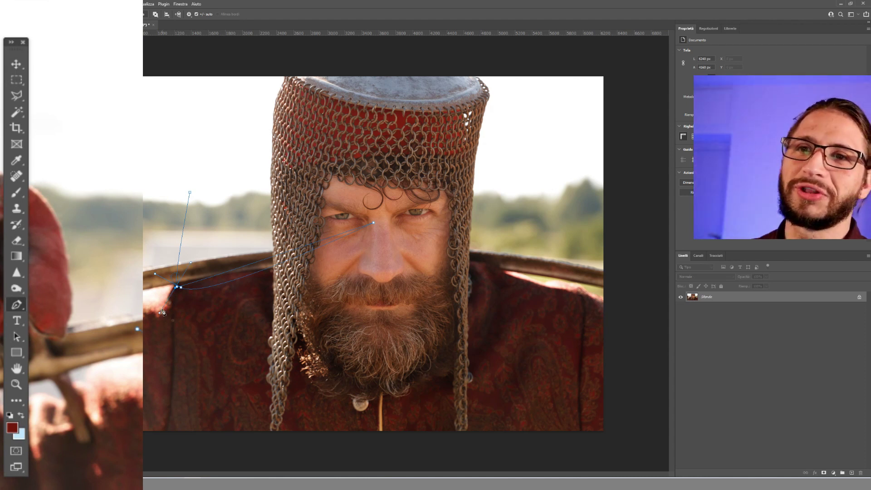
left_click_drag(202, 291, 186, 288)
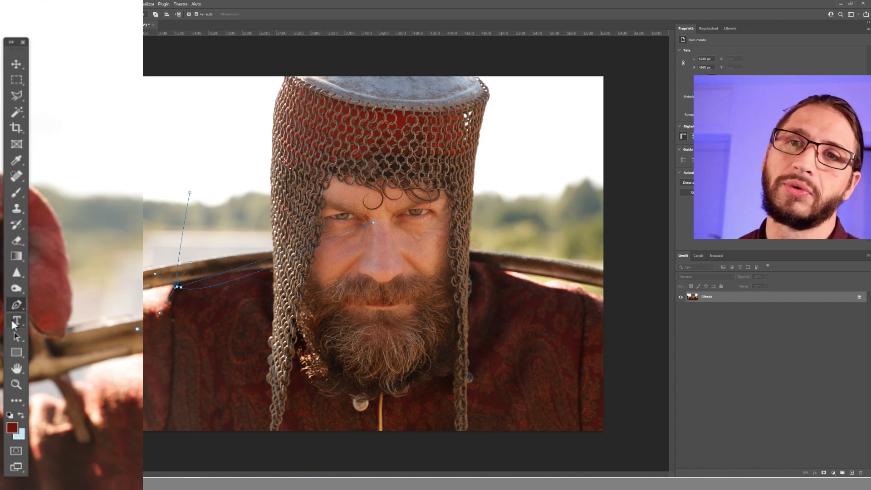
left_click(92, 269)
Step: Drag a top-left text box and fill it with 79 pt dark red Lorem ipsum text
left_click_drag(150, 102, 340, 153)
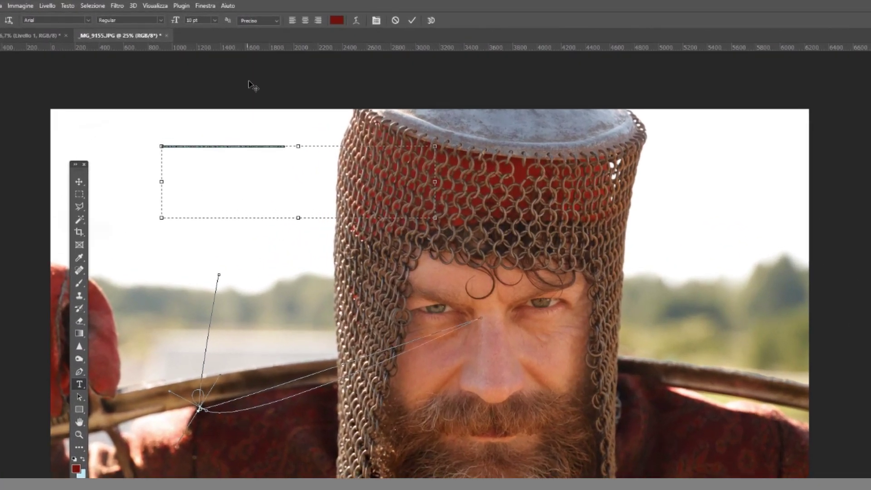
scroll(204, 20, "up", 10)
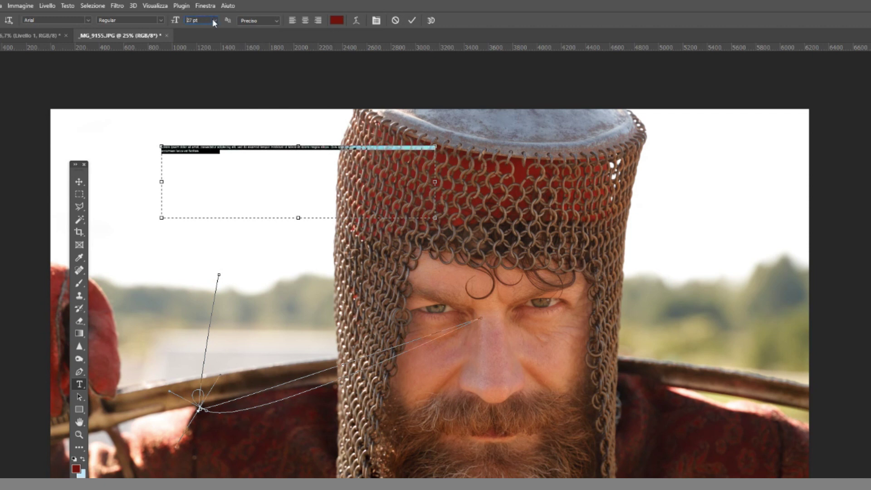
scroll(211, 21, "up", 3)
scroll(208, 24, "up", 3)
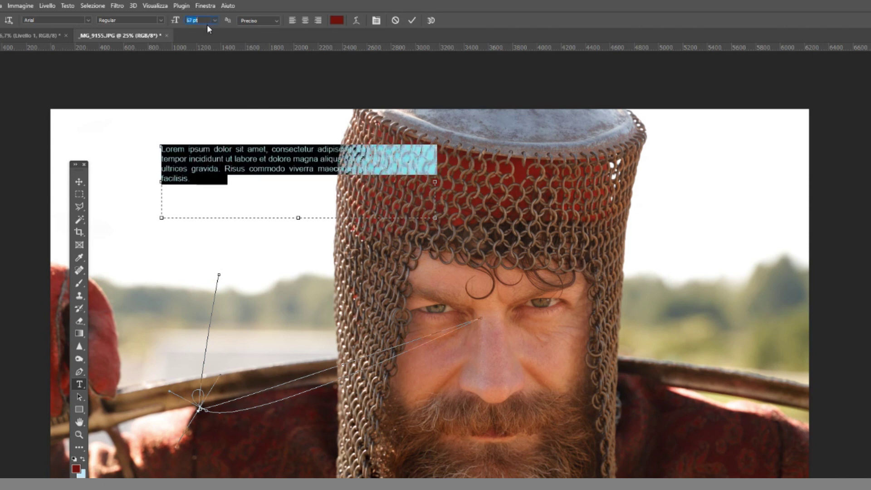
scroll(207, 25, "up", 3)
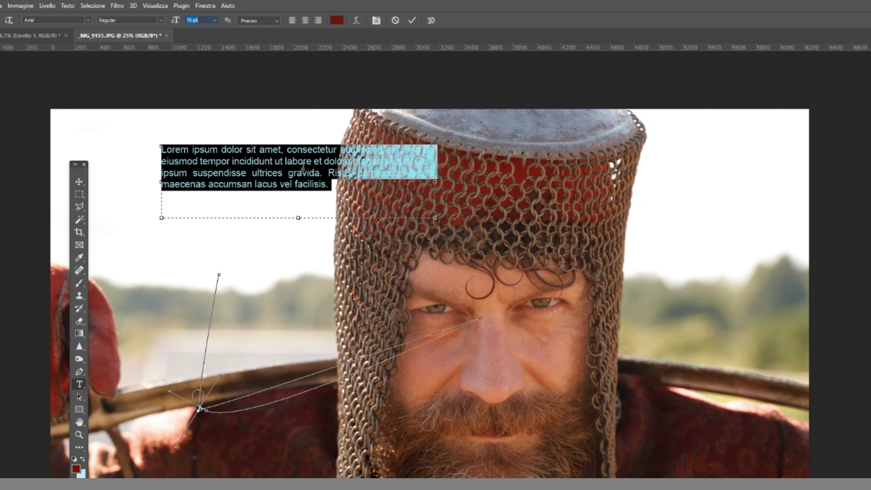
left_click(328, 173)
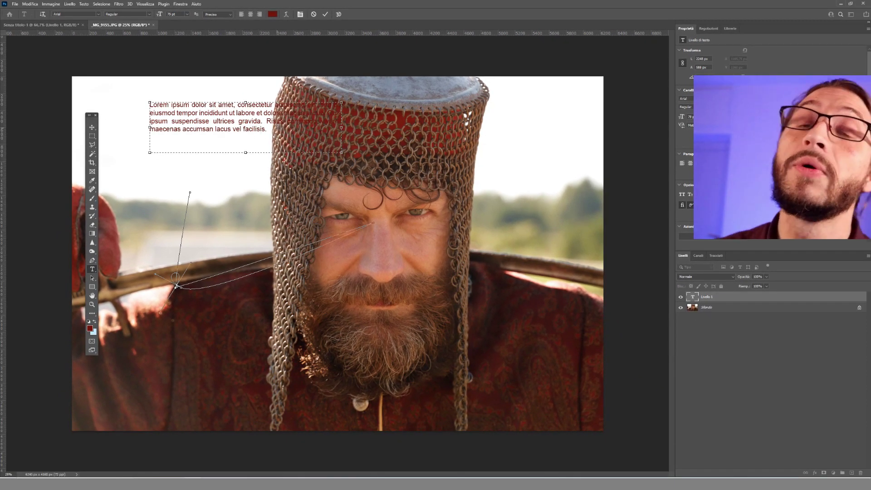
key("ctrl+a")
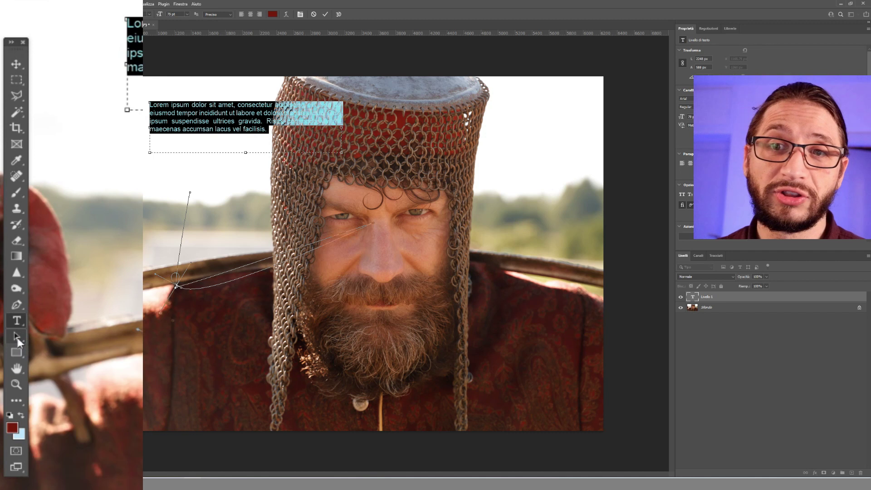
left_click(18, 341)
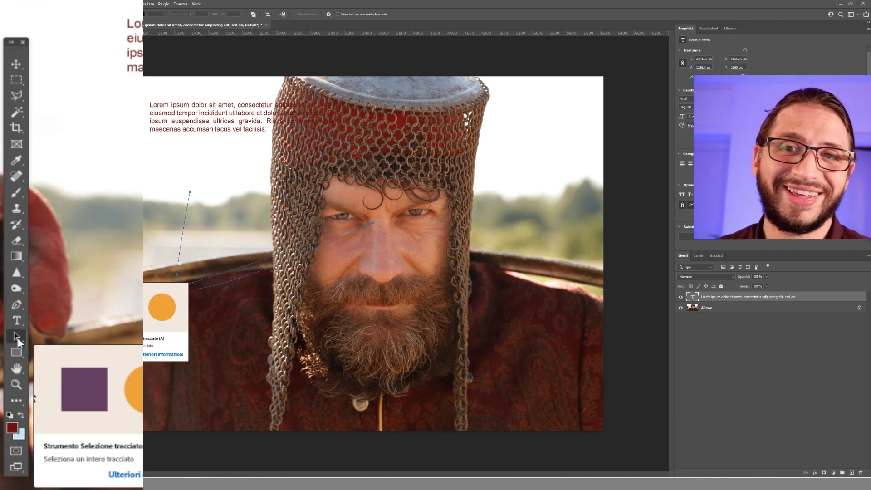
Step: Nudge the curved path upward and move the lorem ipsum text block into the photo's top-left corner
left_click(182, 285)
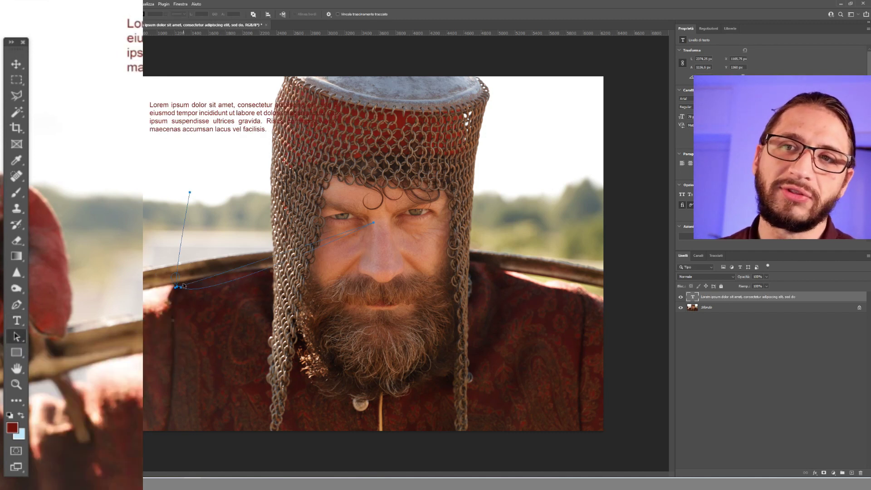
mouse_move(180, 290)
left_mouse_down()
mouse_move(176, 276)
mouse_move(182, 283)
left_mouse_up()
left_click(16, 64)
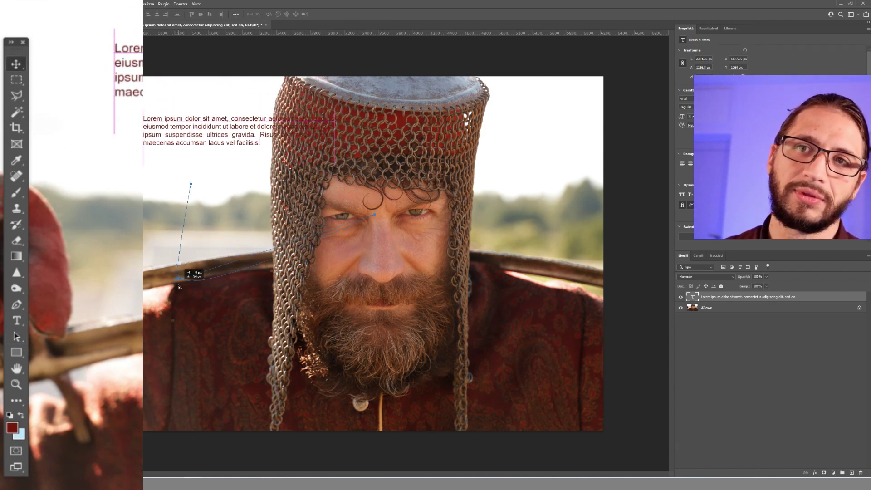
mouse_move(180, 278)
left_mouse_down()
mouse_move(203, 219)
mouse_move(210, 145)
mouse_move(186, 123)
left_mouse_up()
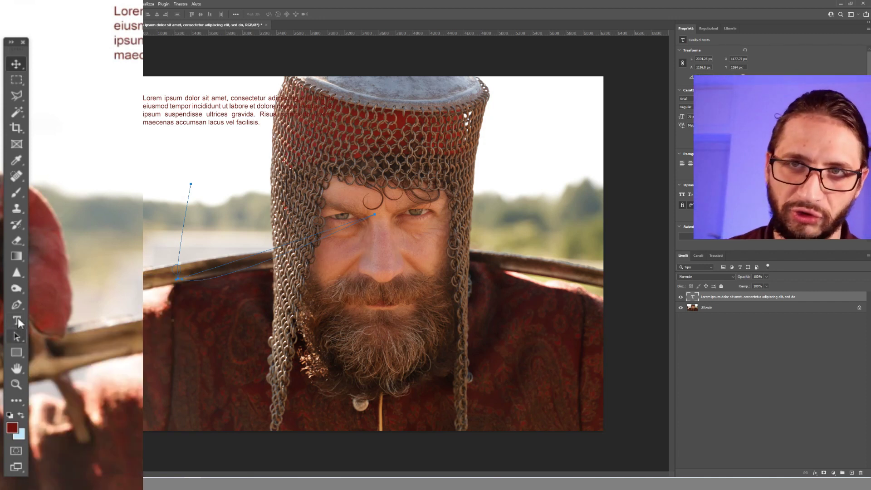
left_click(16, 338)
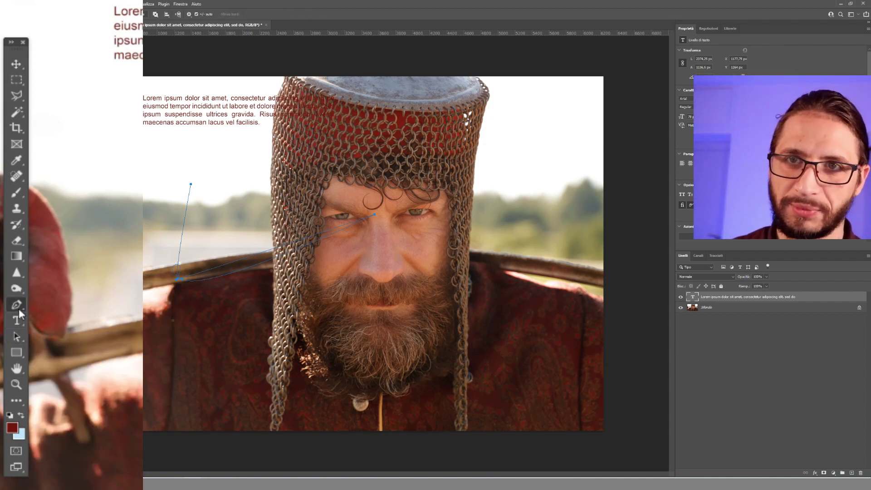
left_click(18, 336)
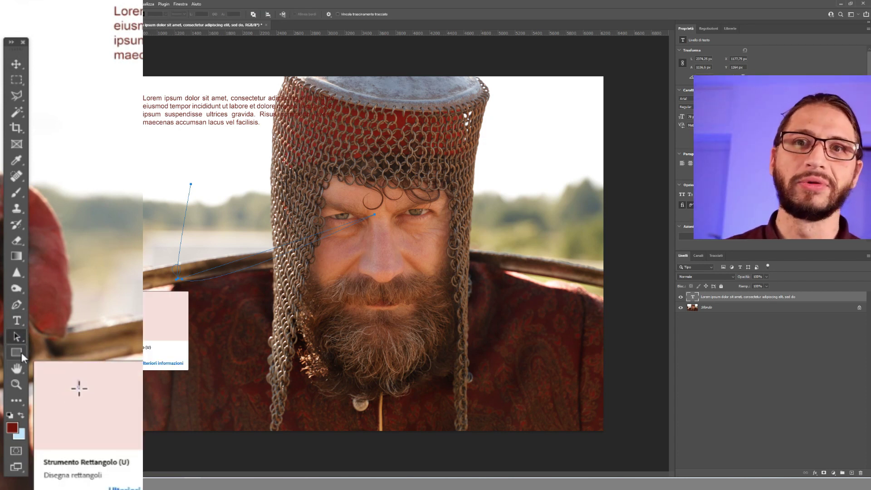
left_click(21, 353)
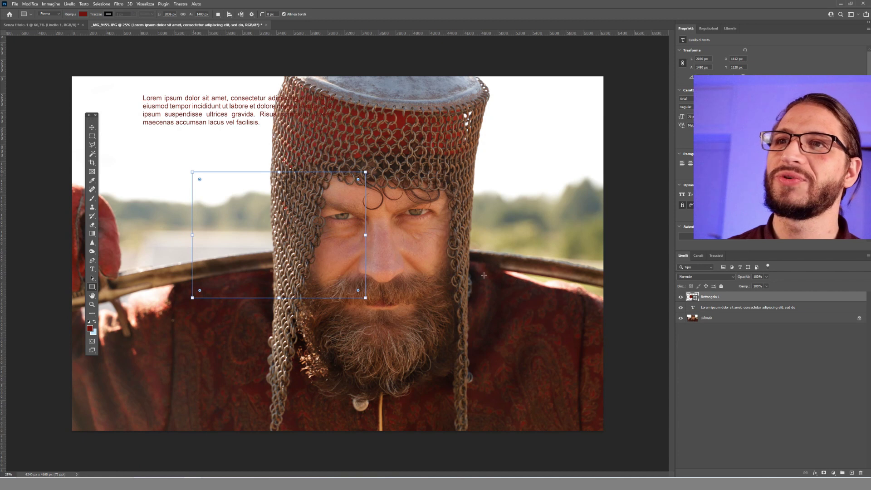
left_click_drag(193, 172, 366, 298)
left_click_drag(247, 114, 398, 159)
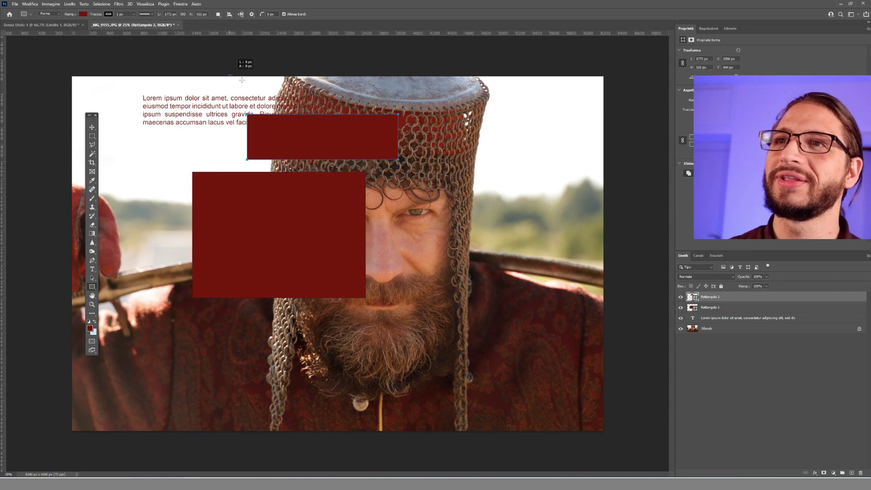
left_click_drag(229, 76, 265, 93)
left_click_drag(424, 196, 441, 310)
left_click(90, 328)
left_click(415, 248)
left_click(570, 250)
left_click_drag(251, 215, 324, 263)
left_click_drag(336, 128, 371, 165)
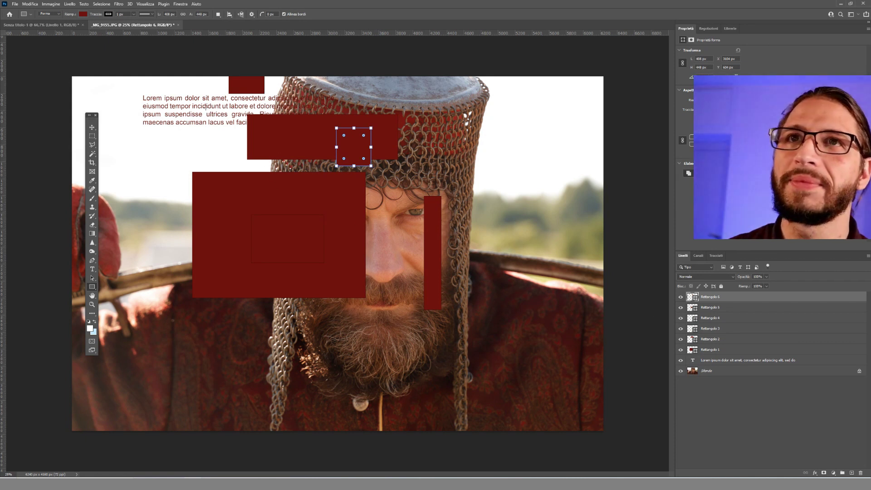
left_click(83, 15)
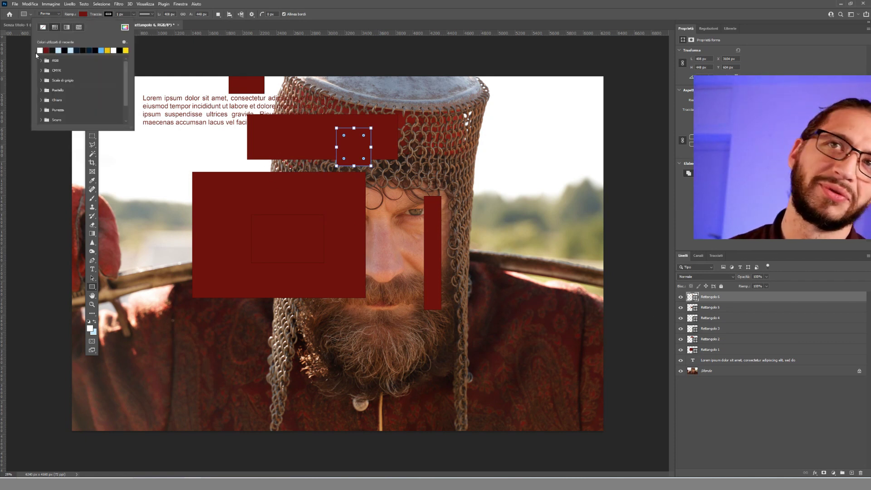
left_click(40, 50)
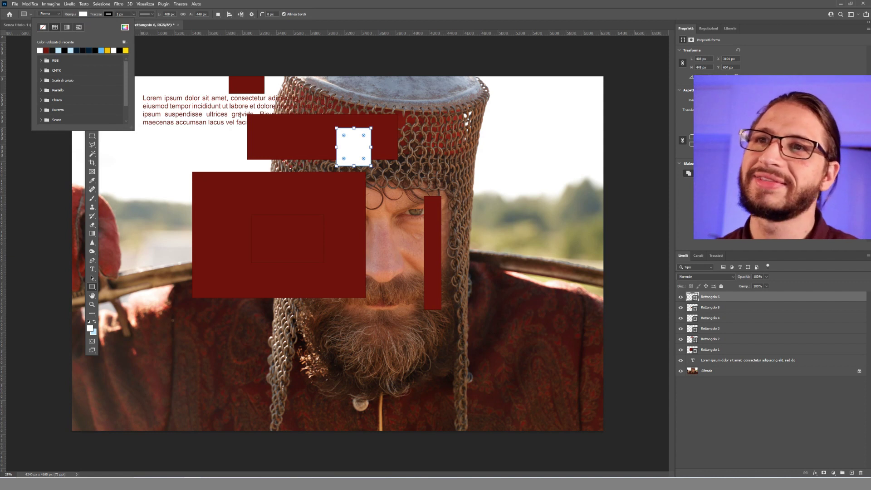
left_click(257, 205)
key("Return")
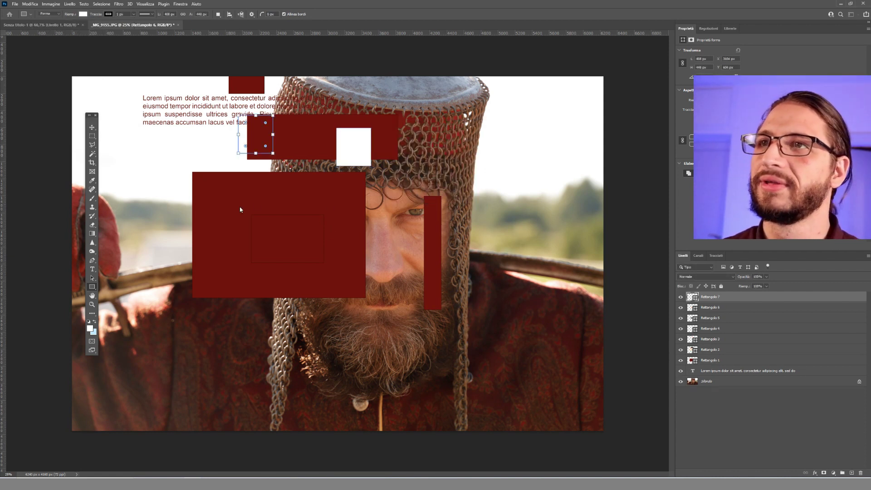
left_click_drag(182, 194, 280, 268)
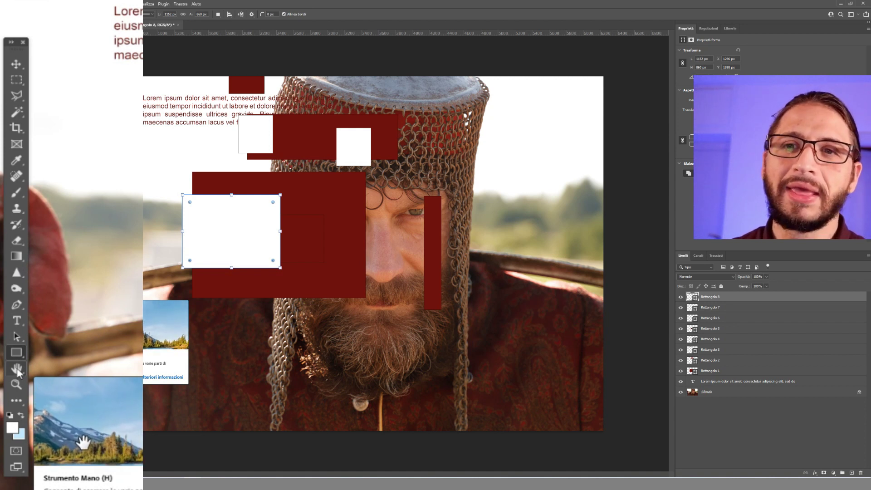
left_click(92, 295)
scroll(447, 191, "up", 10)
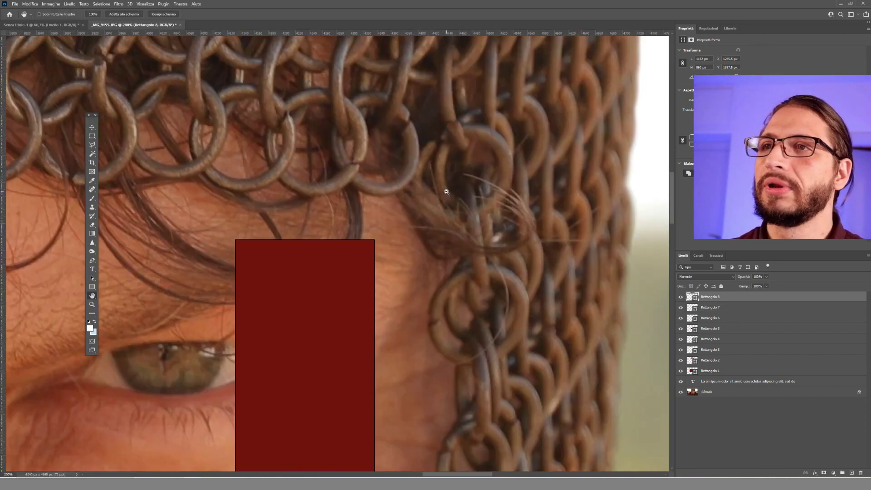
left_click_drag(145, 336, 226, 279)
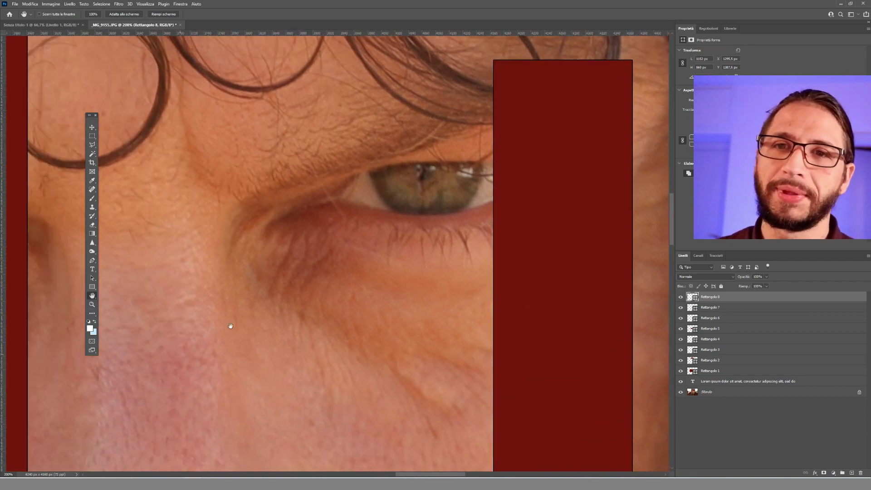
mouse_move(153, 360)
left_mouse_down()
mouse_move(295, 281)
mouse_move(188, 363)
mouse_move(120, 363)
mouse_move(491, 229)
mouse_move(535, 370)
mouse_move(191, 305)
mouse_move(113, 375)
mouse_move(271, 272)
mouse_move(226, 27)
left_mouse_up()
left_click_drag(281, 351, 272, 345)
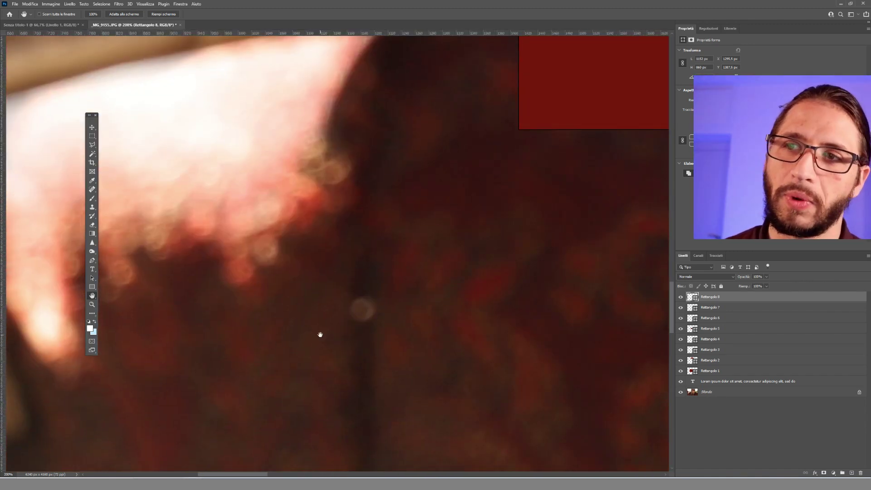
scroll(320, 335, "down", 3)
scroll(308, 337, "down", 3)
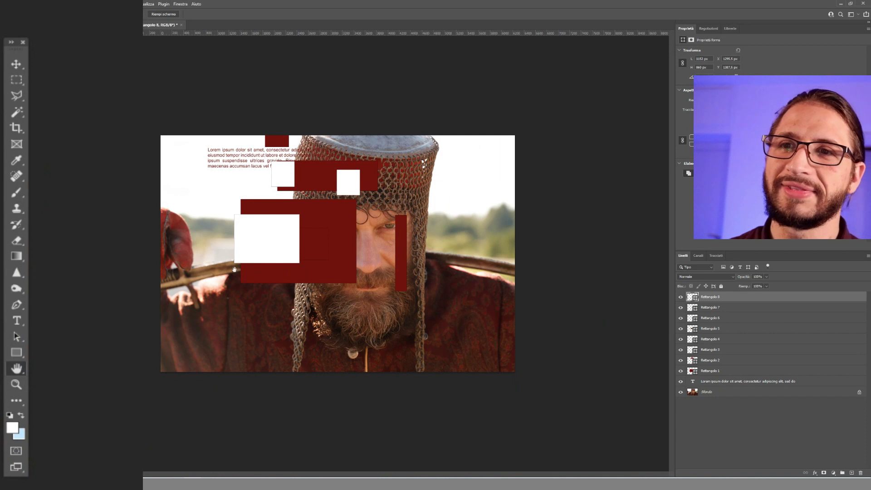
key("ctrl+plus")
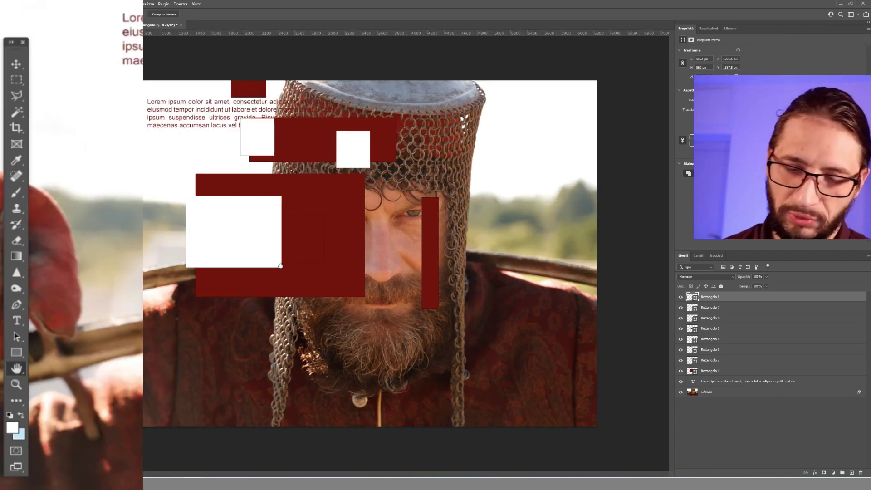
key("ctrl+plus")
scroll(304, 265, "down", 3)
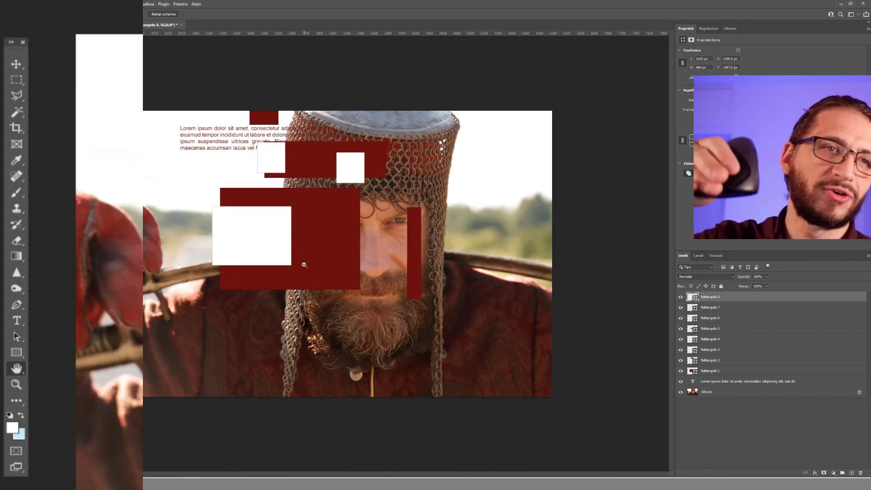
scroll(304, 265, "down", 2)
scroll(304, 265, "up", 1)
scroll(304, 264, "up", 2)
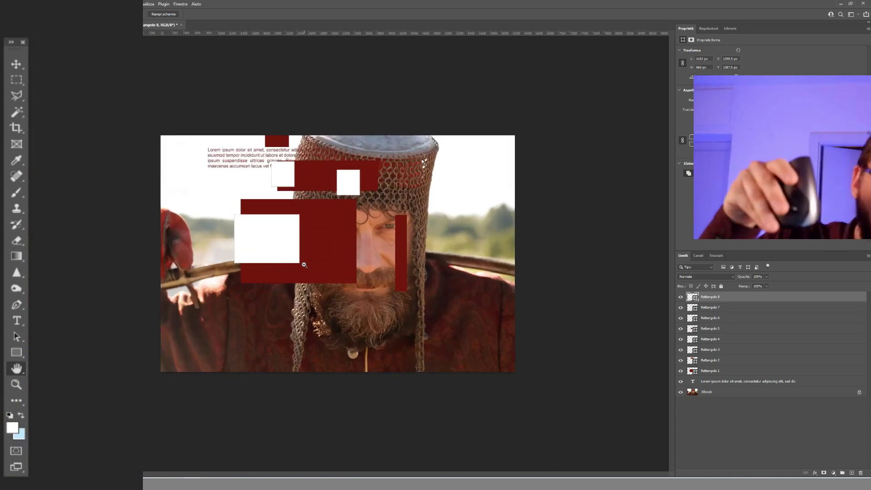
scroll(304, 280, "up", 1)
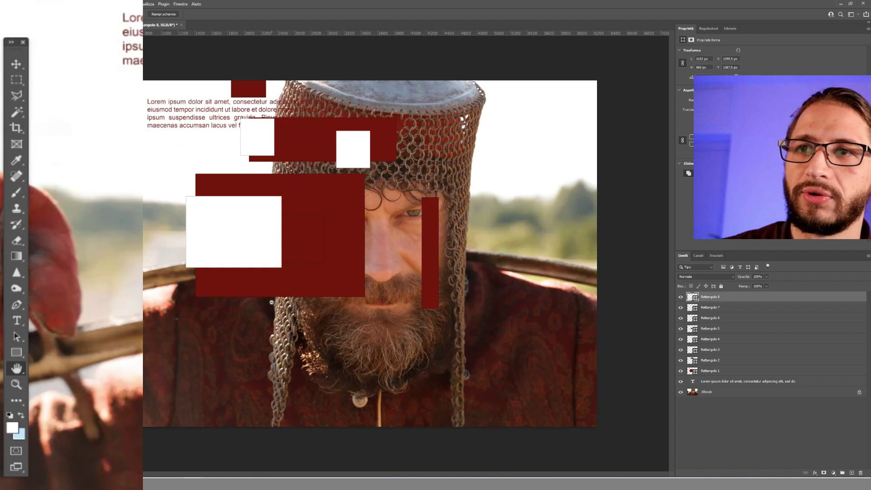
scroll(258, 305, "up", 2)
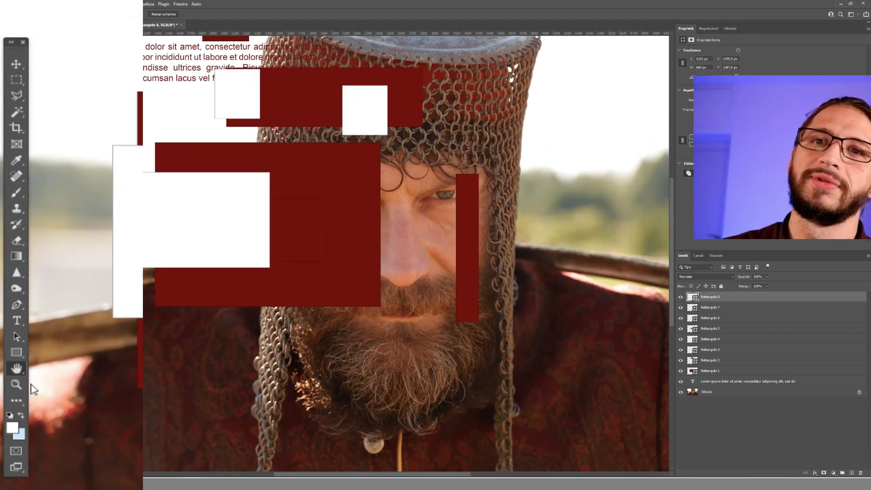
left_click(16, 385)
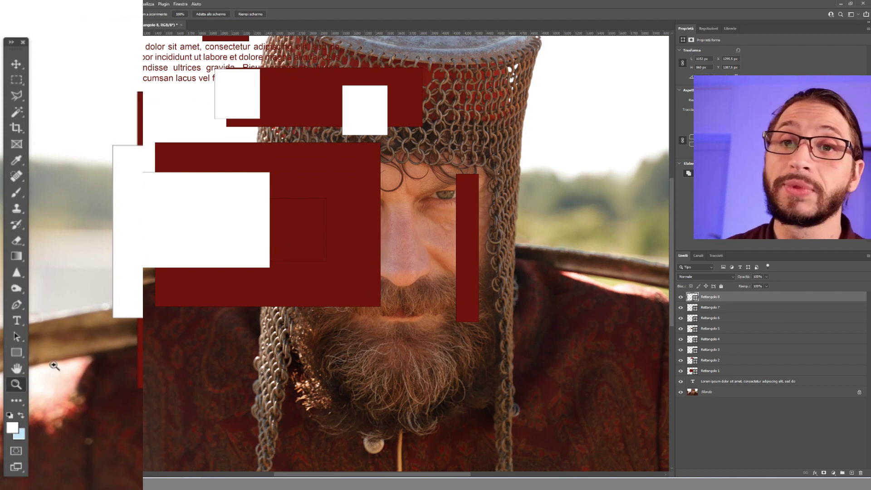
mouse_move(391, 186)
left_mouse_down()
mouse_move(475, 261)
mouse_move(420, 269)
left_mouse_up()
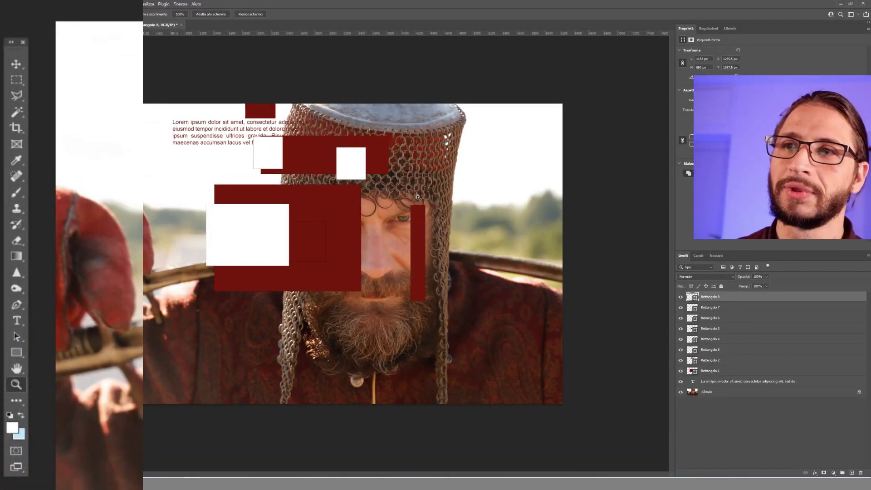
mouse_move(386, 217)
left_mouse_down()
mouse_move(446, 218)
mouse_move(349, 216)
mouse_move(408, 216)
left_mouse_up()
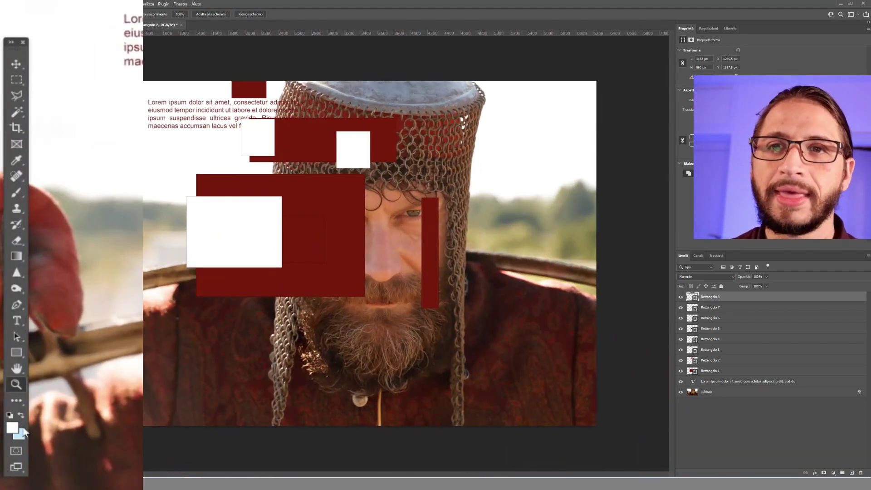
Step: Set the foreground colour to black
left_click(19, 402)
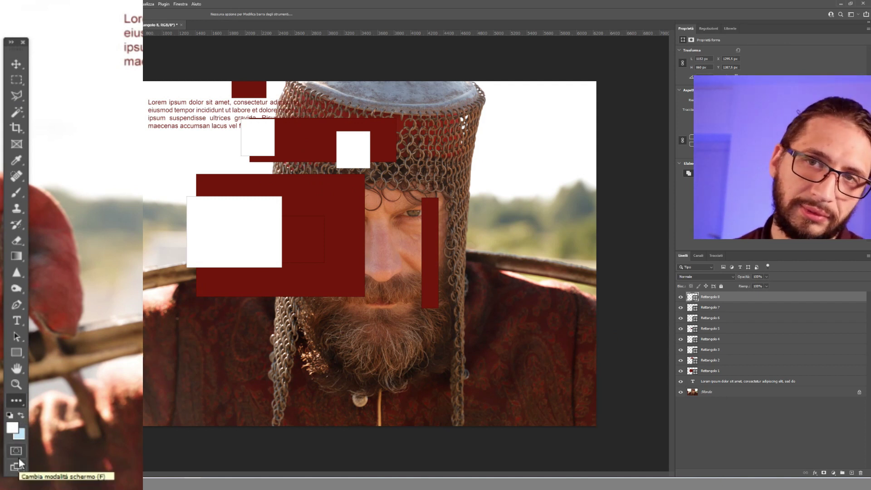
left_click(13, 429)
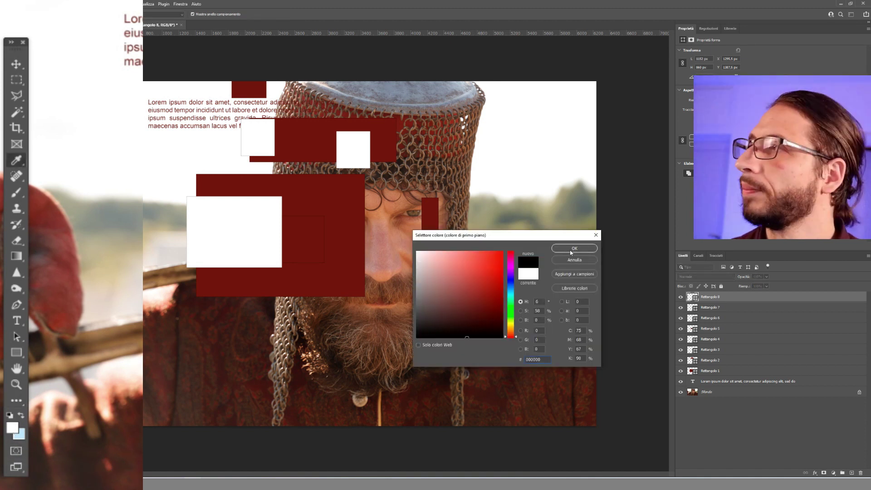
left_click(569, 249)
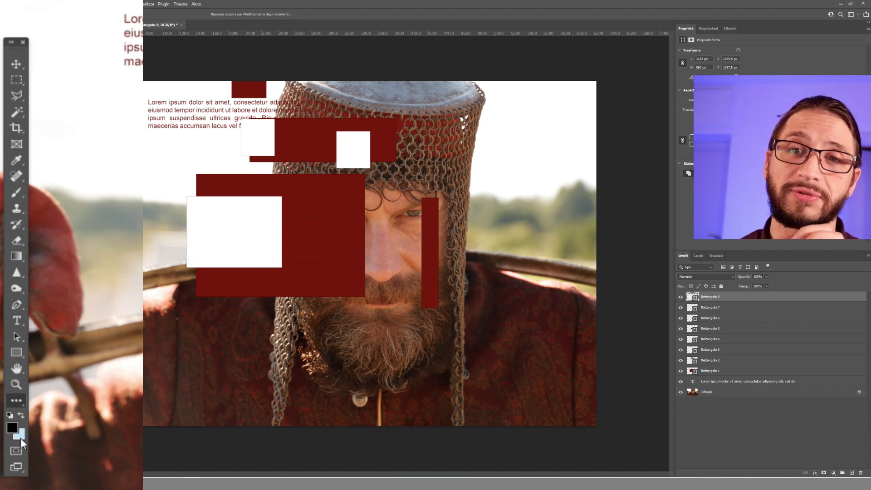
Step: Set the background colour to magenta, ff00fc
left_click(21, 437)
type("ff00fc")
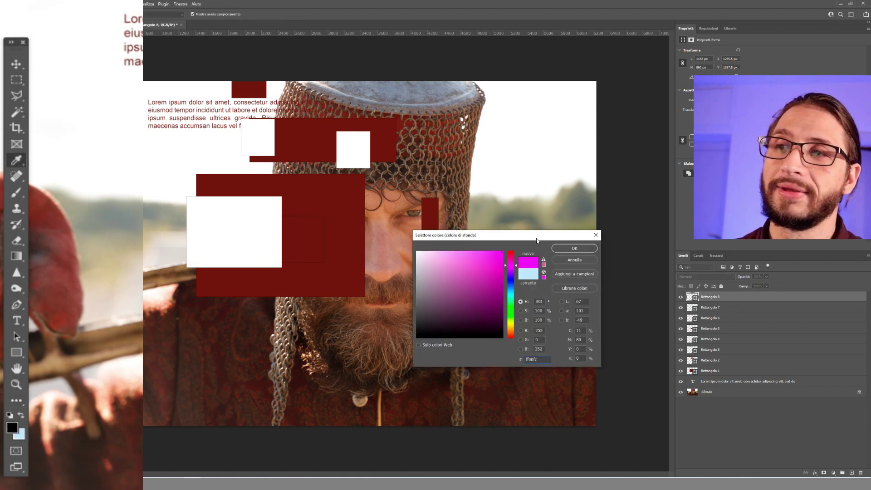
key("Return")
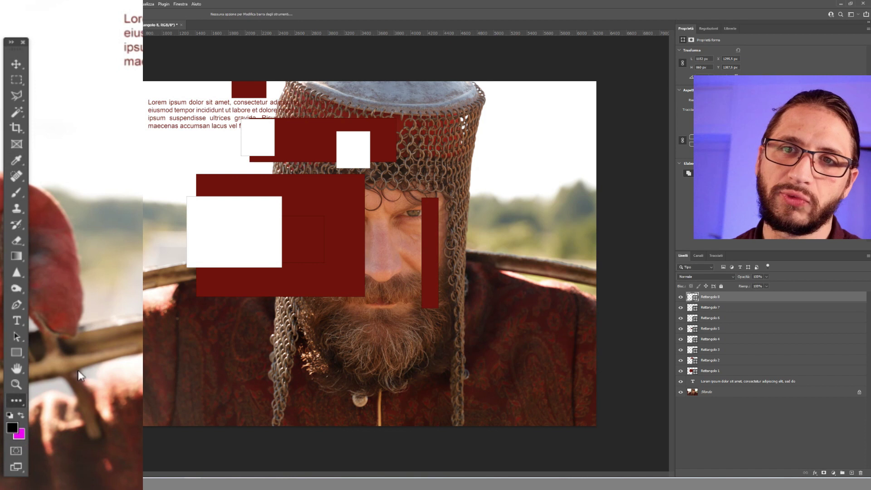
Step: With the Brush tool, decline rasterizing the rectangle and target the Sfondo background layer instead
left_click(15, 194)
left_click(367, 220)
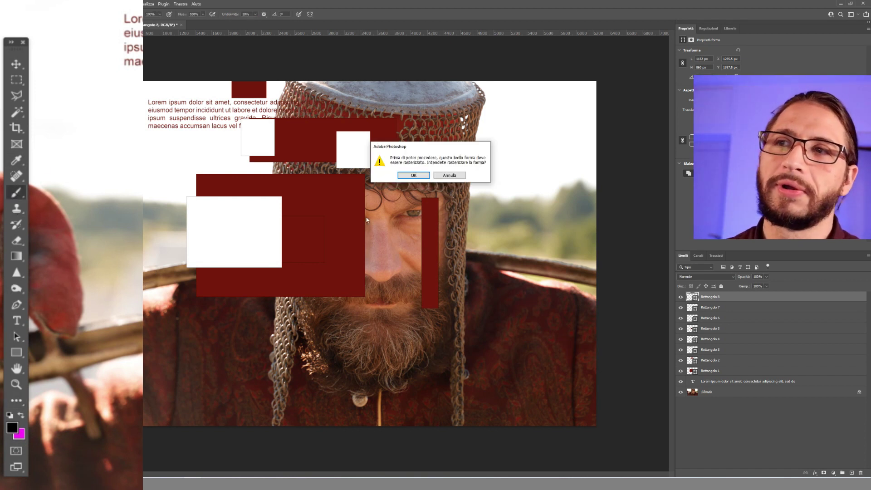
left_click(449, 176)
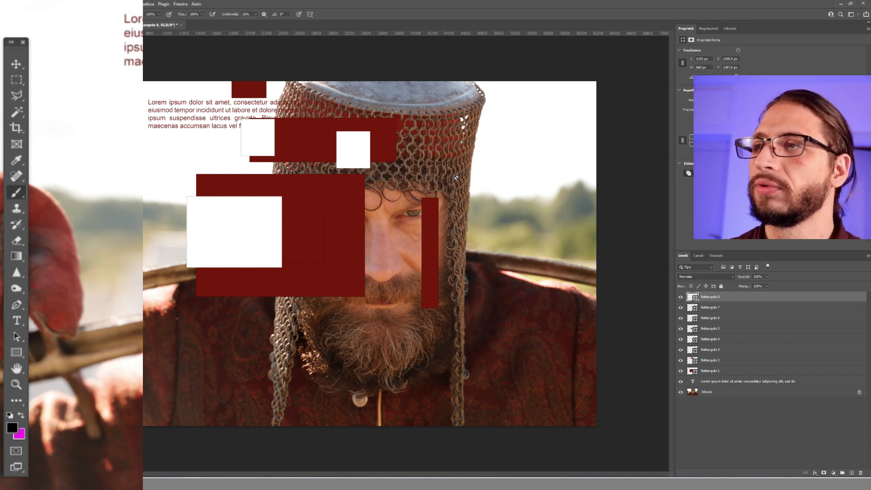
left_click(706, 392)
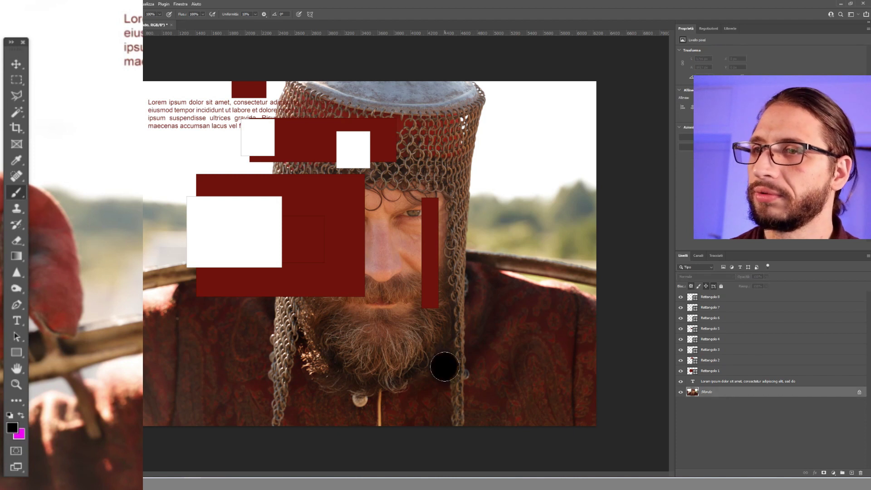
Step: Change the foreground colour to green
left_click(13, 427)
type("ff1700")
left_click(513, 313)
left_click(574, 248)
Step: Brush green and magenta dots over the man's clothing, swapping colours with X between dots
key("b")
left_click(202, 348)
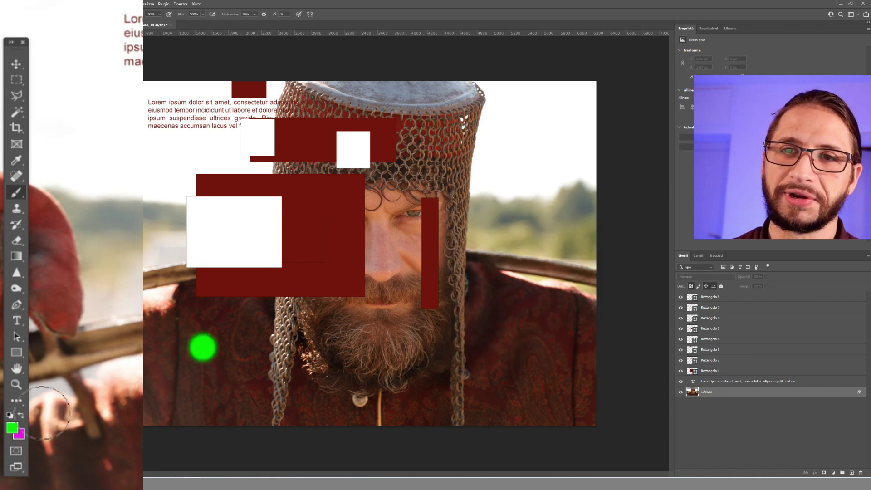
left_click(234, 364)
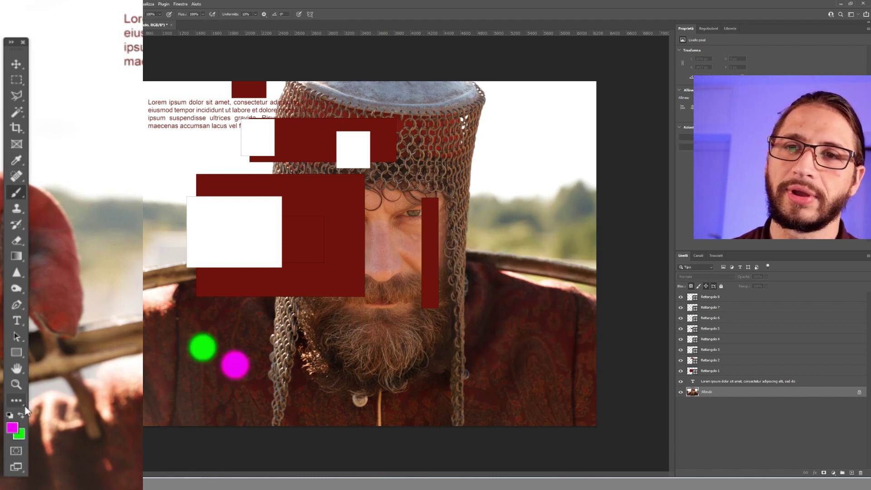
left_click(21, 415)
left_click(168, 322)
left_click(24, 415)
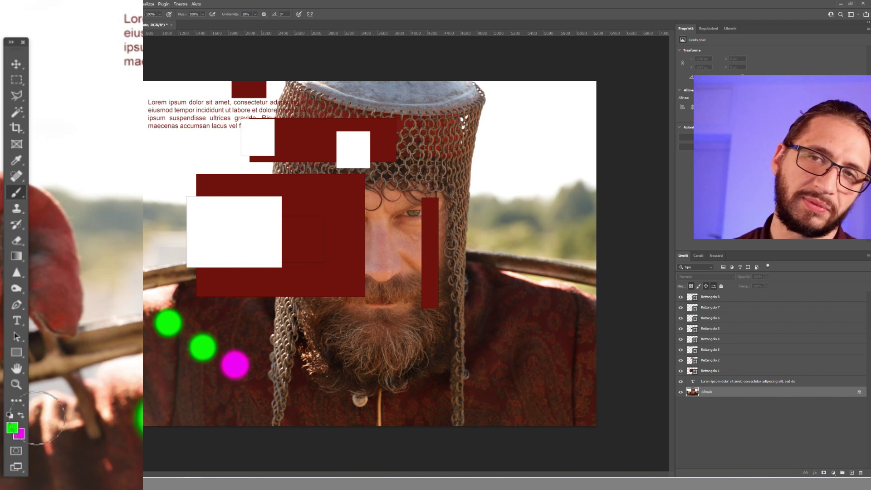
left_click(139, 323)
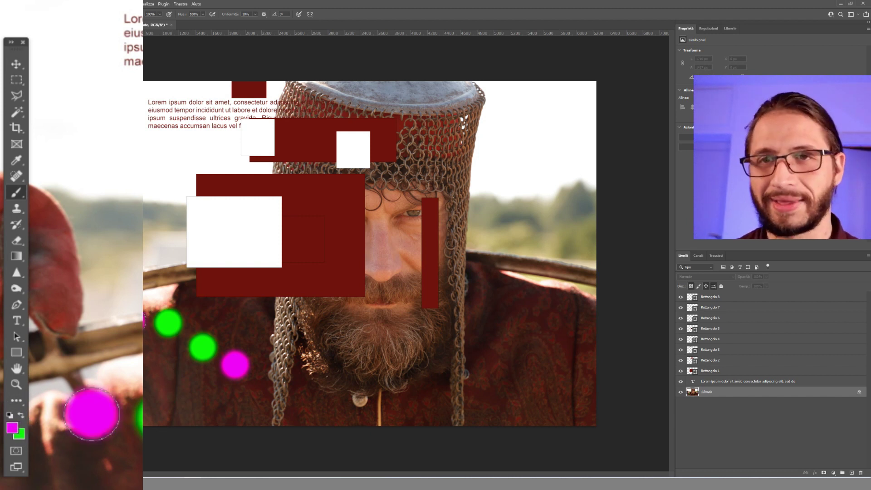
left_click(154, 302)
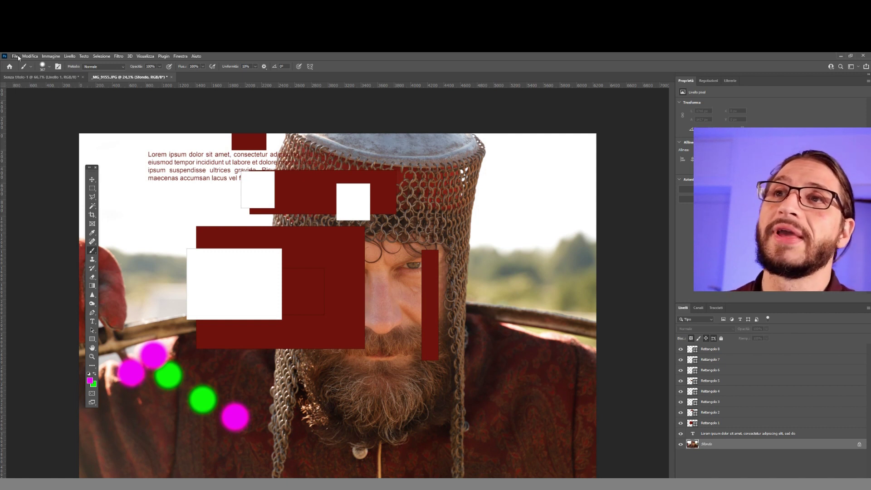
left_click(16, 56)
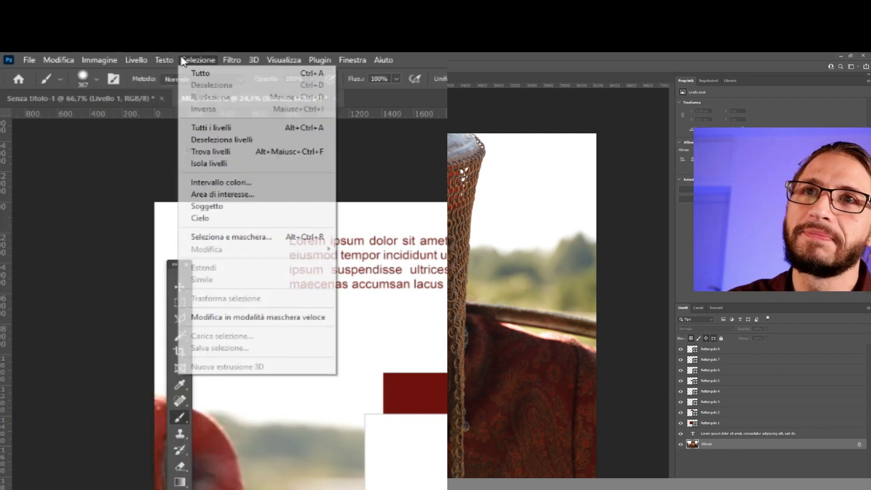
left_click(151, 59)
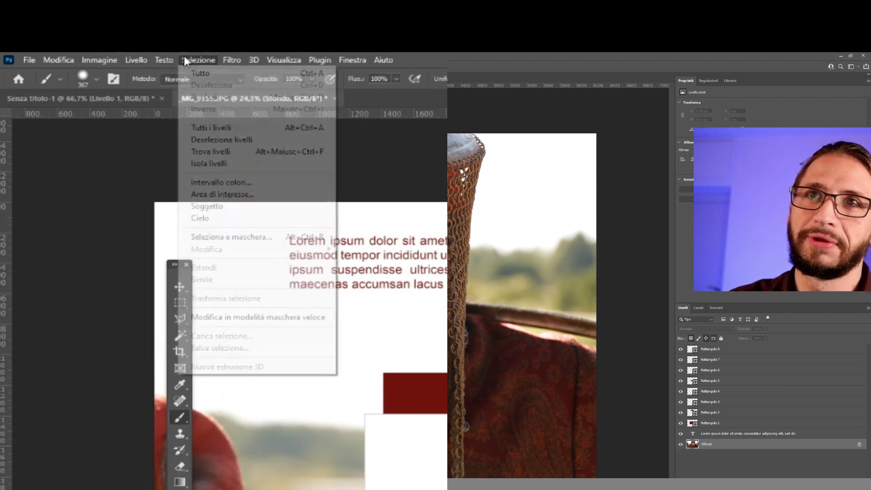
left_click(253, 61)
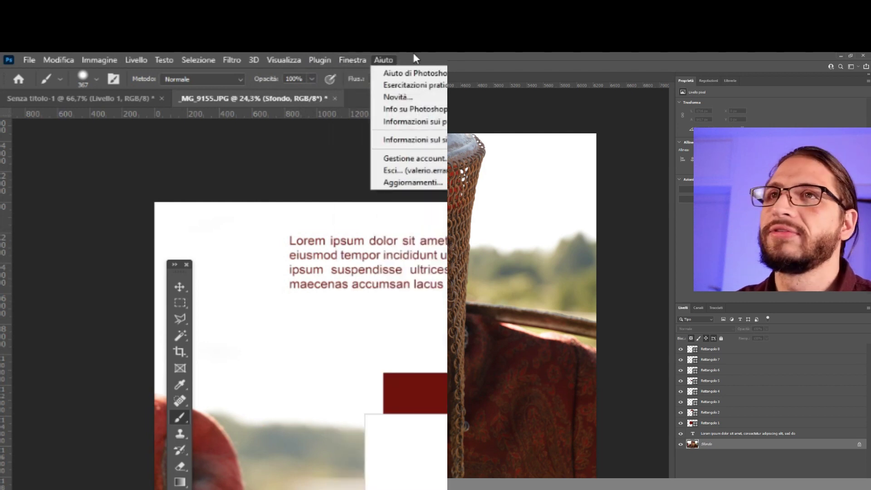
left_click(607, 56)
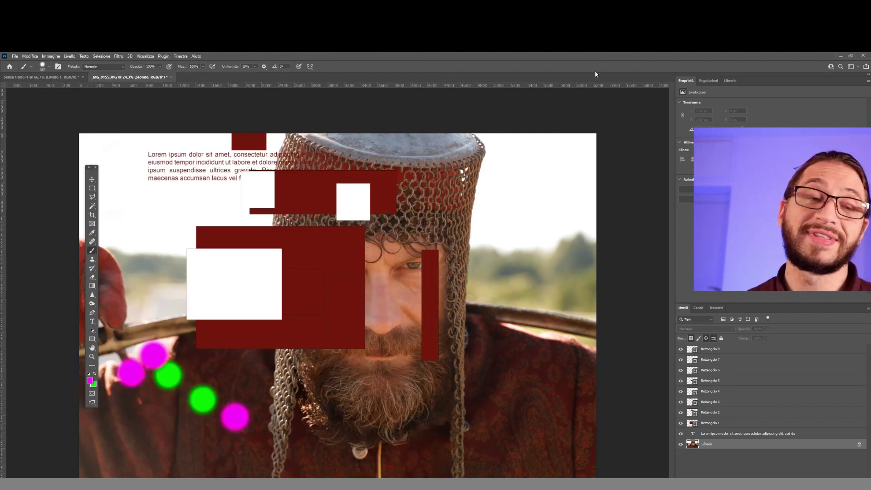